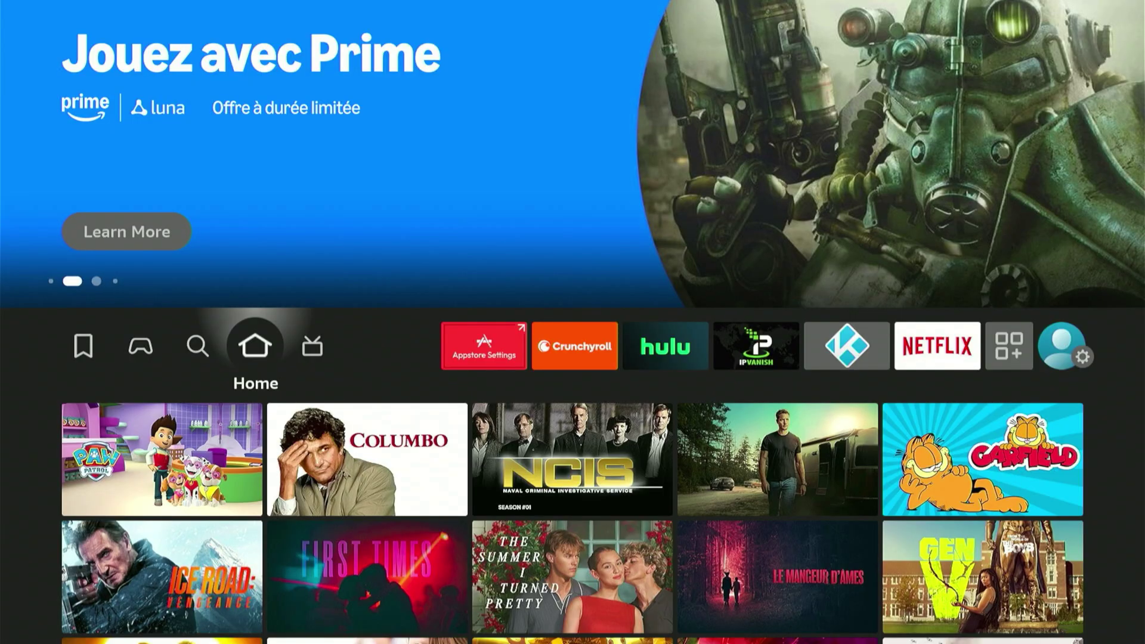
Step: Open the search entry from the Find section of the home screen
key(Left)
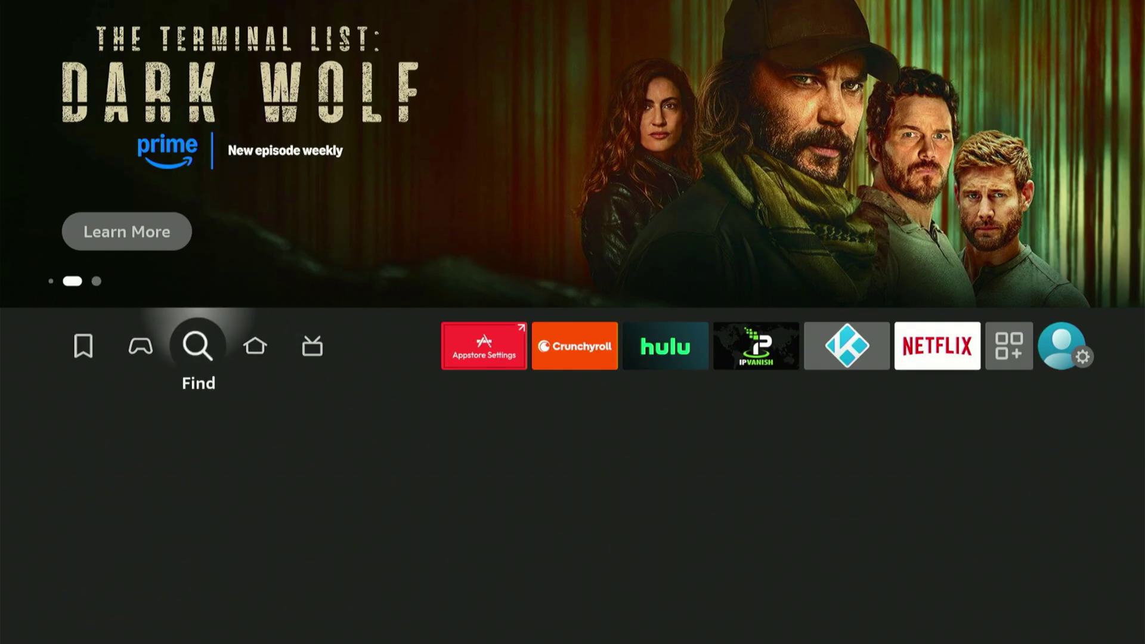
key(Down)
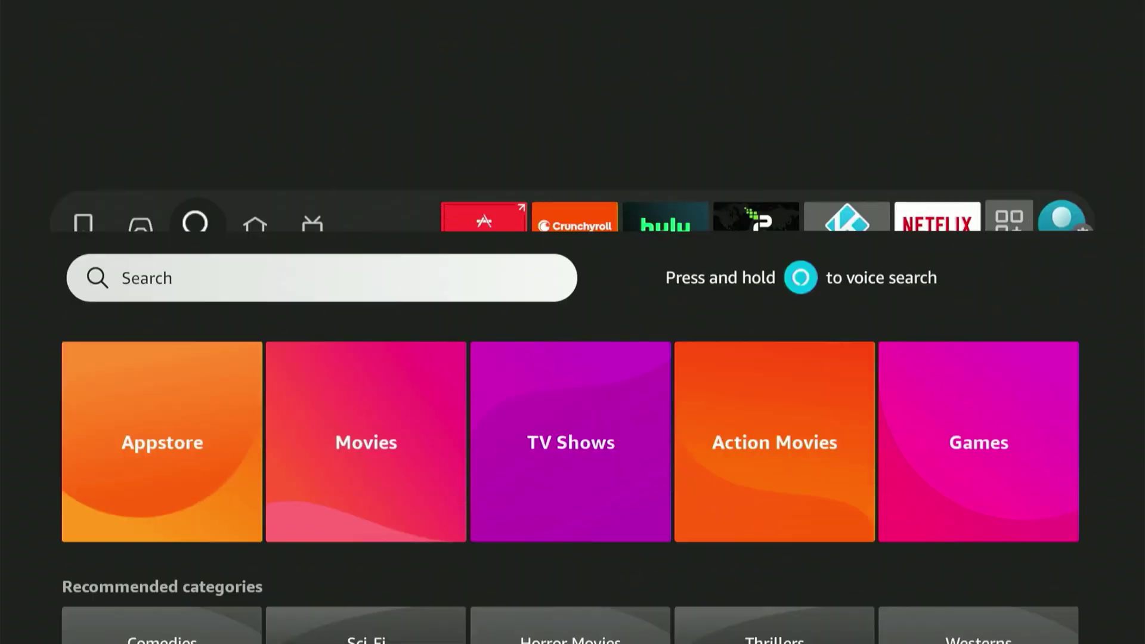
key(Return)
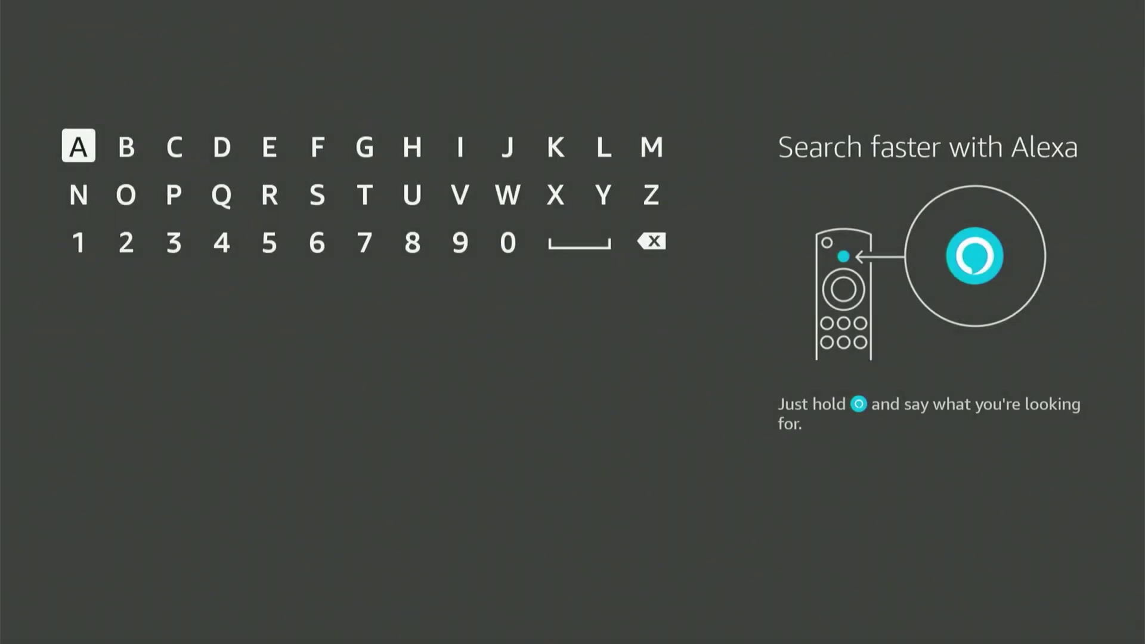
Step: Enter "Dow" as the search term
key(Right)
key(Right)
key(Right)
key(Return)
key(Down)
key(Down)
key(Left)
key(Up)
key(Left)
key(Return)
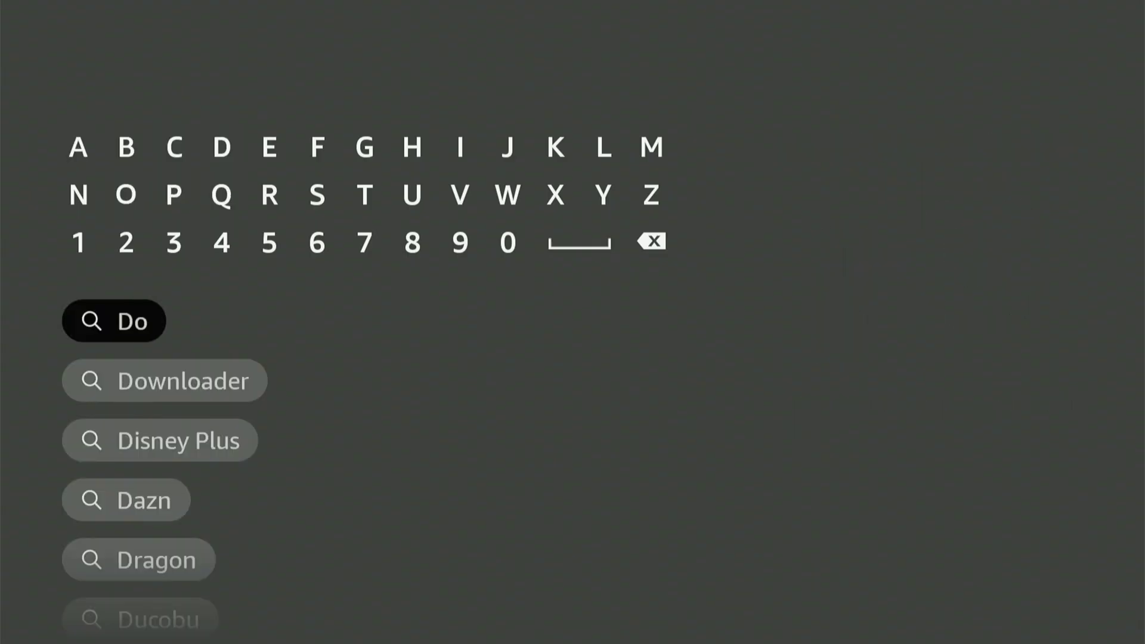
key(Right)
key(Right)
key(Right)
key(Right)
key(Right)
key(Right)
key(Right)
key(Right)
key(Return)
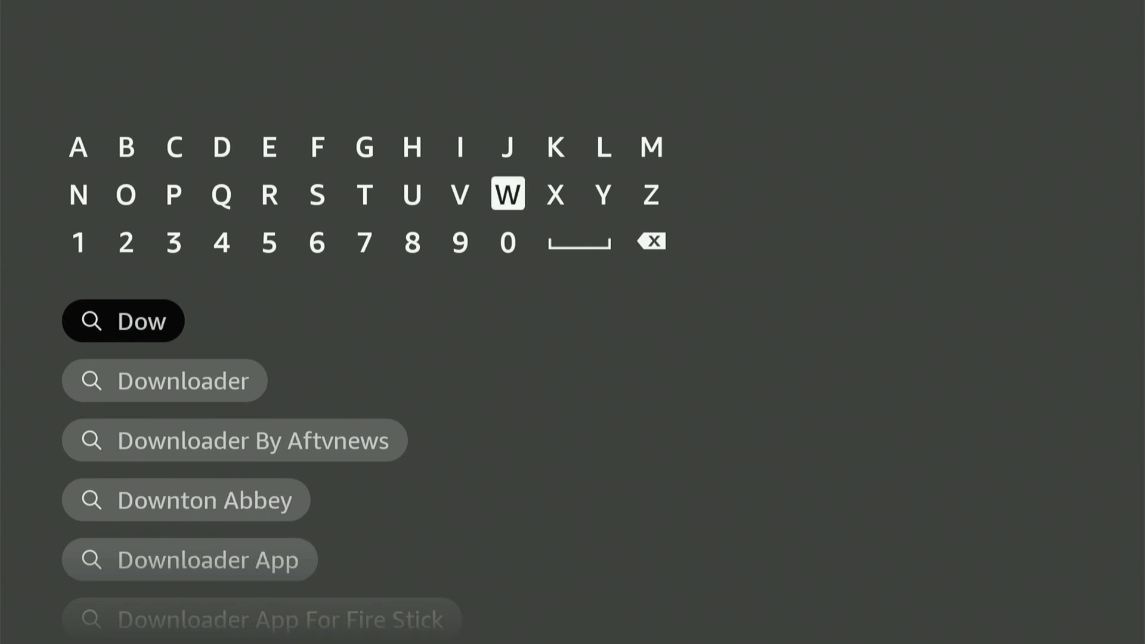
Step: Run the search with the suggested term Downloader
key(Left)
key(Left)
key(Left)
key(Left)
key(Left)
key(Left)
key(Left)
key(Down)
key(Down)
key(Down)
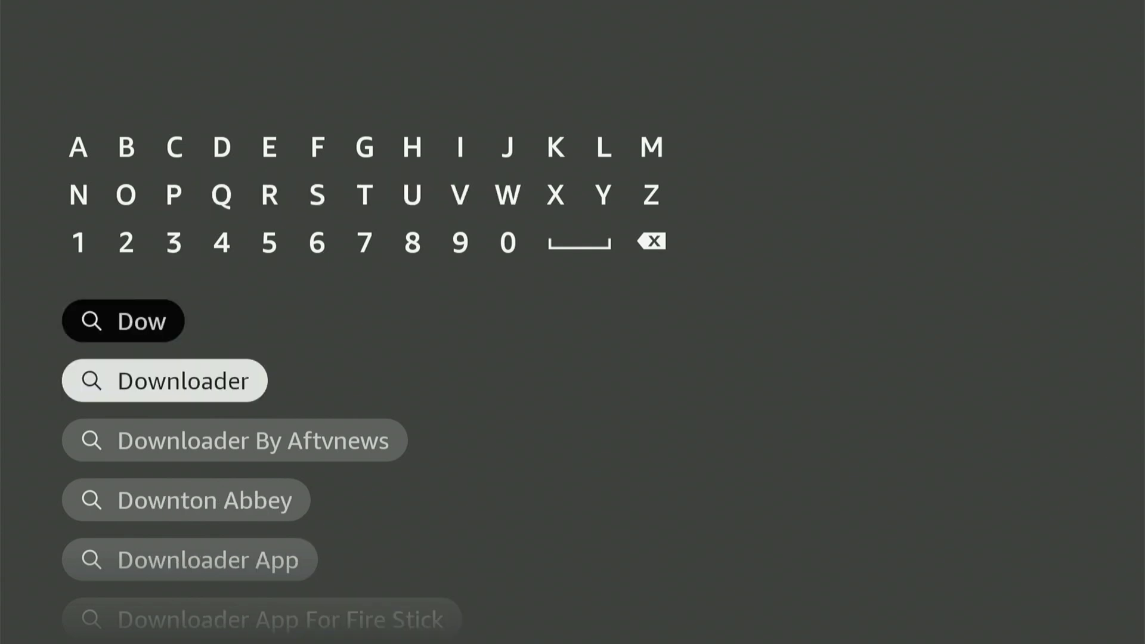
key(Return)
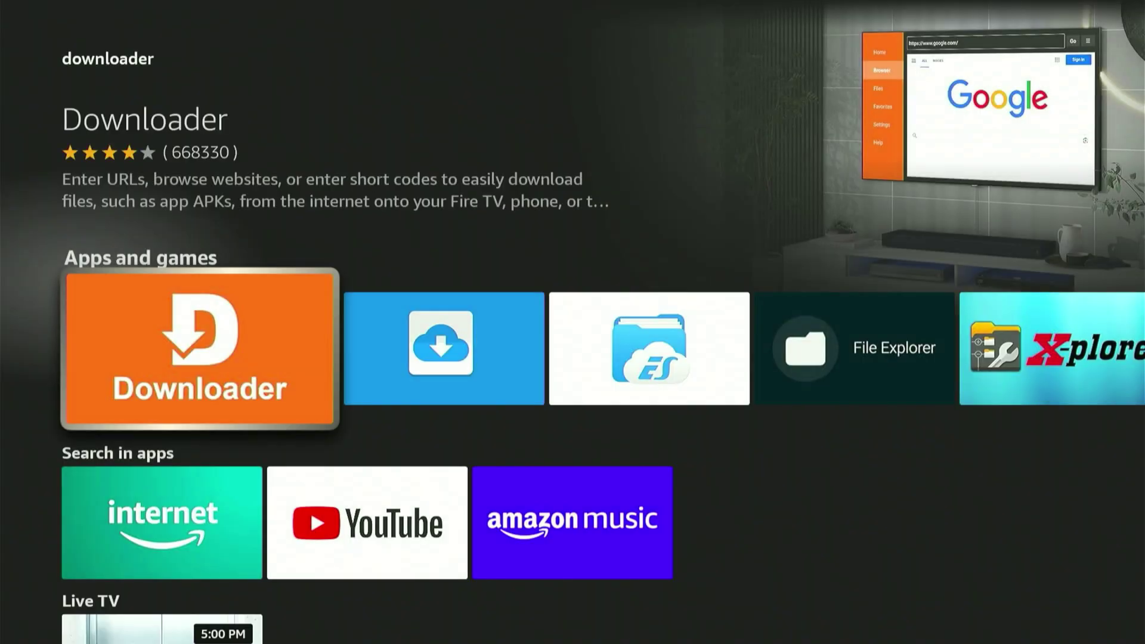
Step: Open the Downloader app's store page from the search results and download the app
key(Return)
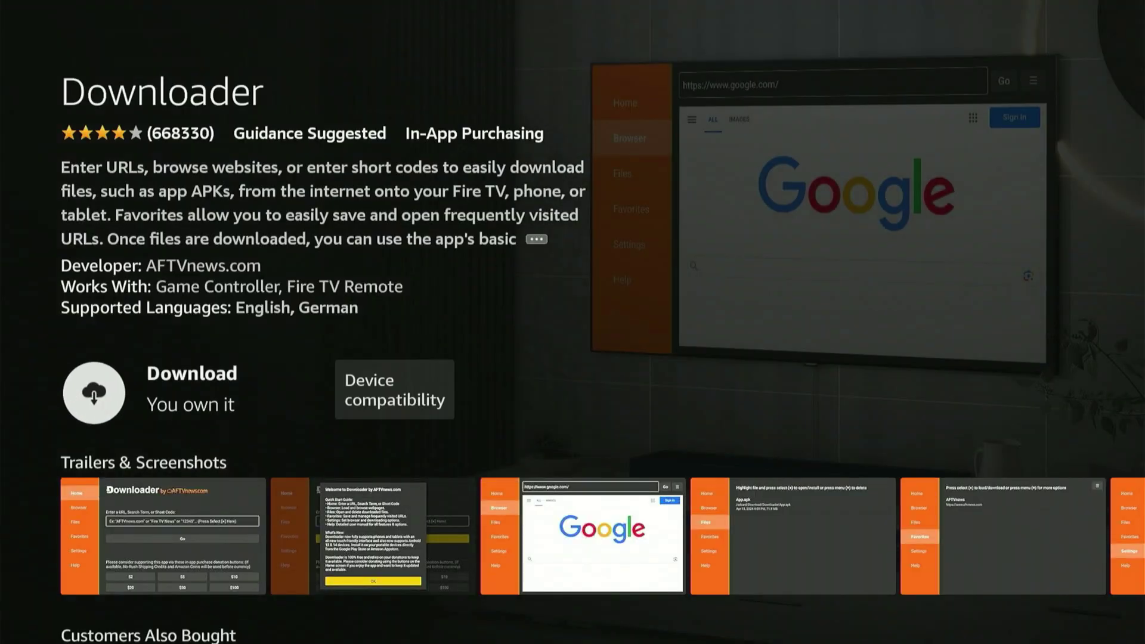
key(Return)
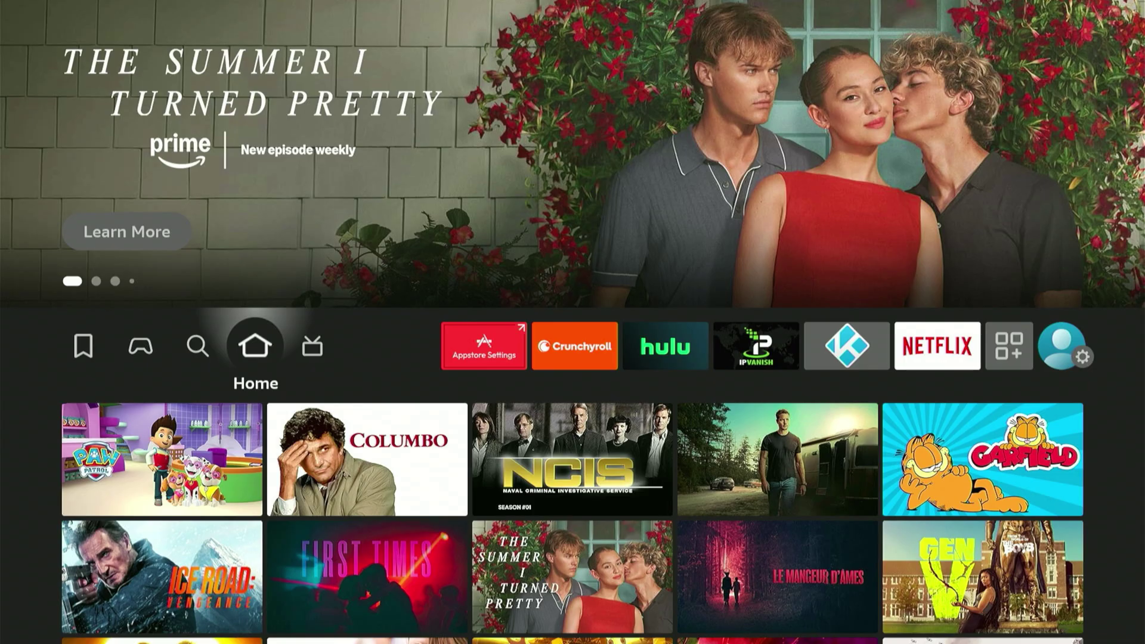
Step: Go from the home screen to the device settings
key(Right)
key(Right)
key(Right)
key(Right)
key(Right)
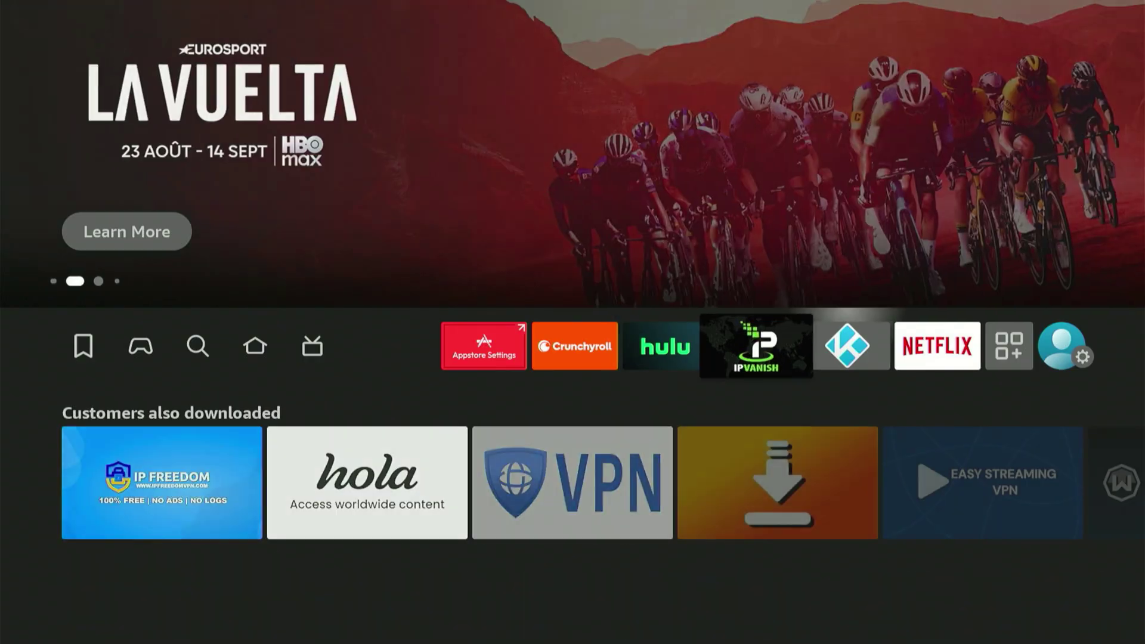
key(Right)
key(Right)
key(Right)
key(Right)
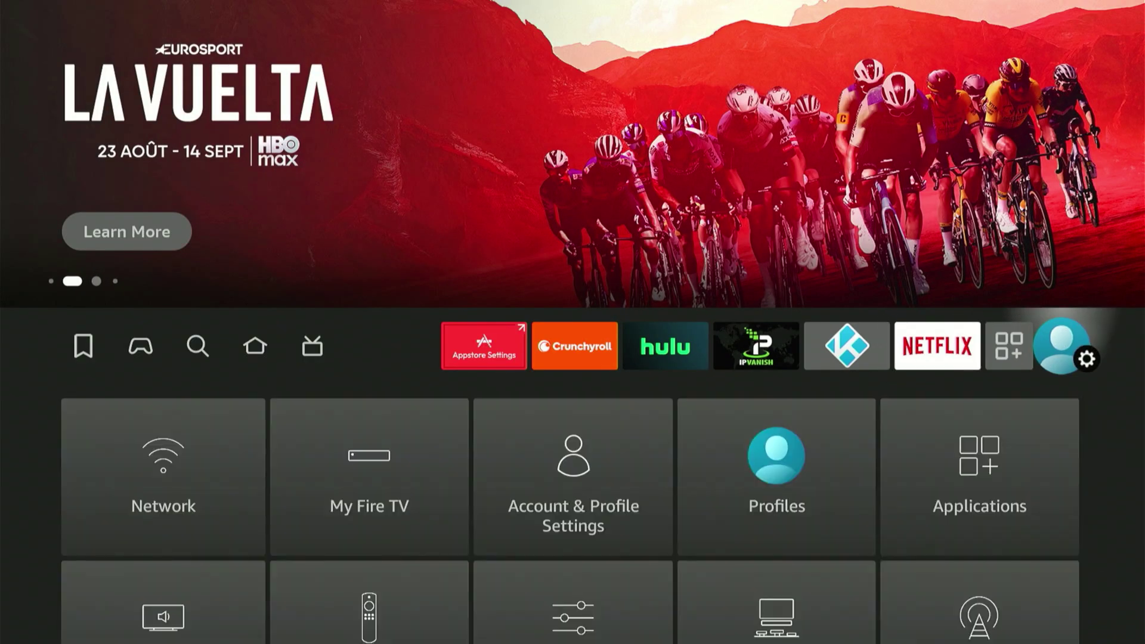
Step: Open the My Fire TV category in the settings
key(Down)
key(Down)
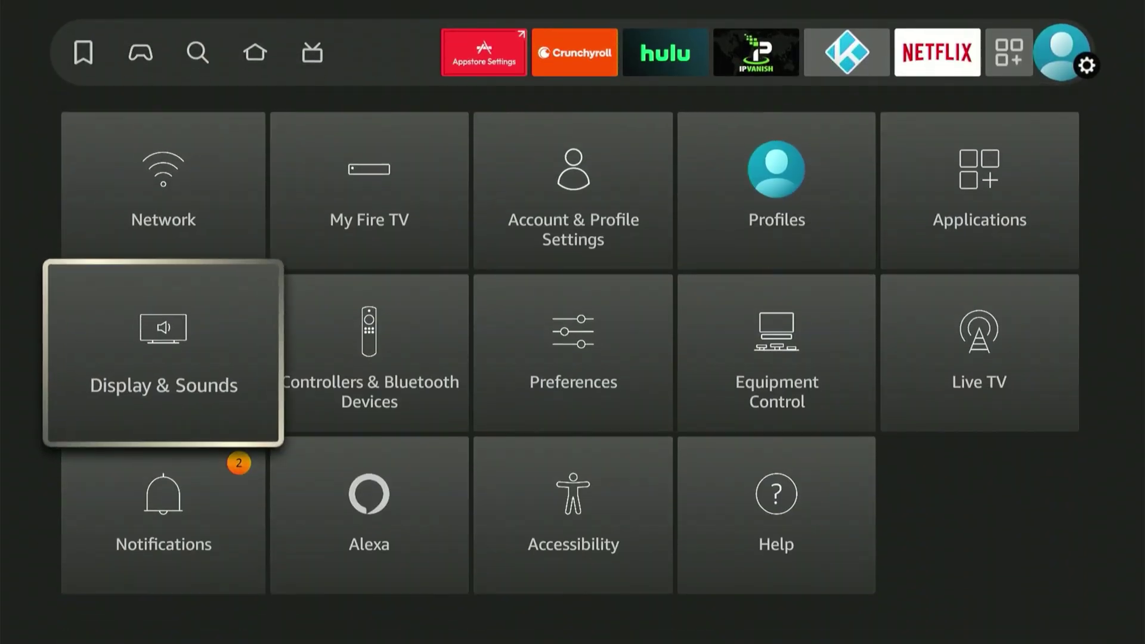
key(Right)
key(Right)
key(Right)
key(Right)
key(Up)
key(Left)
key(Down)
key(Down)
key(Left)
key(Up)
key(Right)
key(Left)
key(Left)
key(Down)
key(Left)
key(Up)
key(Up)
key(Right)
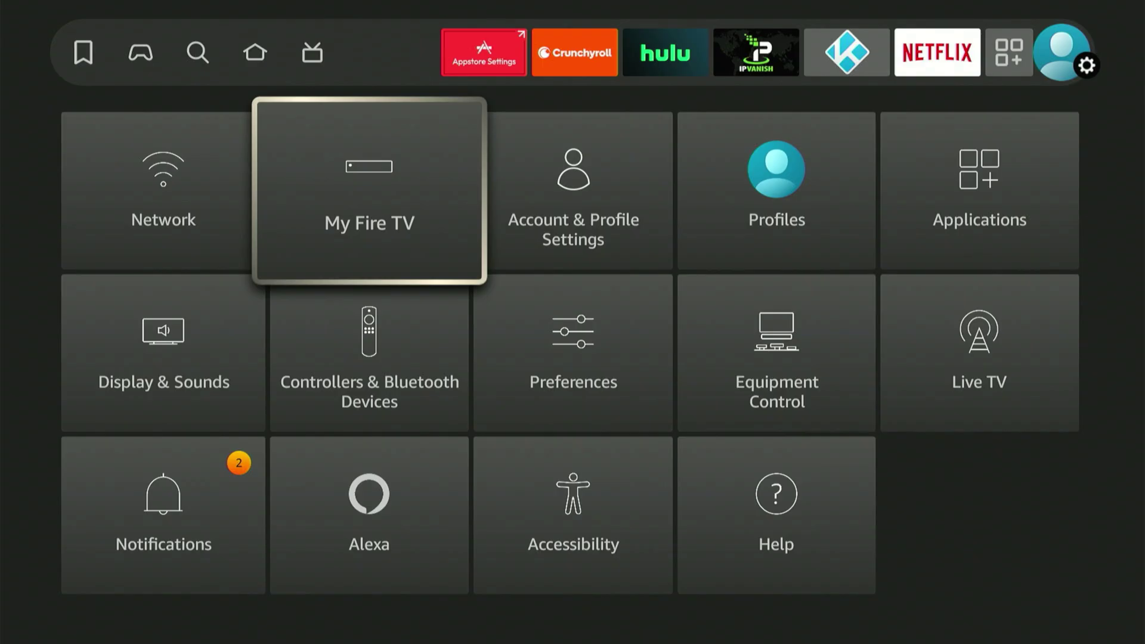
key(Return)
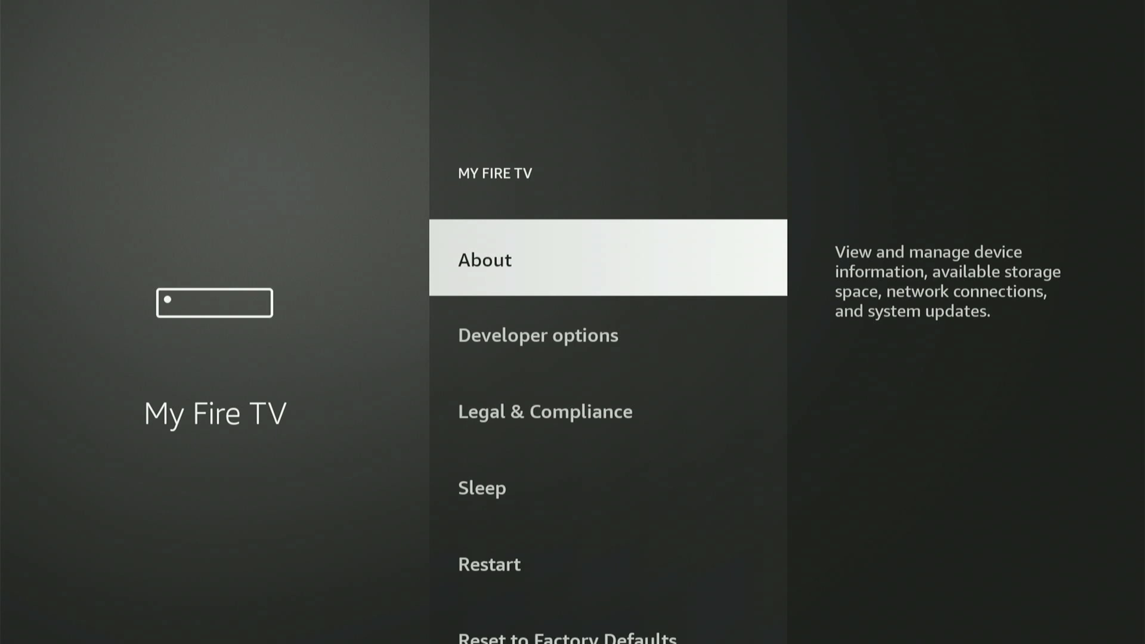
Step: Open the About section of My Fire TV and select the Fire TV entry repeatedly to enable developer mode
key(Down)
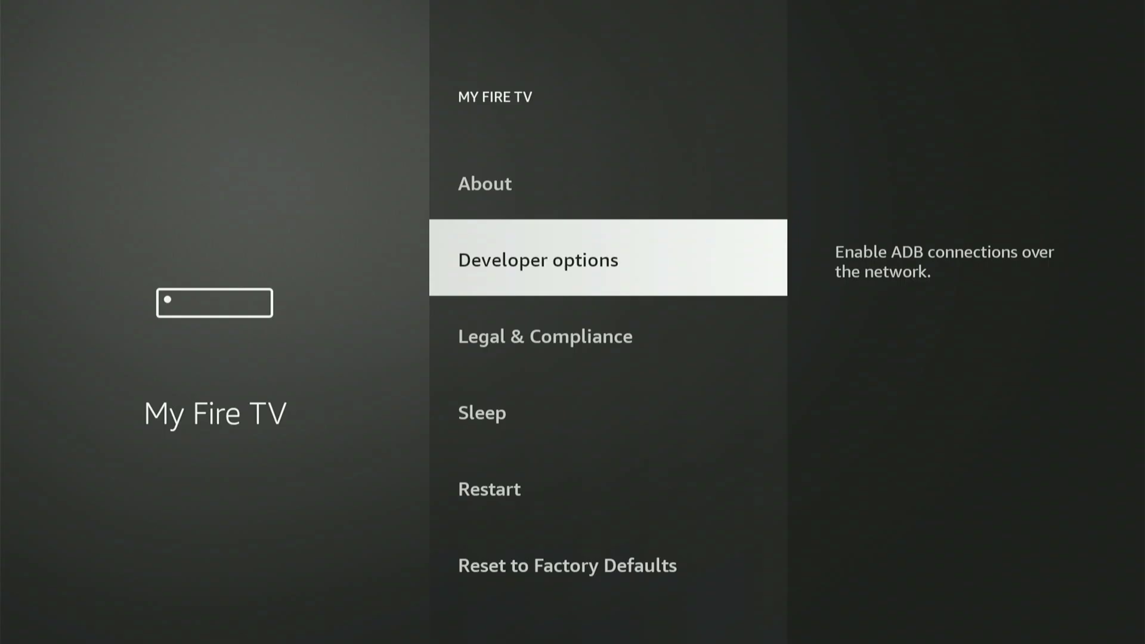
key(Up)
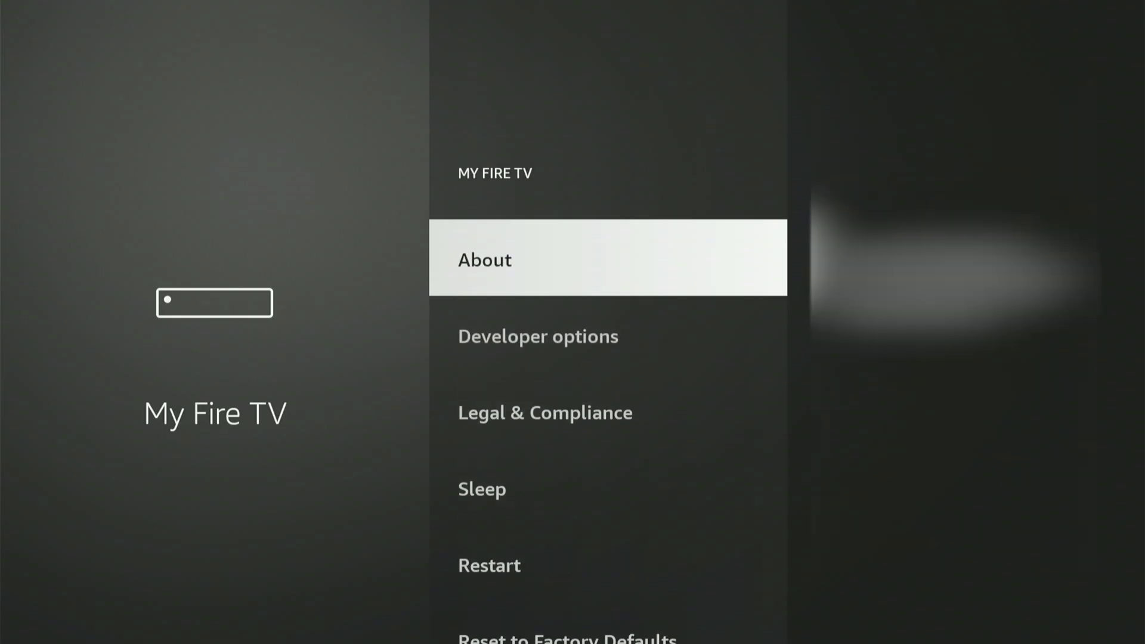
key(Return)
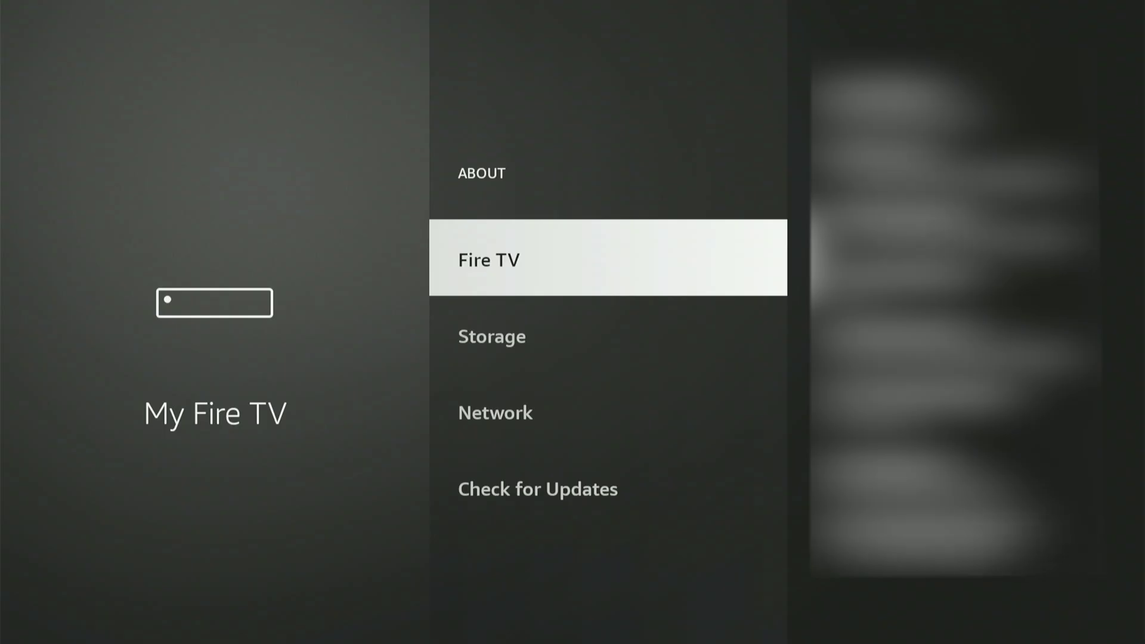
key(Return)
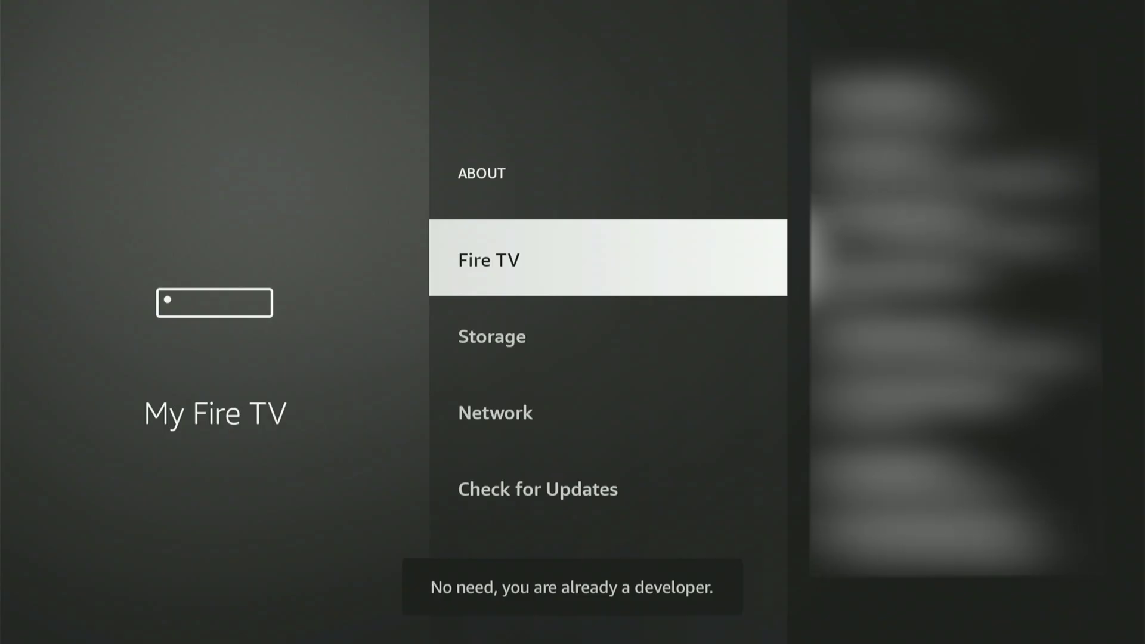
Step: Return to My Fire TV, open Developer options and turn ADB debugging on, confirming the dialog
key(Escape)
key(Down)
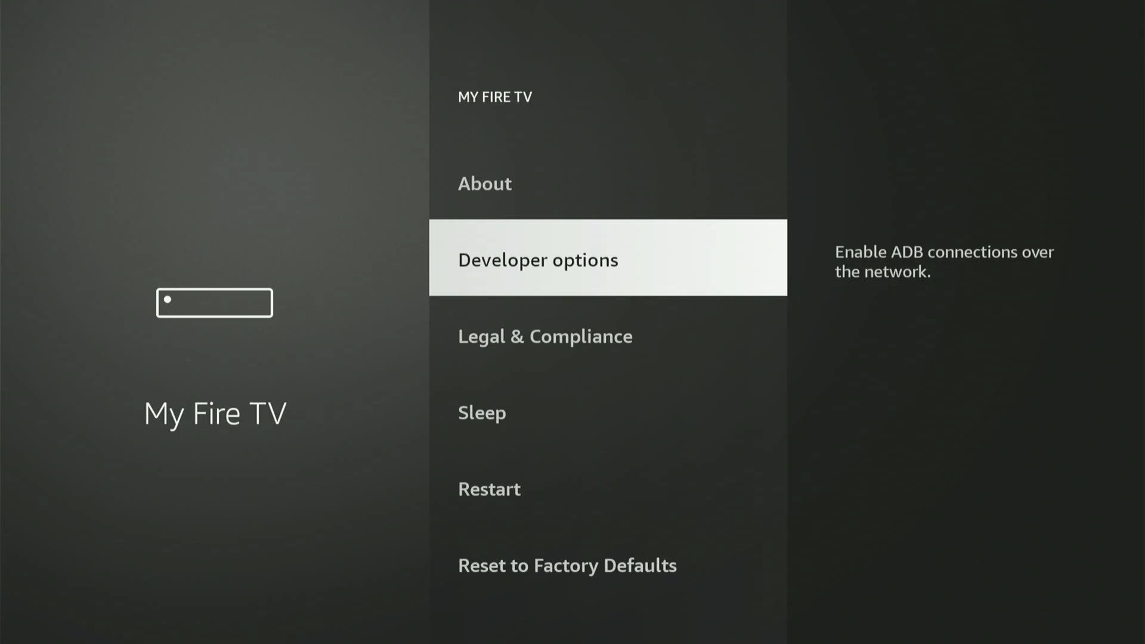
key(Return)
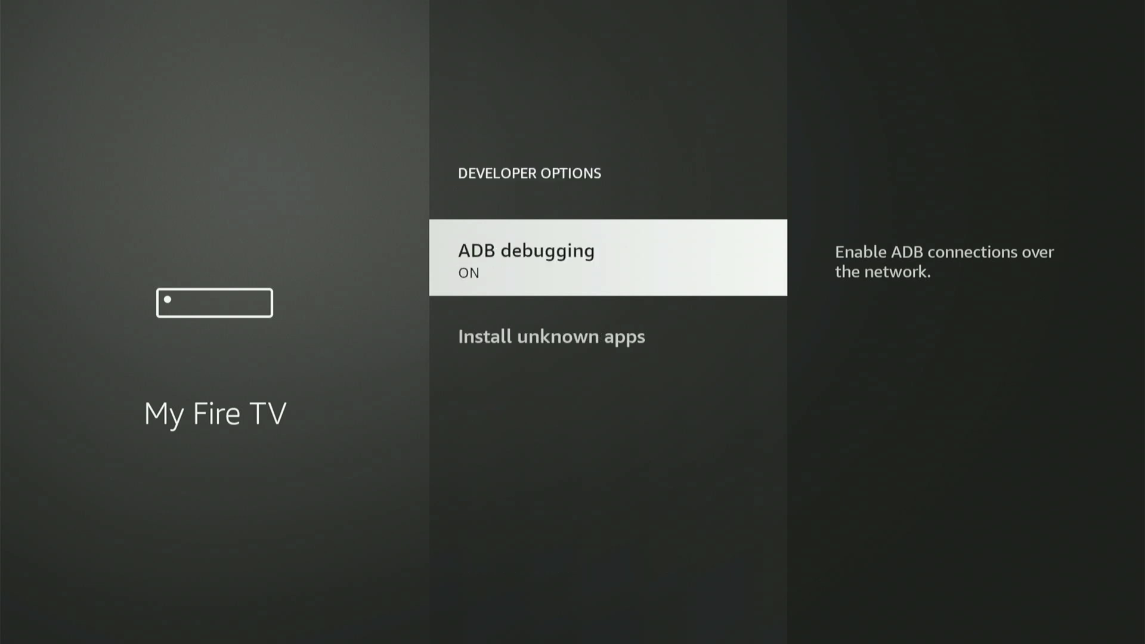
key(Return)
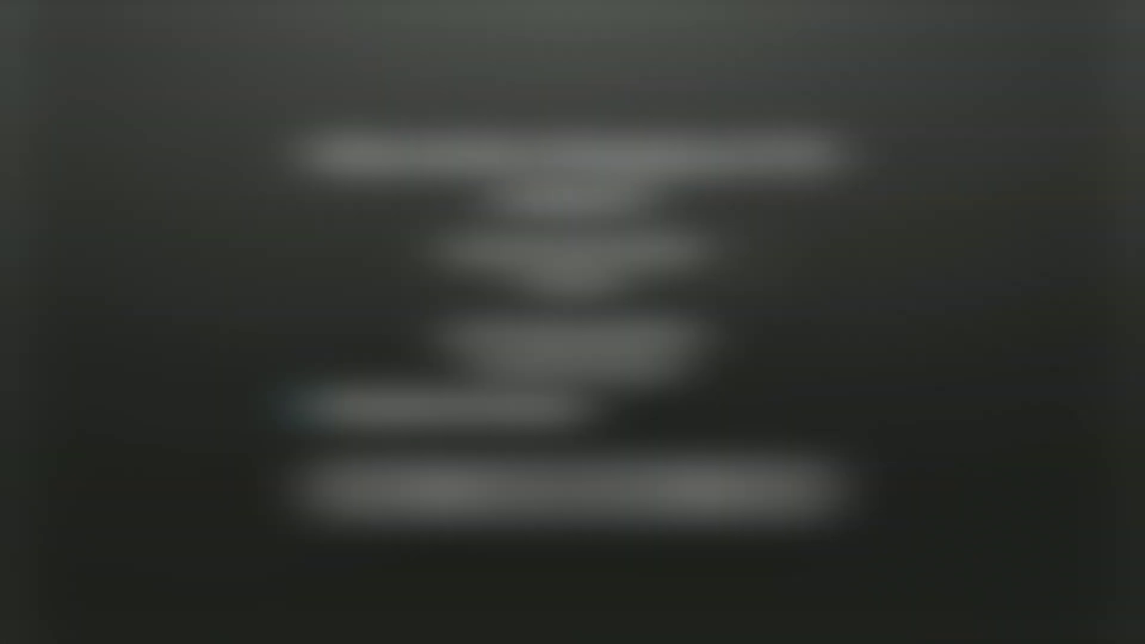
key(Down)
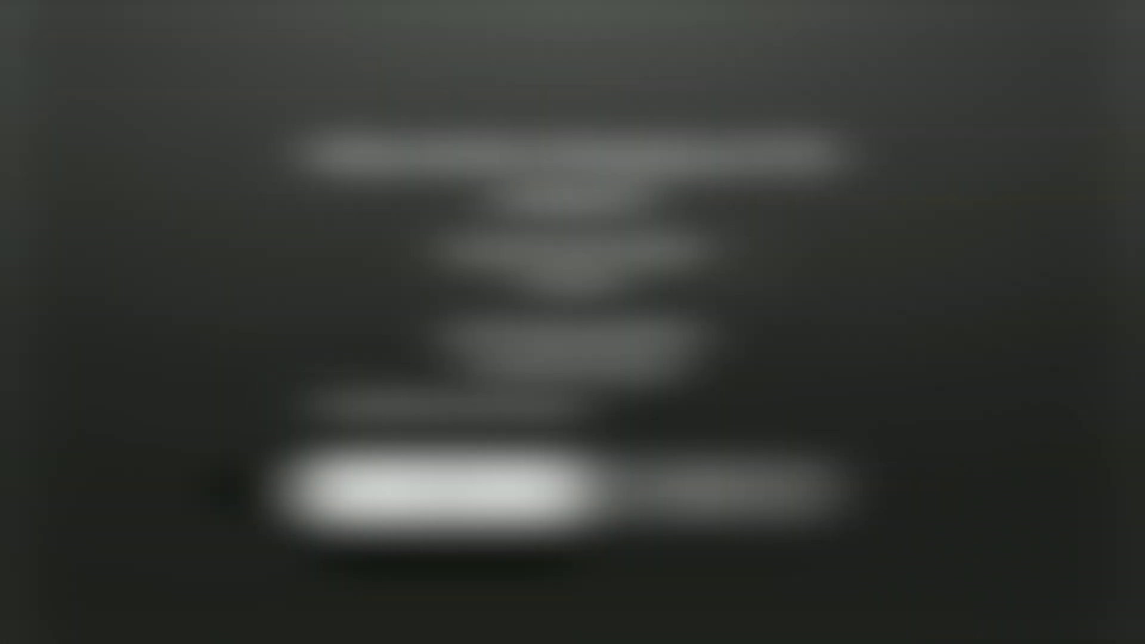
key(Return)
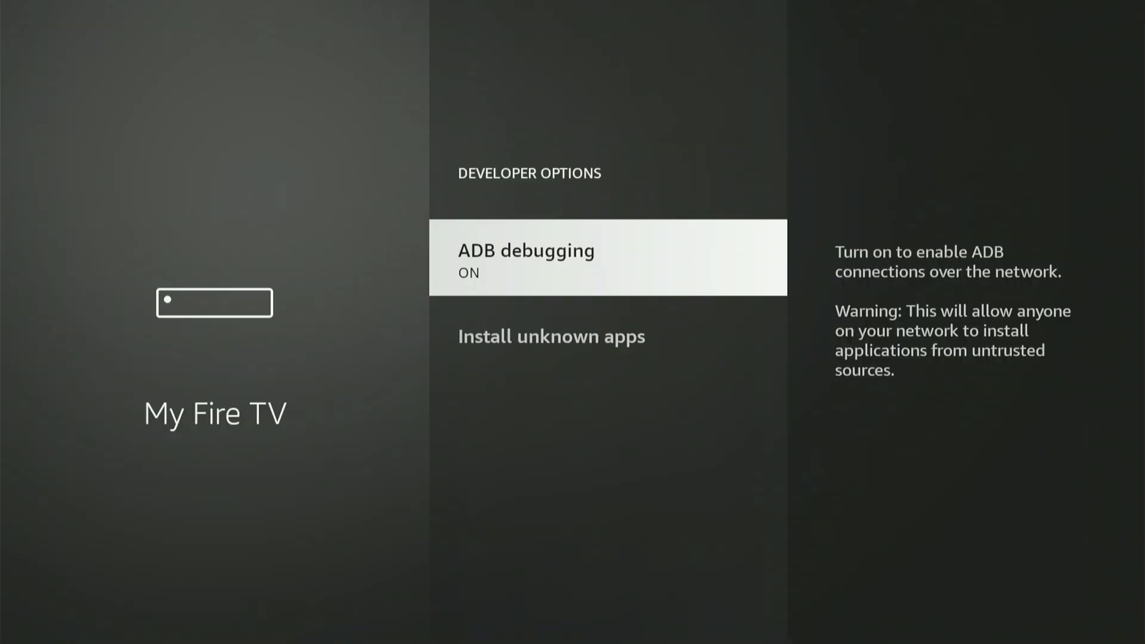
Step: Allow Downloader to install unknown apps in the Developer options
key(Down)
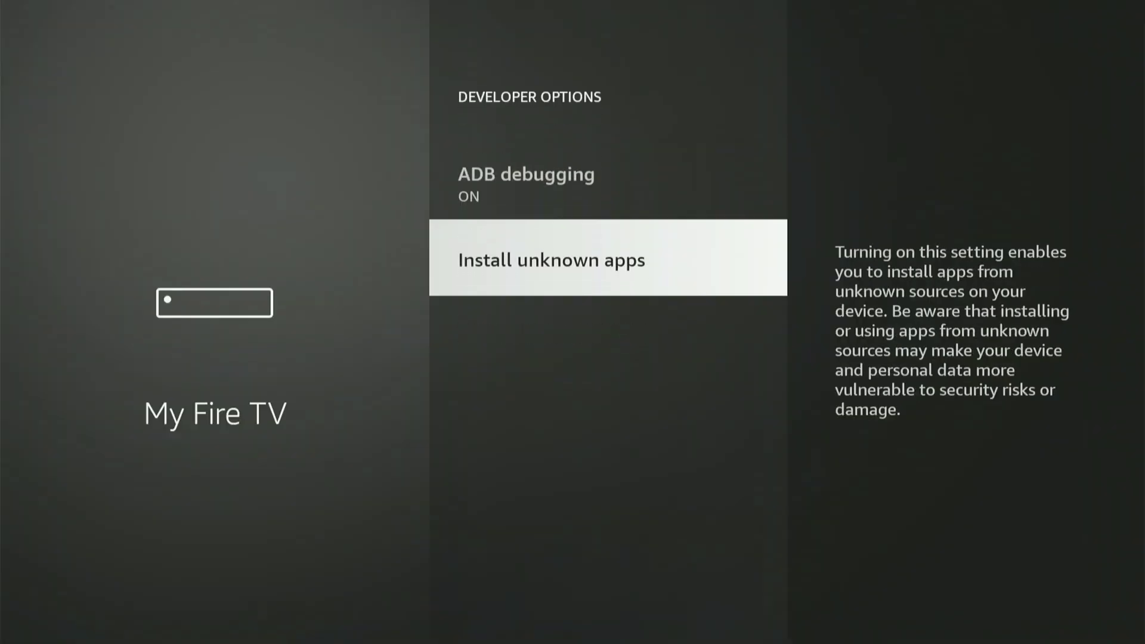
key(Return)
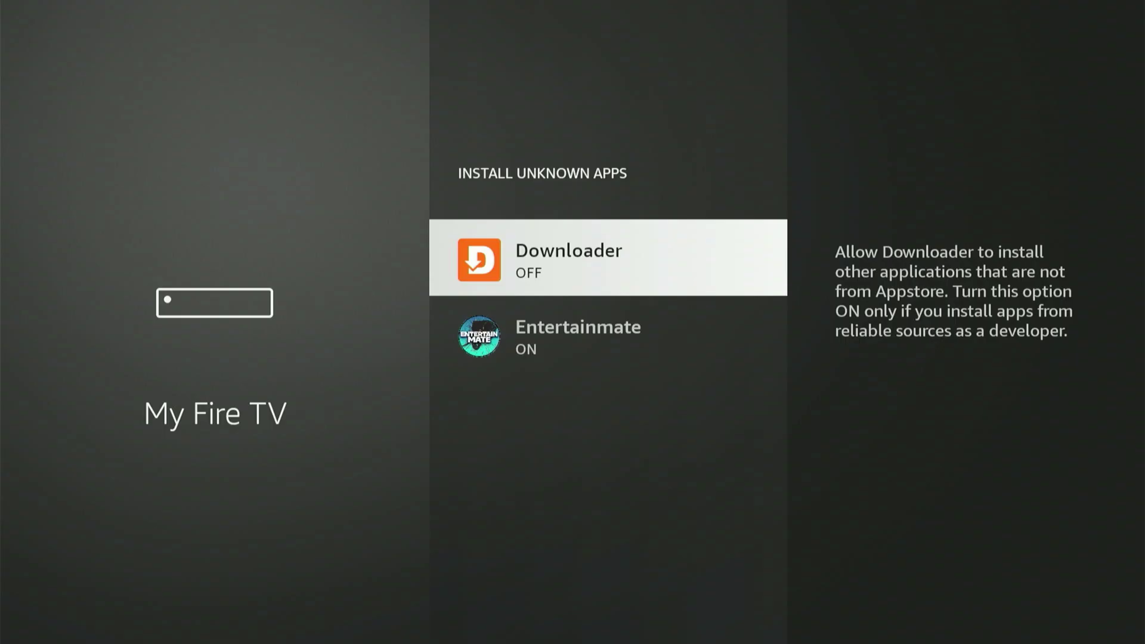
key(Return)
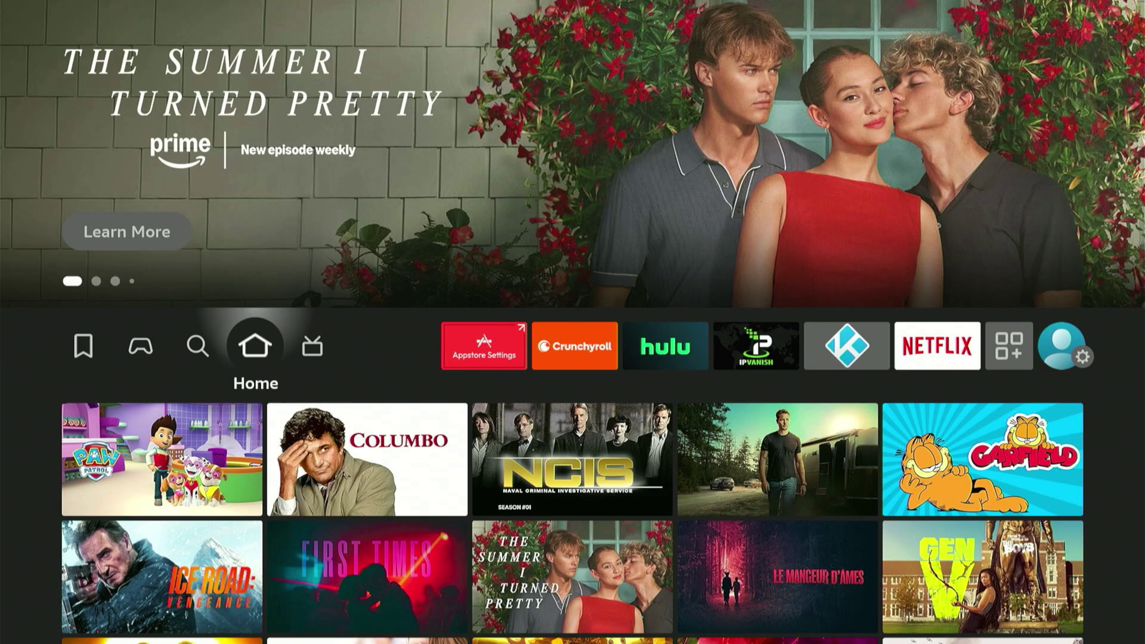
Step: Open the full list of installed apps and channels from the home screen
key(Right)
key(Right)
key(Right)
key(Right)
key(Right)
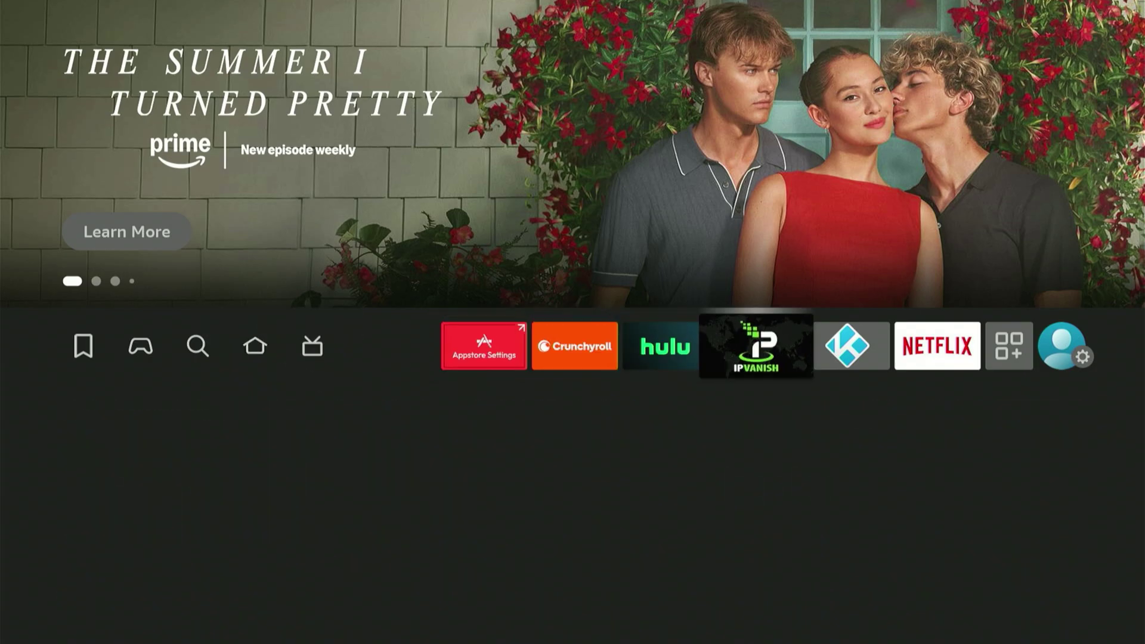
key(Right)
key(Right)
key(Right)
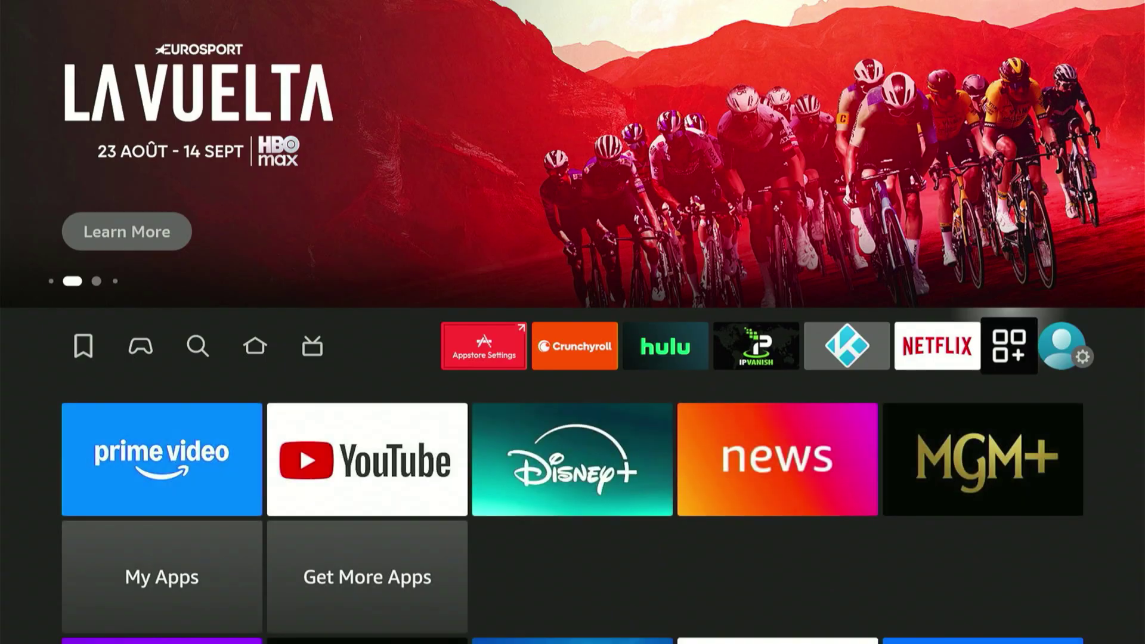
key(Return)
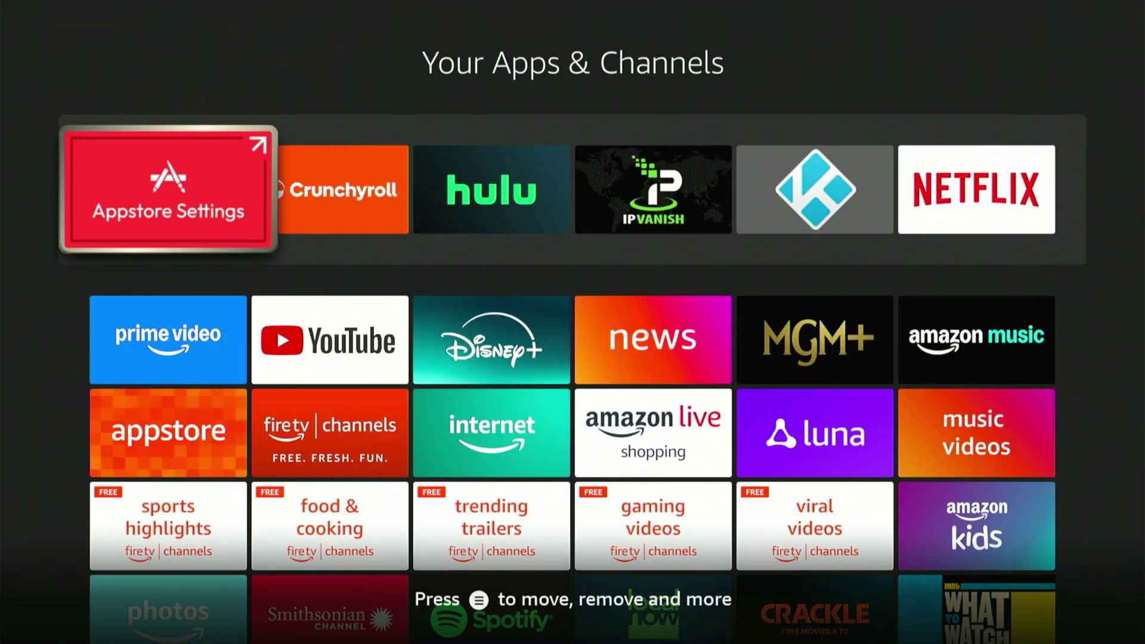
Step: Launch Downloader from the installed apps and dismiss its welcome message
key(Down)
key(Down)
key(Down)
key(Down)
key(Down)
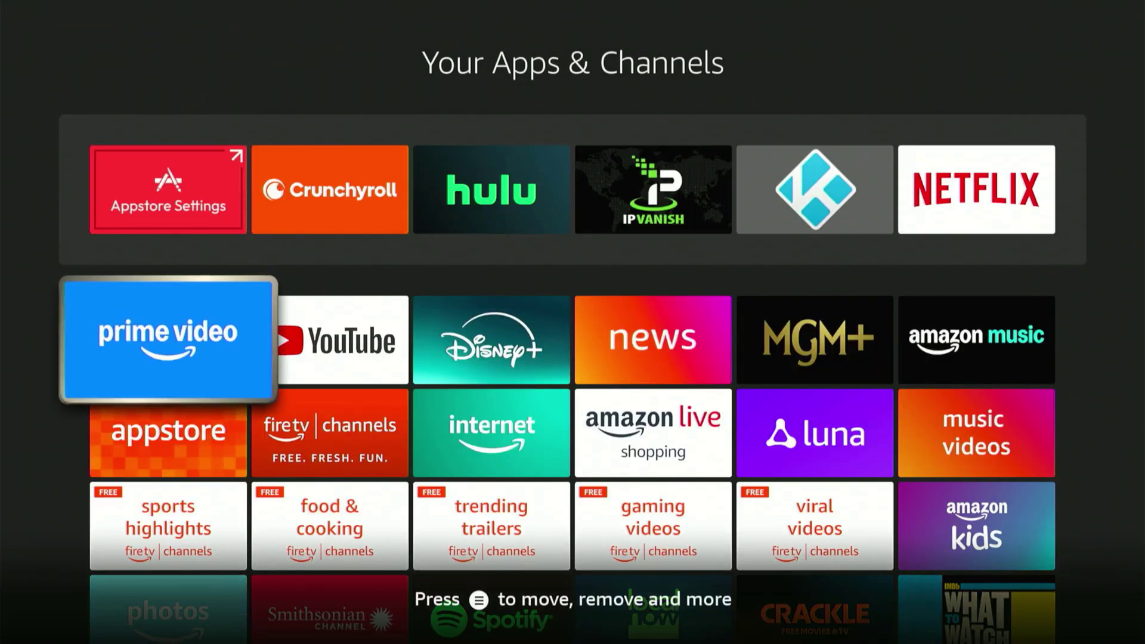
key(Right)
key(Right)
key(Right)
key(Right)
key(Right)
key(Right)
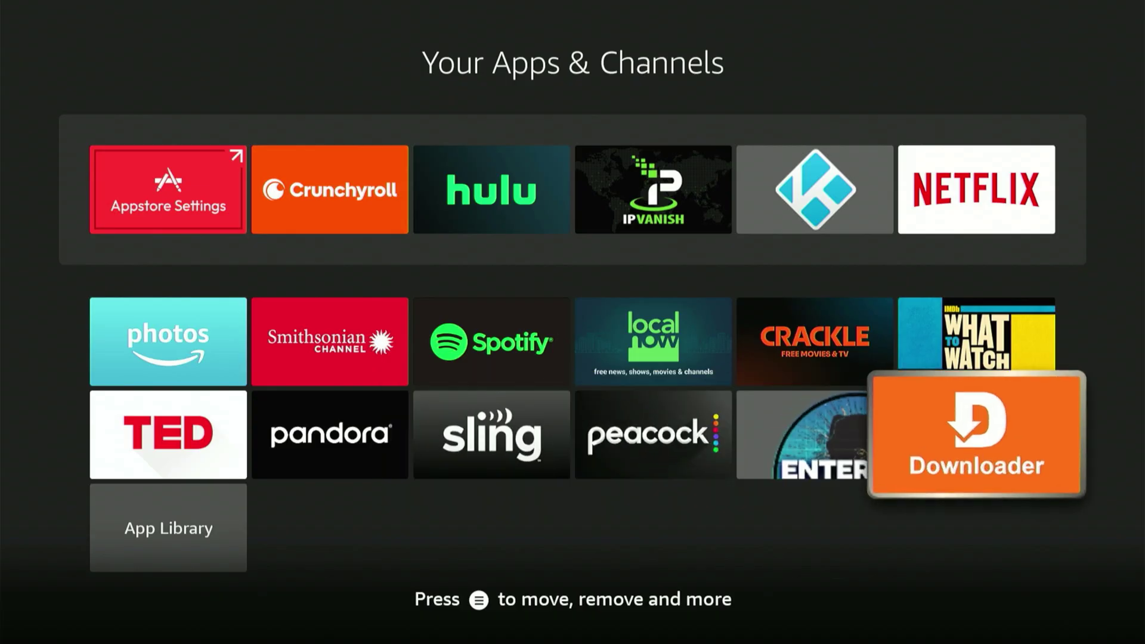
key(Return)
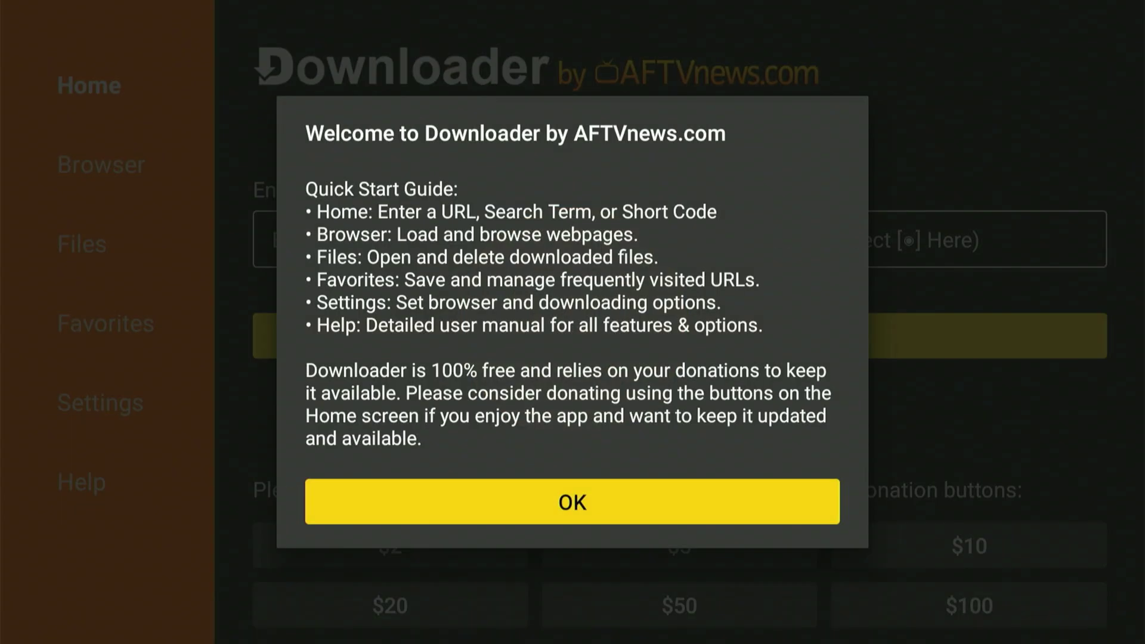
key(Return)
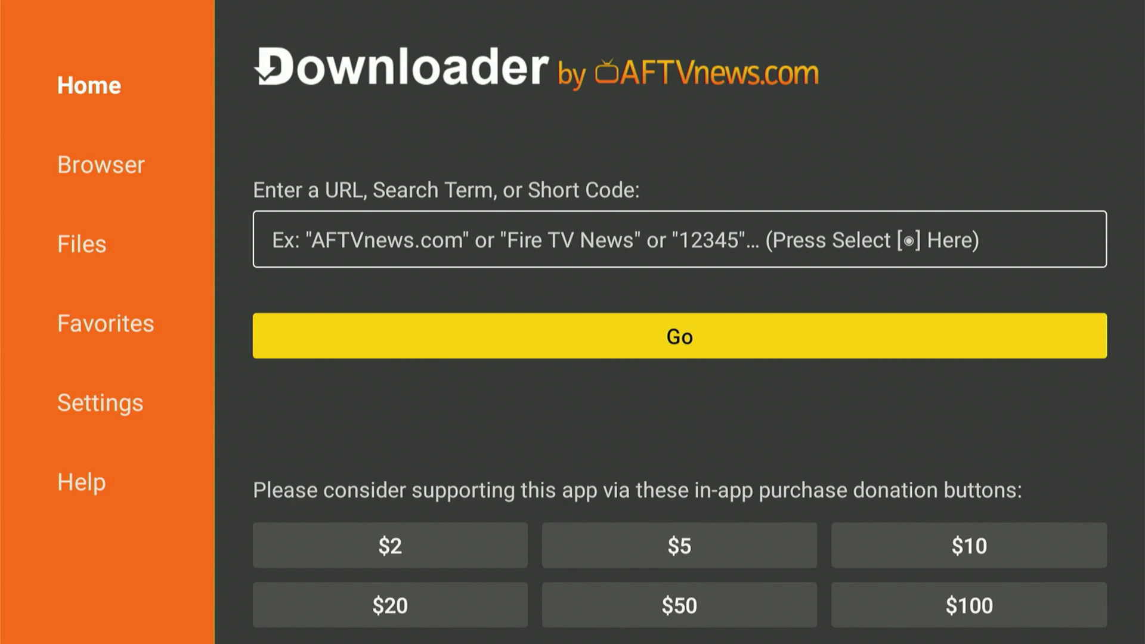
Step: Open the URL, search term or short code field for text entry
key(Up)
key(Return)
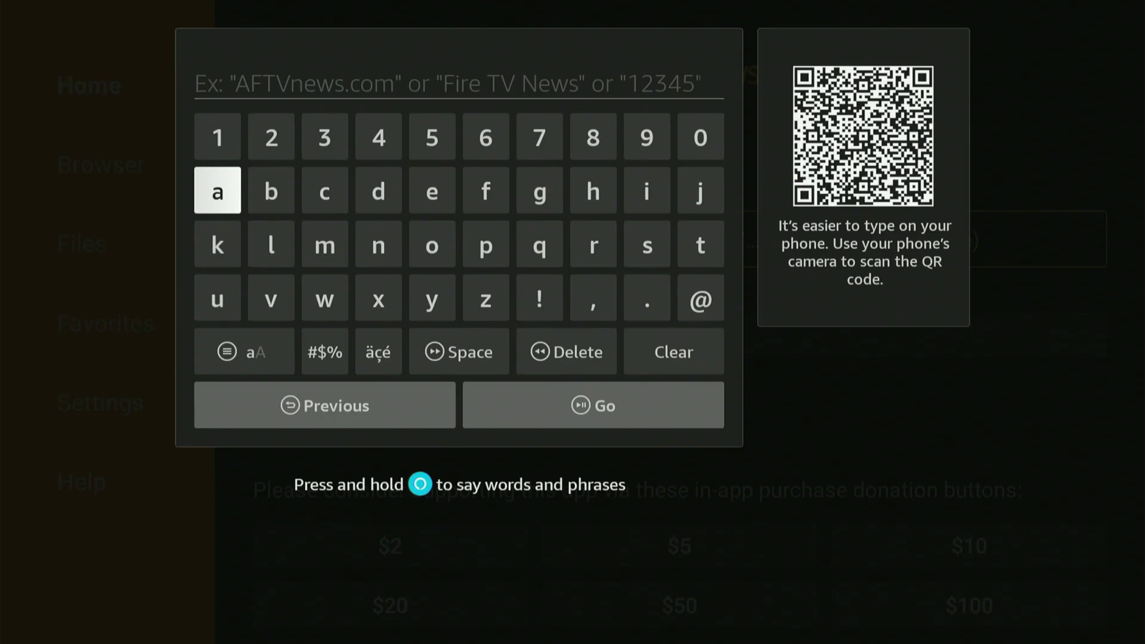
key(Up)
key(Right)
key(Right)
key(Right)
key(Right)
key(Right)
key(Right)
key(Right)
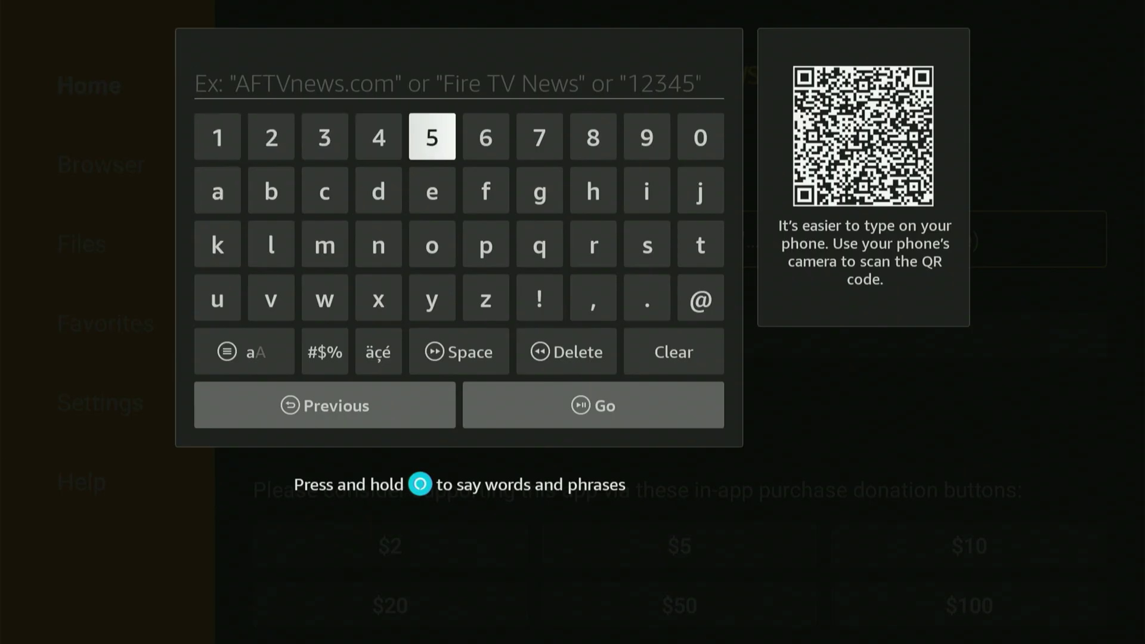
key(Right)
key(Right)
key(Right)
key(Right)
key(Right)
key(Right)
key(Right)
key(Right)
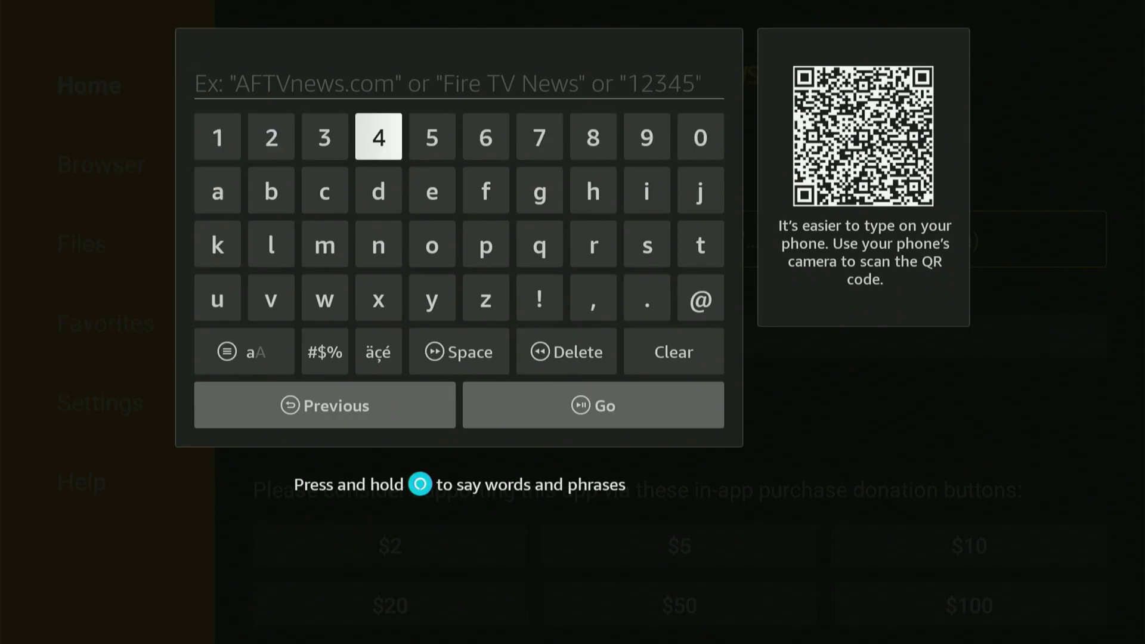
key(Right)
key(Right)
key(Right)
key(Right)
key(Right)
key(Right)
key(Right)
key(Right)
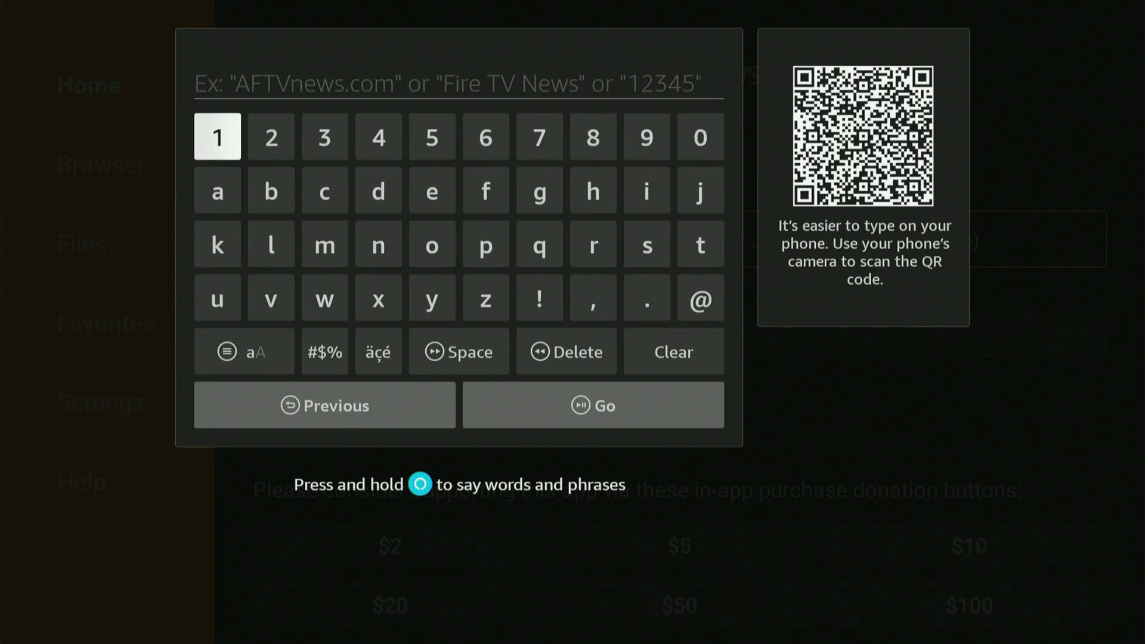
key(Right)
key(Right)
key(Right)
key(Right)
key(Right)
key(Right)
key(Right)
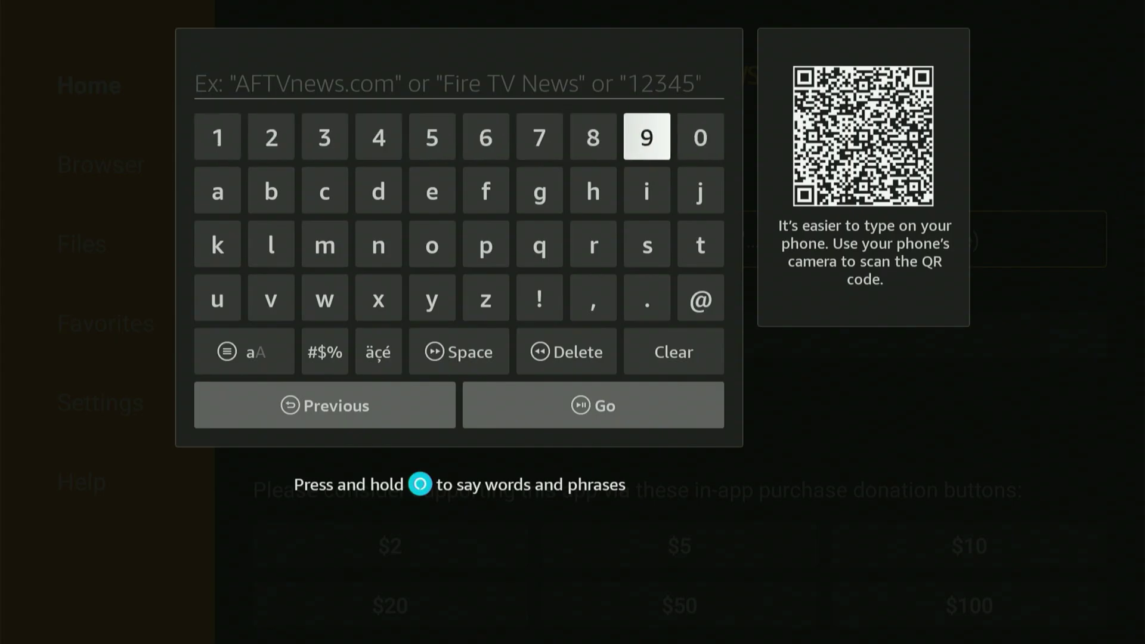
key(Right)
key(Right)
key(Right)
key(Right)
key(Right)
key(Right)
key(Right)
key(Right)
key(Right)
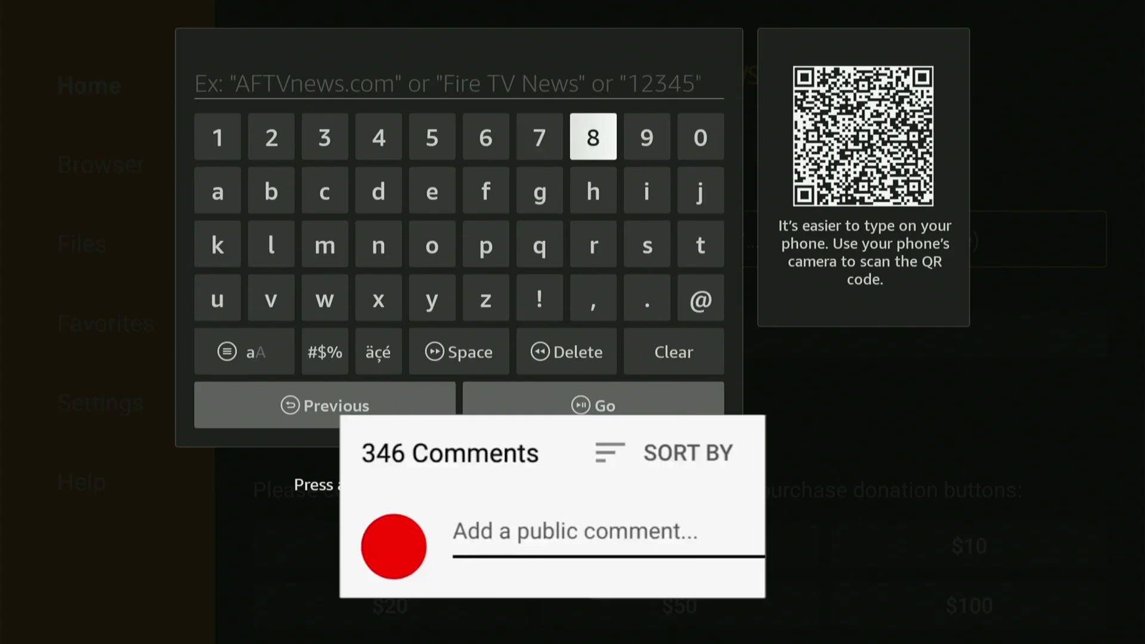
key(Right)
key(Right)
key(Right)
key(Right)
key(Right)
key(Right)
key(Right)
key(Right)
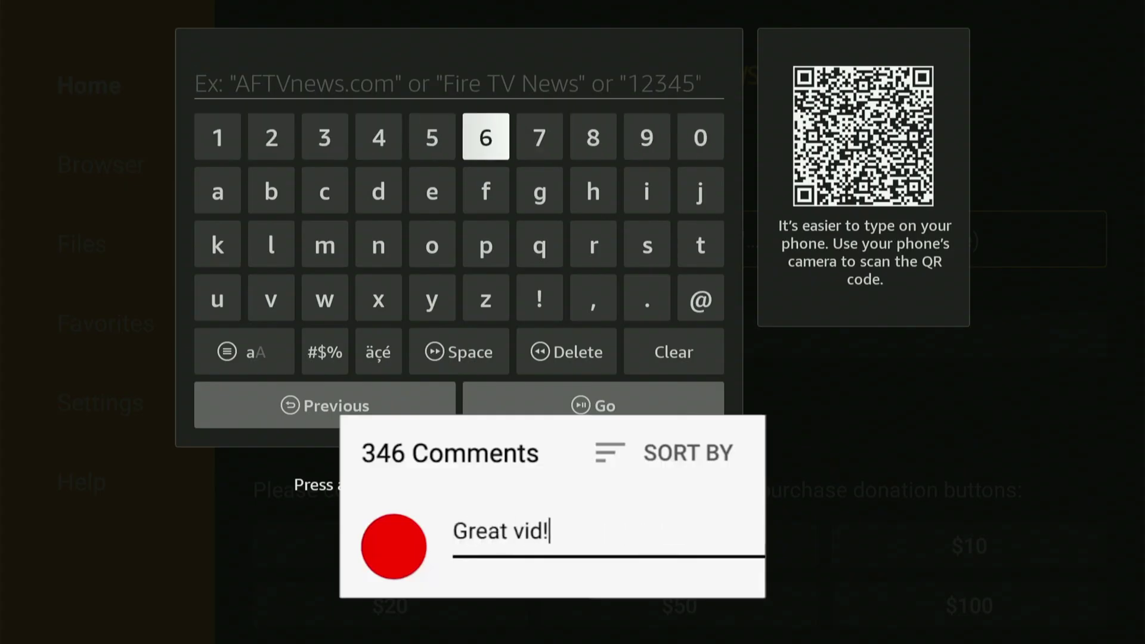
key(Right)
key(Right)
key(Right)
key(Right)
key(Right)
key(Right)
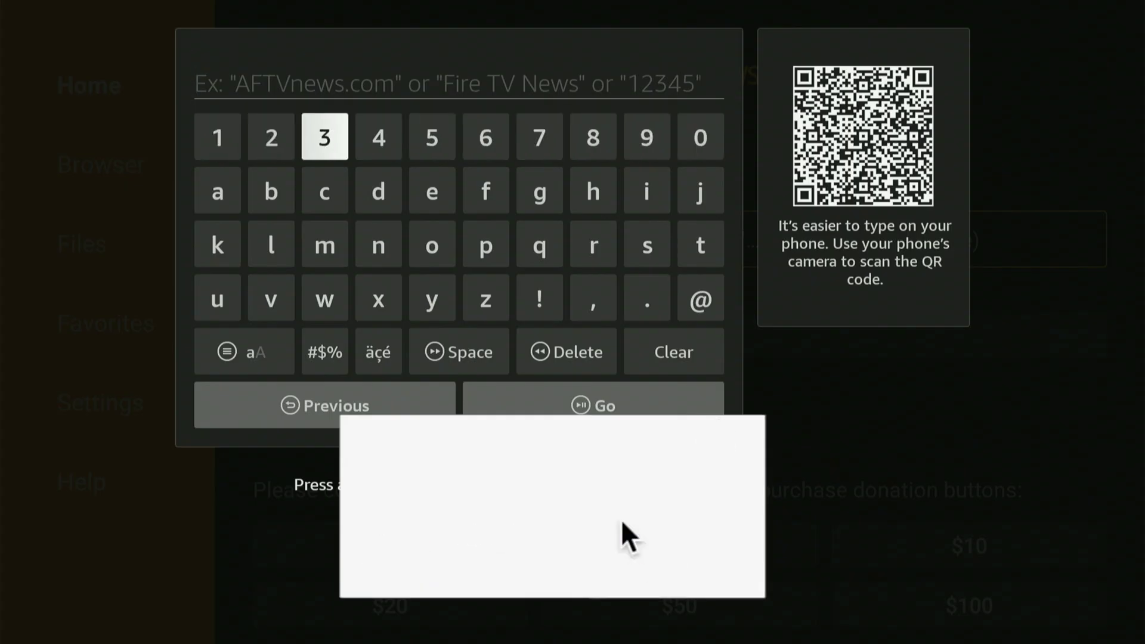
key(Right)
key(Right)
key(Right)
key(Right)
key(Right)
key(Right)
key(Right)
key(Right)
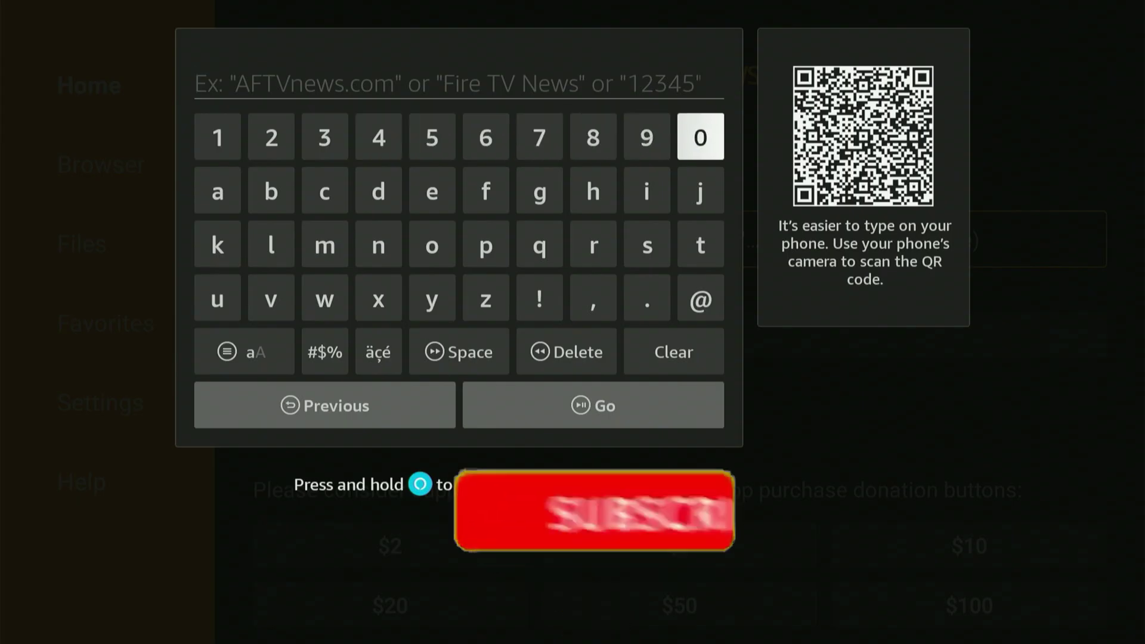
key(Right)
key(Right)
key(Right)
key(Right)
key(Right)
key(Right)
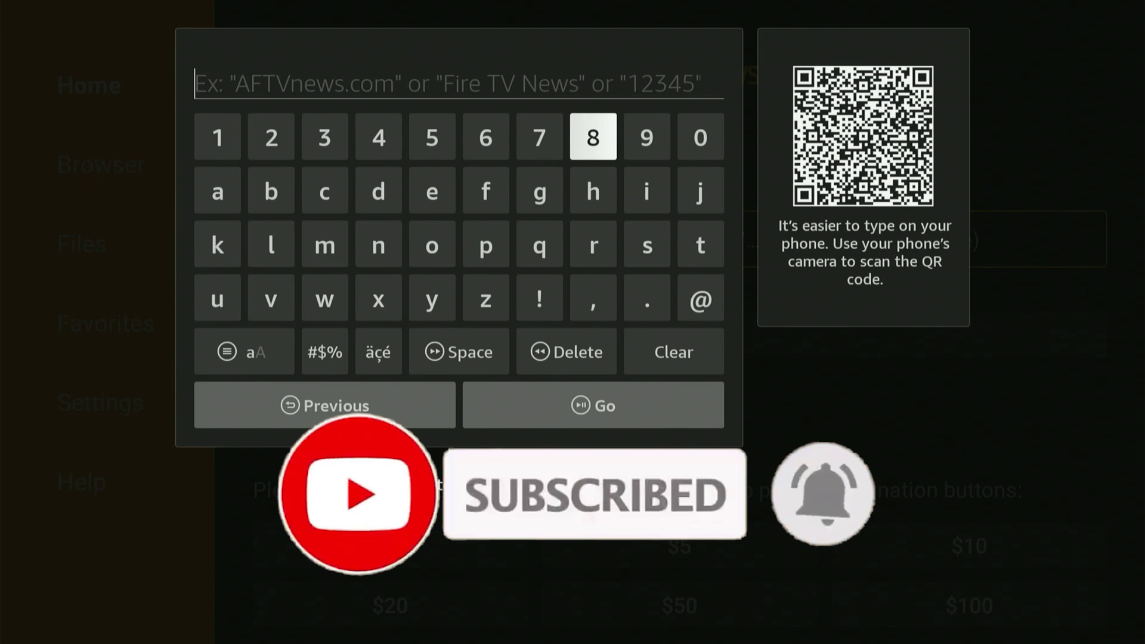
Step: Enter the short code 8837673
key(Return)
key(Return)
key(Left)
key(Left)
key(Left)
key(Left)
key(Left)
key(Return)
key(Right)
key(Right)
key(Right)
key(Right)
key(Return)
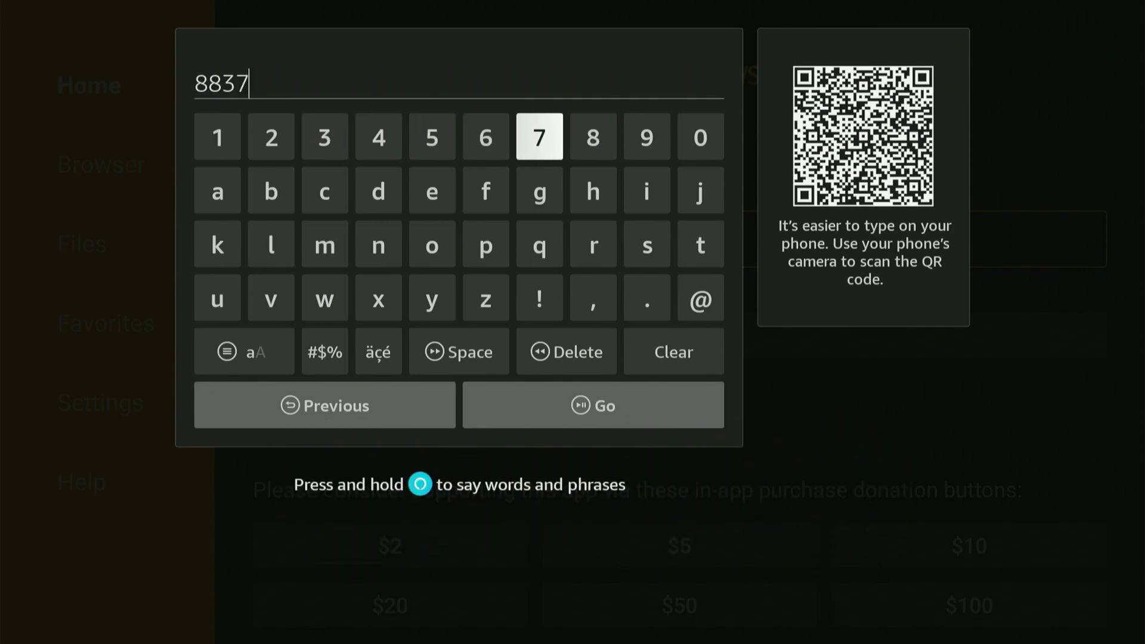
key(Left)
key(Return)
key(Right)
key(Return)
key(Left)
key(Left)
key(Left)
key(Left)
key(Return)
Step: Submit the entered short code to load its web page
key(Down)
key(Down)
key(Down)
key(Down)
key(Down)
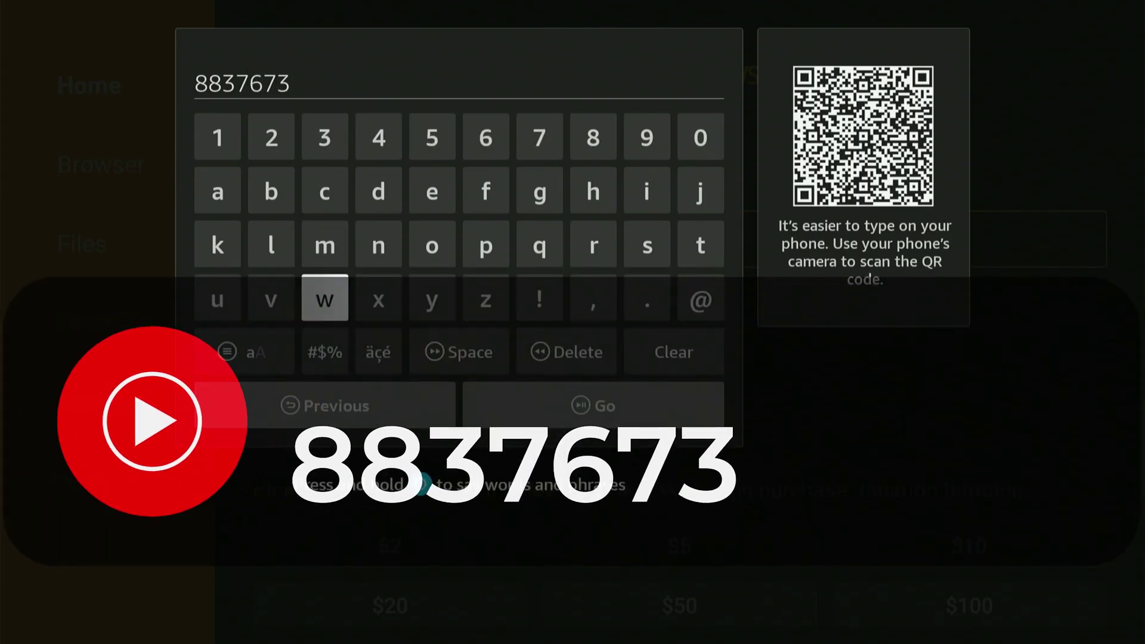
key(Right)
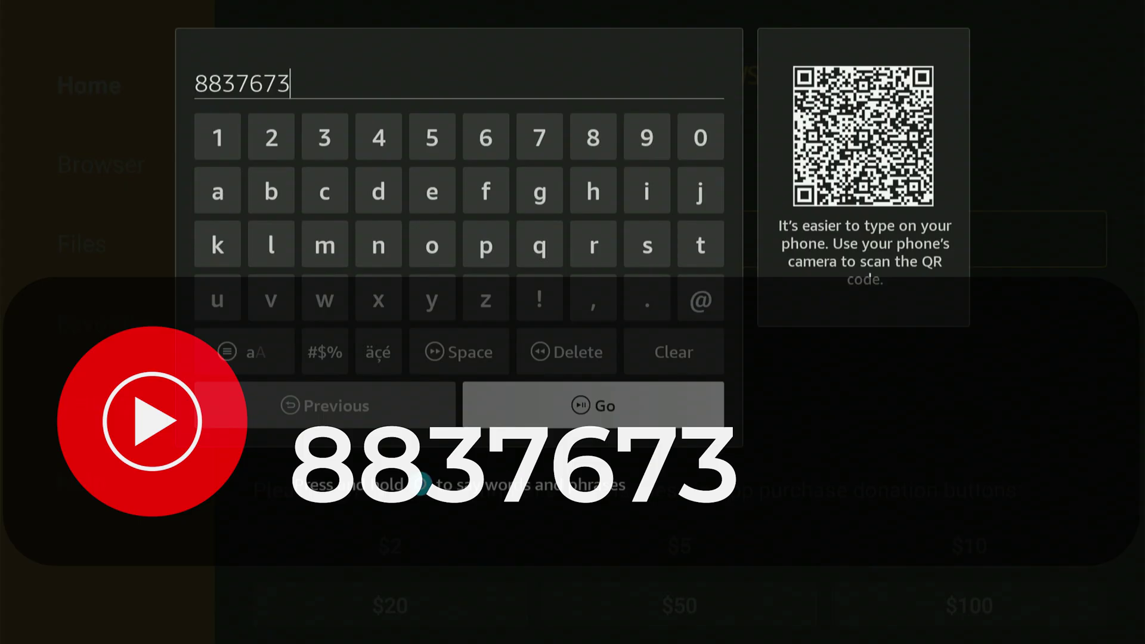
key(Return)
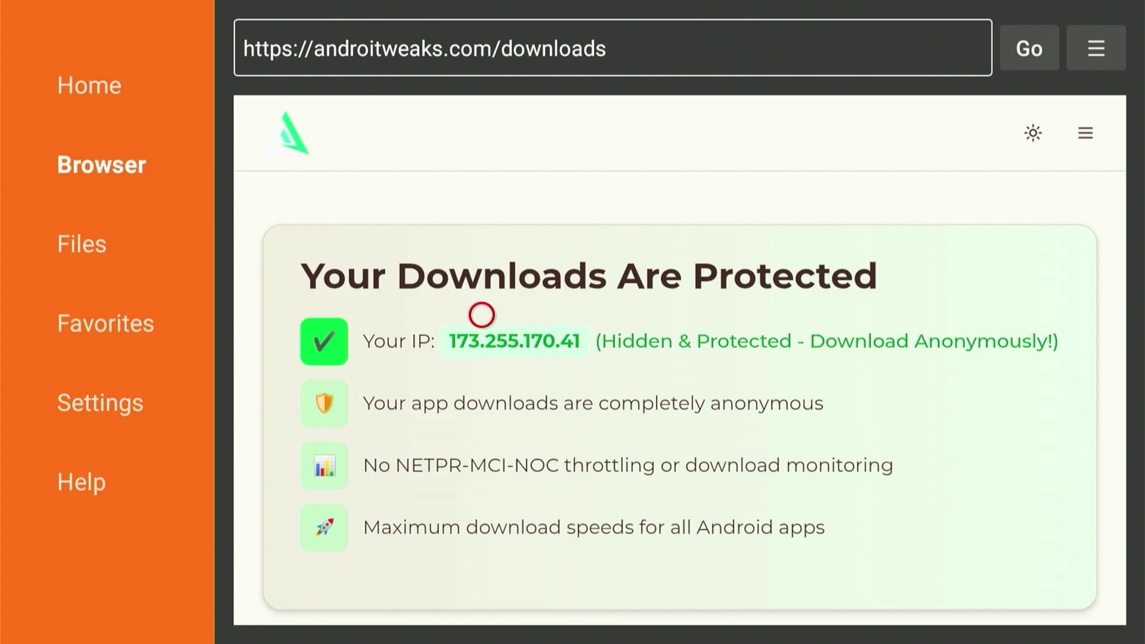
Step: Add the current AndroiTweaks downloads page to the favorites with its suggested name and URL
key(Menu)
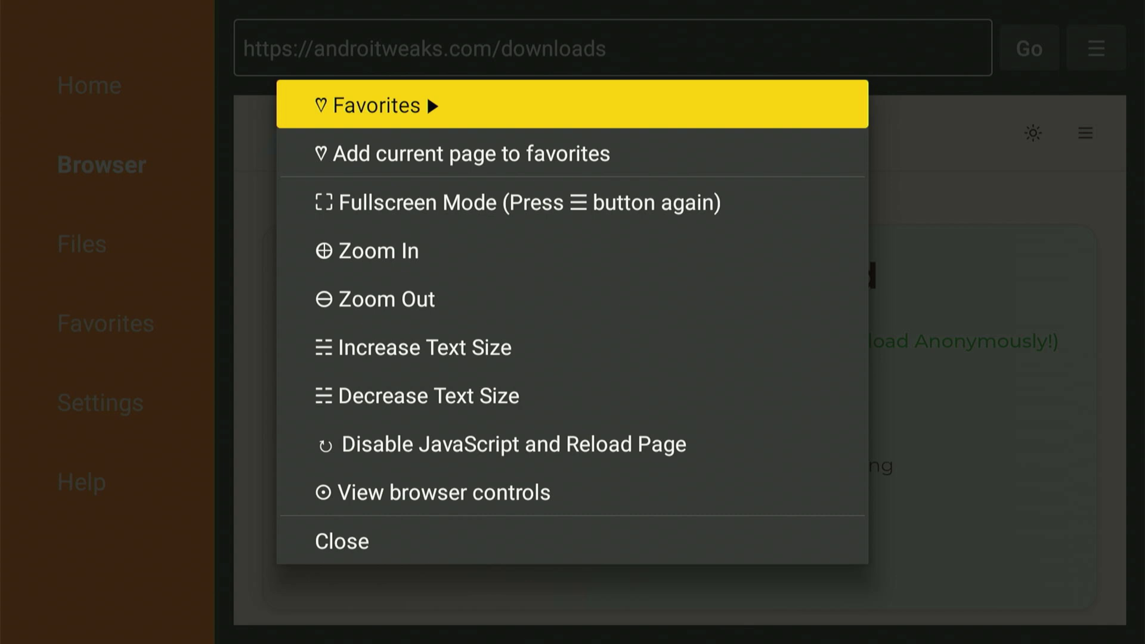
key(Down)
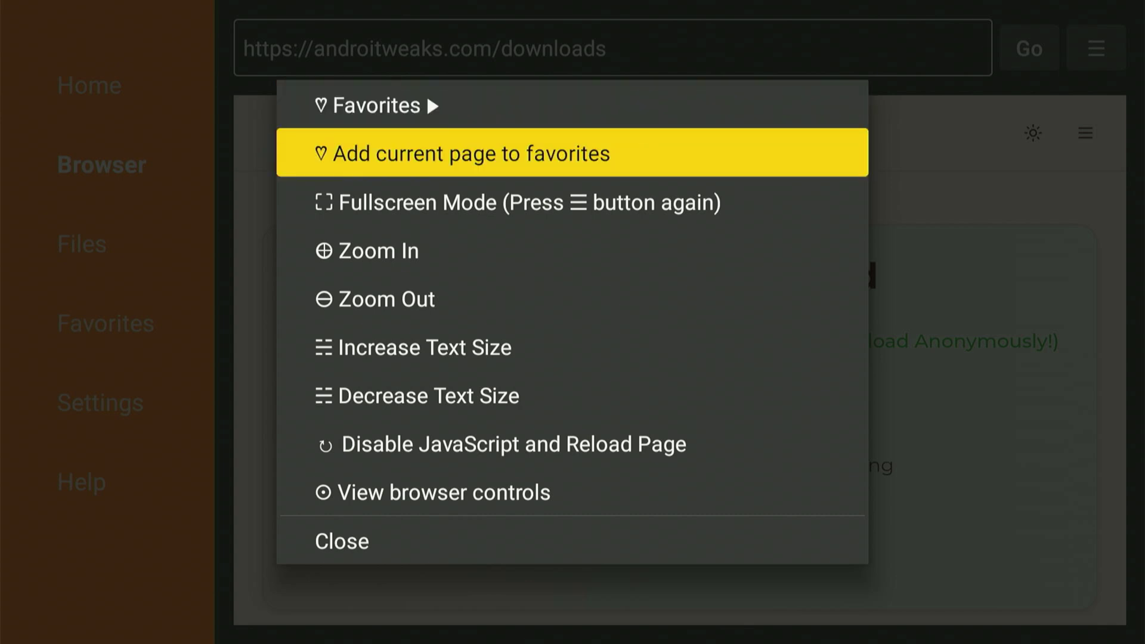
key(Return)
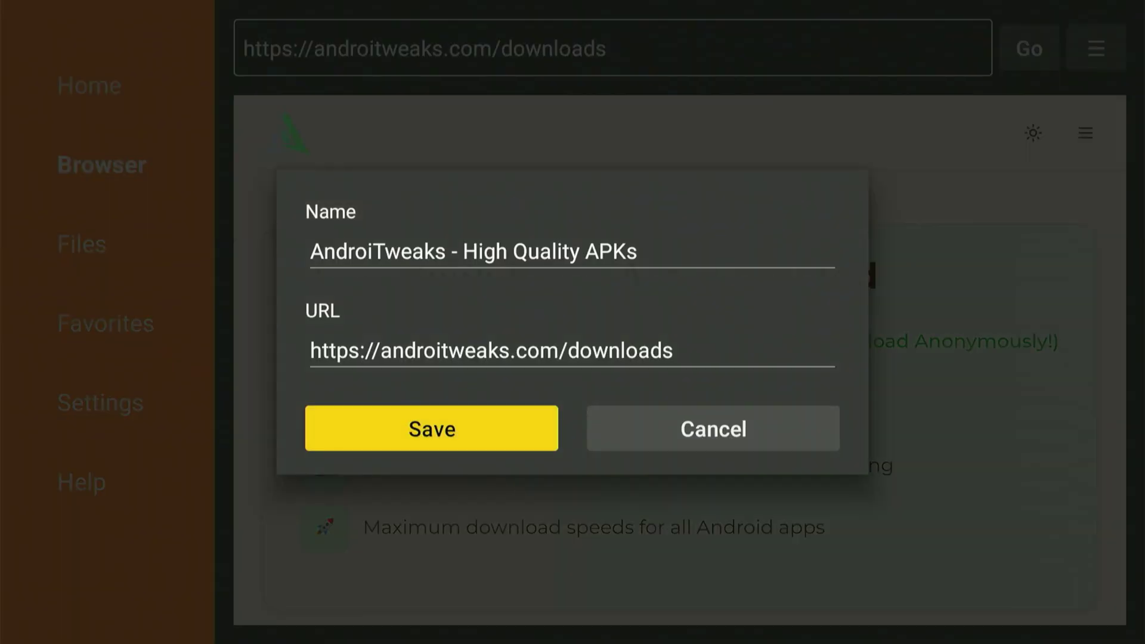
key(Return)
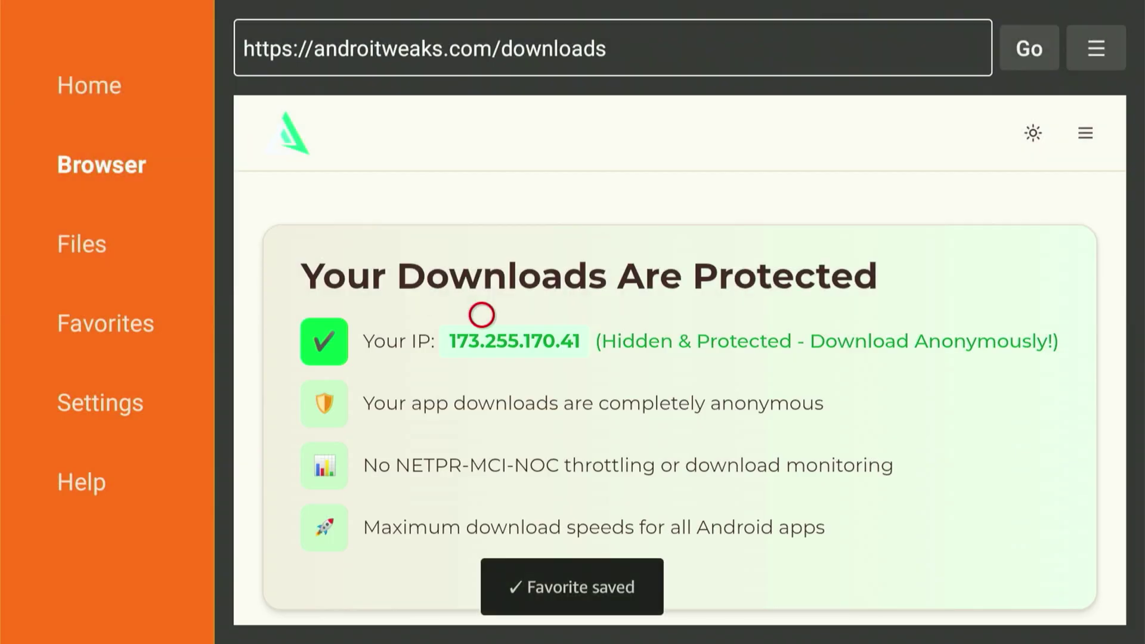
key(Left)
key(Left)
key(Left)
key(Down)
key(Down)
key(Down)
key(Down)
key(Up)
key(Return)
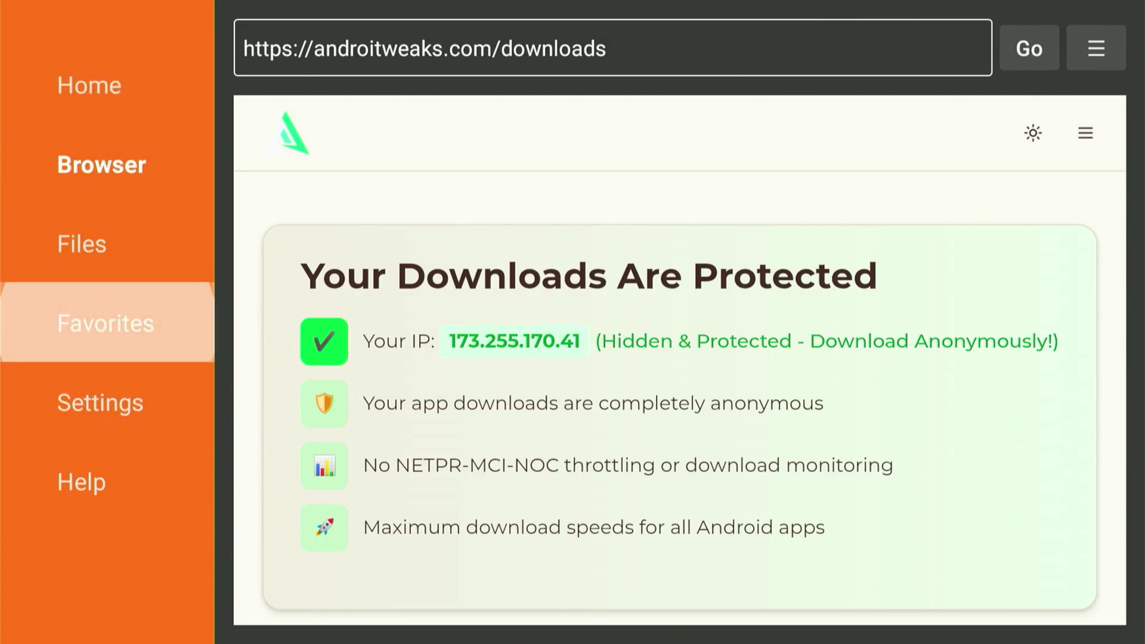
key(Right)
key(Return)
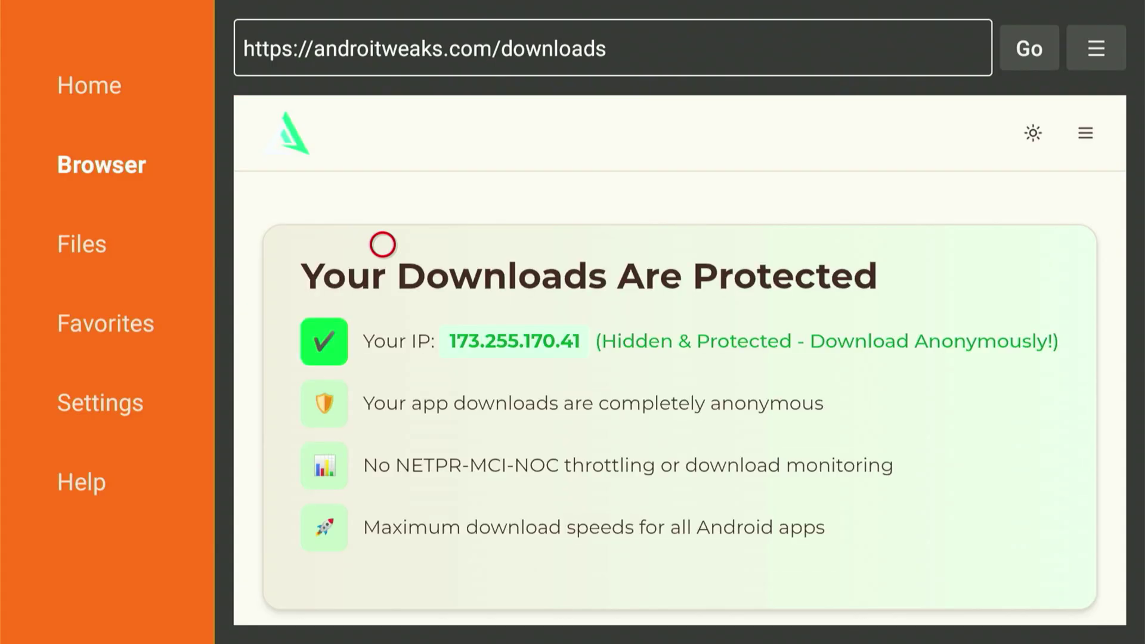
Step: Switch the browser to Fullscreen Mode for the downloads page
key(Menu)
key(Down)
key(Down)
key(Return)
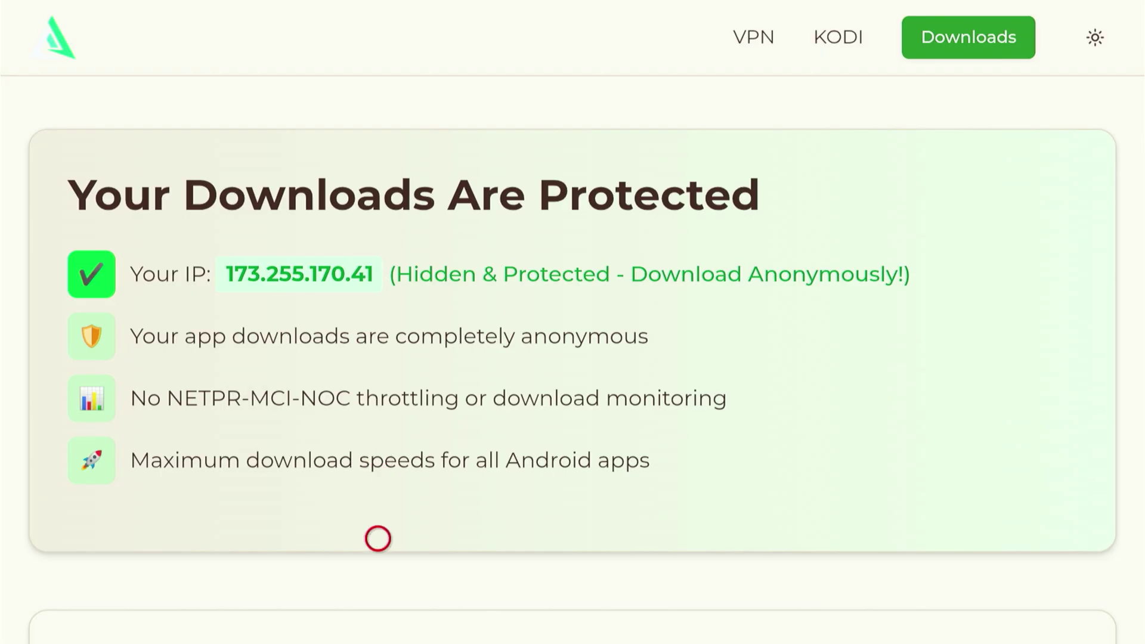
Step: Filter the downloads by the Live TV category and clear that filter again
scroll(378, 621, down, 6)
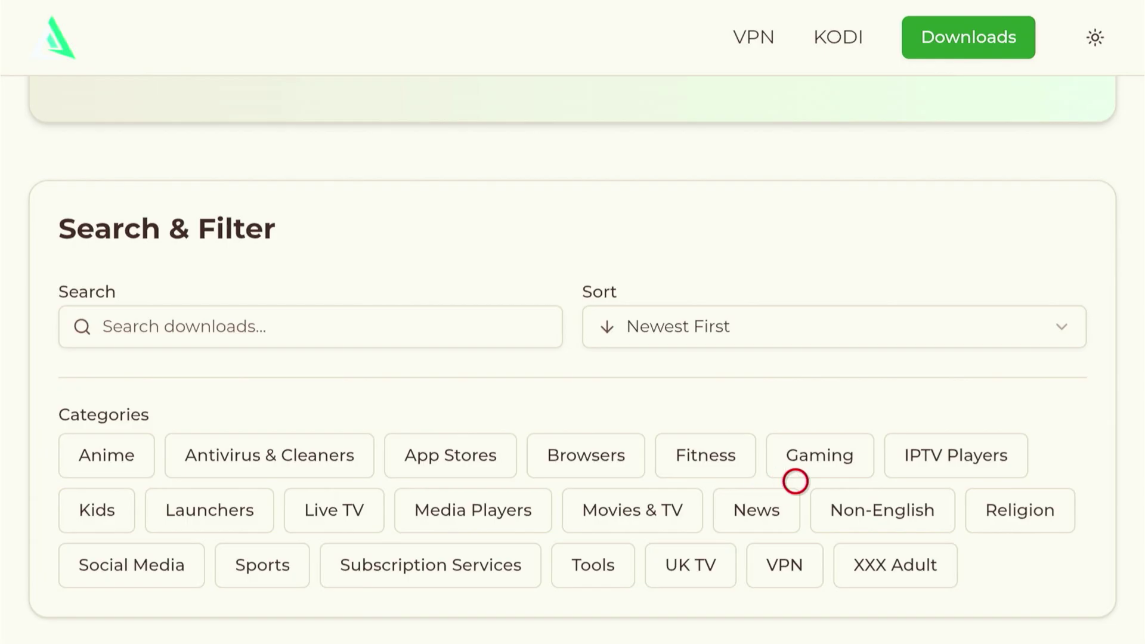
click(795, 442)
click(795, 442)
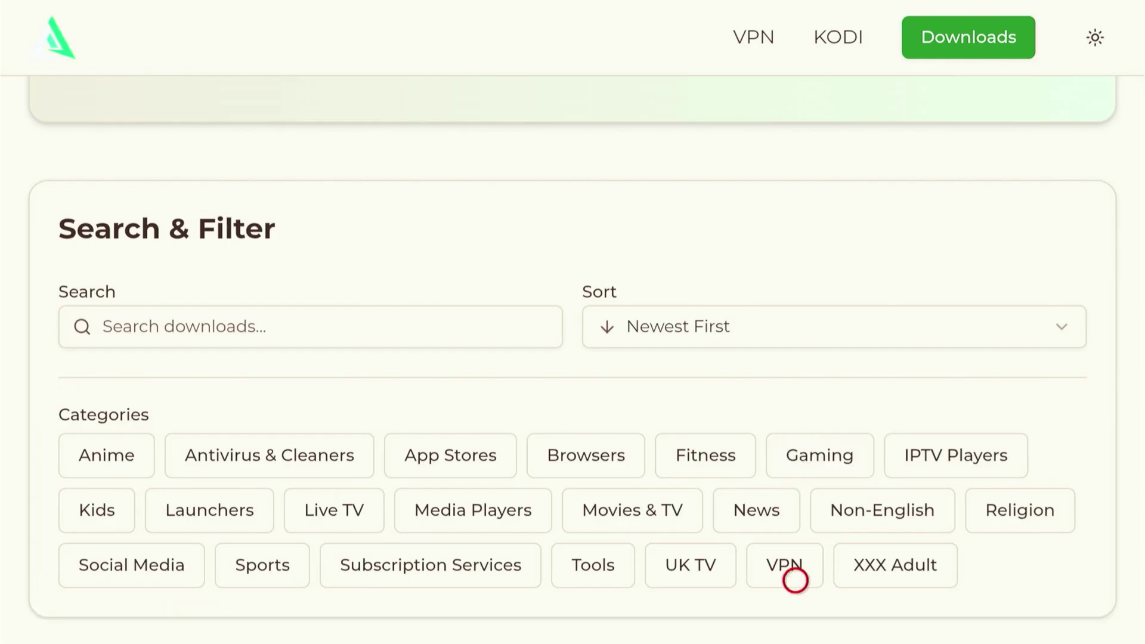
click(497, 520)
click(496, 521)
click(378, 521)
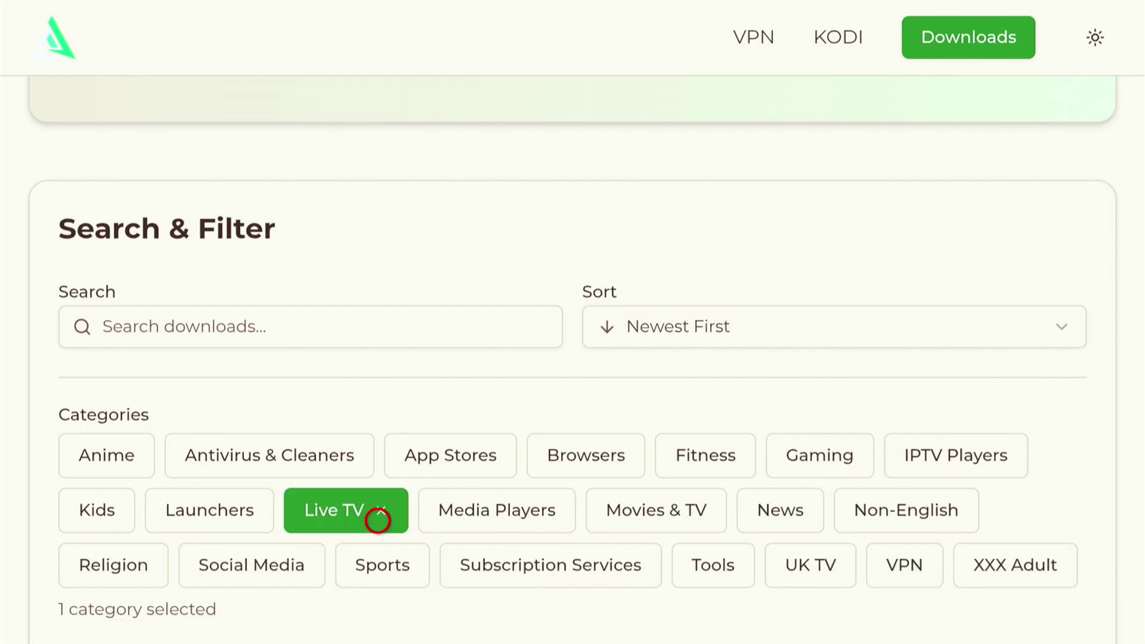
click(378, 521)
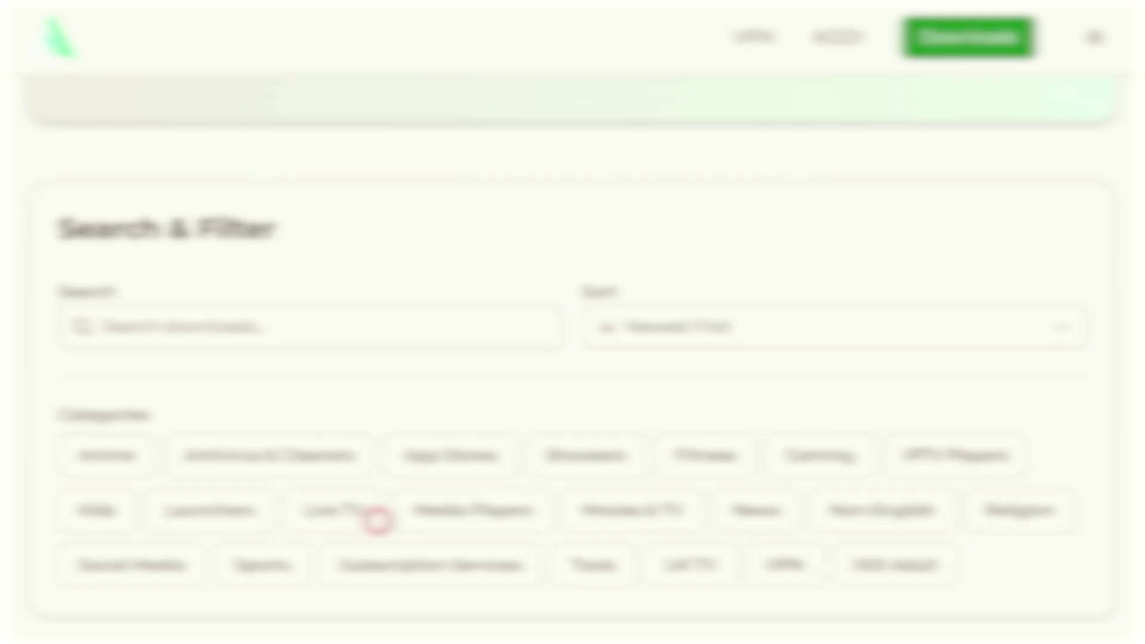
Step: Browse the app cards listed below the category filters on the downloads page
scroll(378, 521, down, 15)
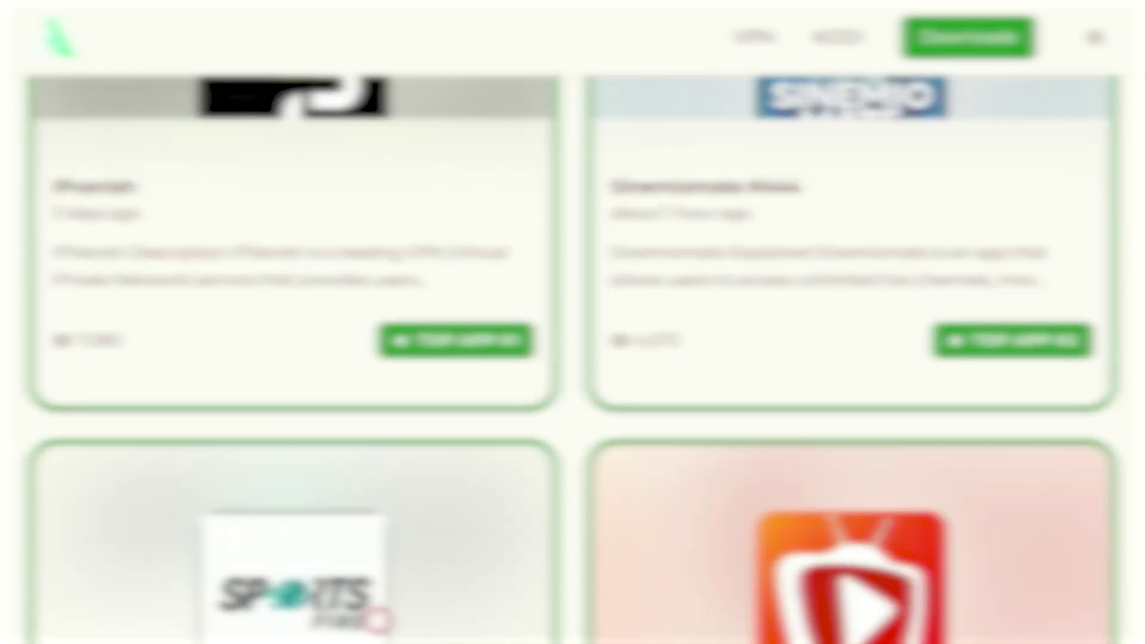
scroll(379, 182, up, 7)
scroll(379, 25, up, 8)
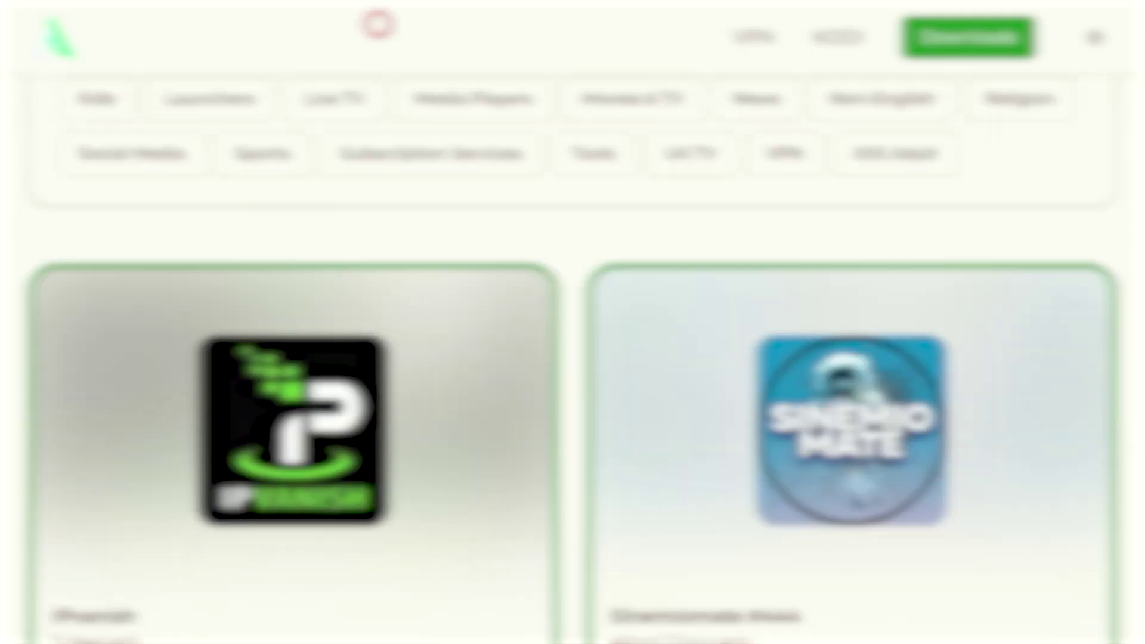
scroll(378, 616, down, 5)
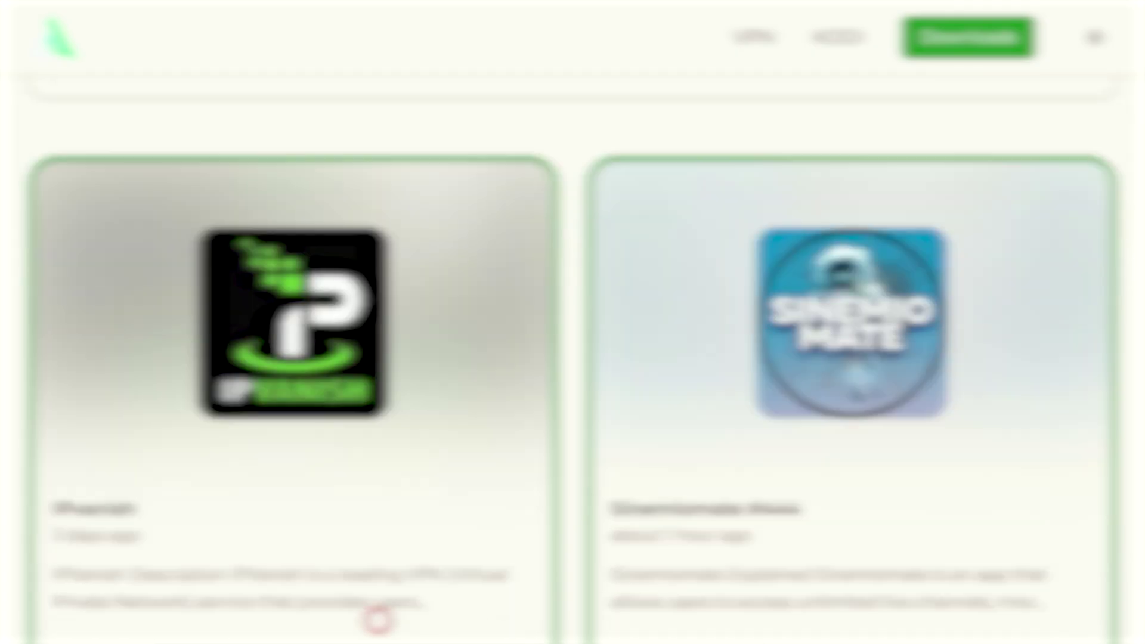
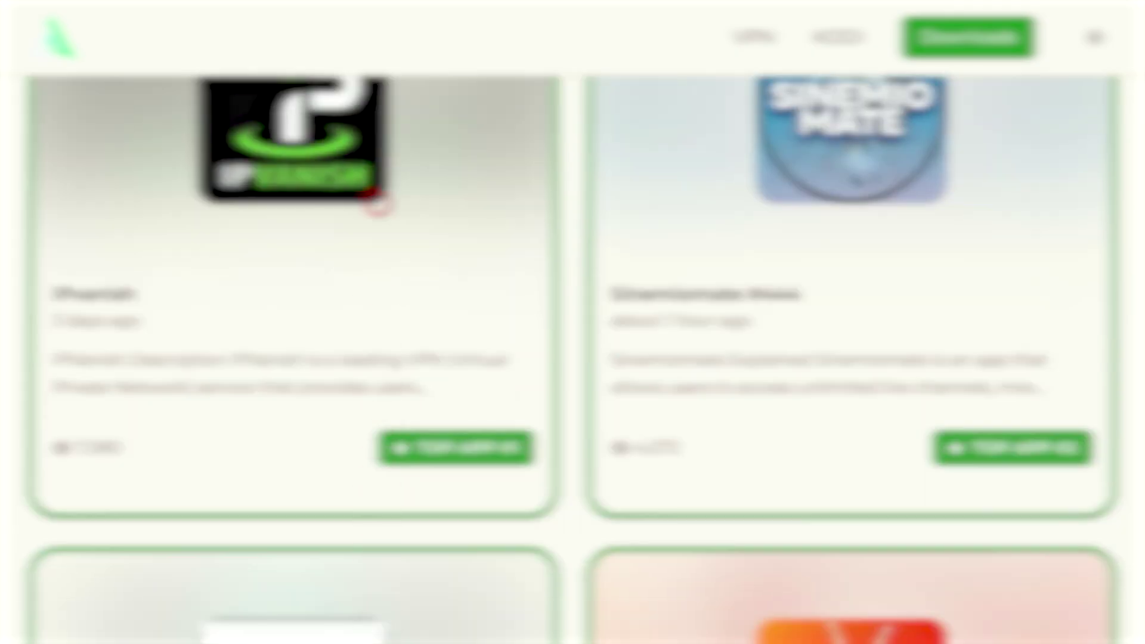
scroll(377, 521, up, 10)
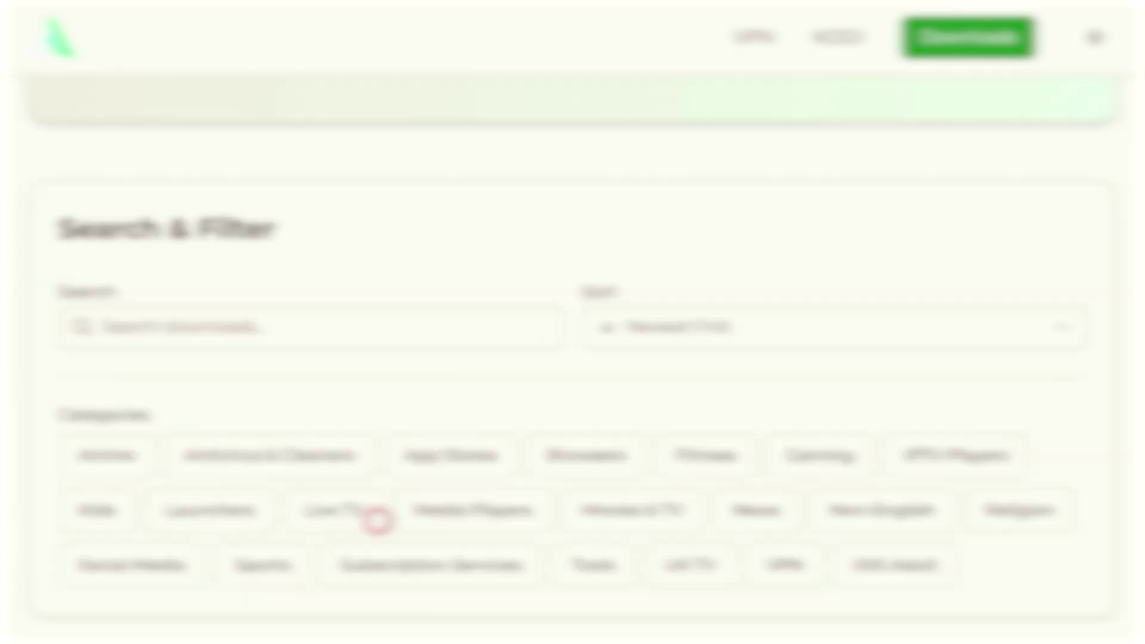
scroll(378, 521, down, 10)
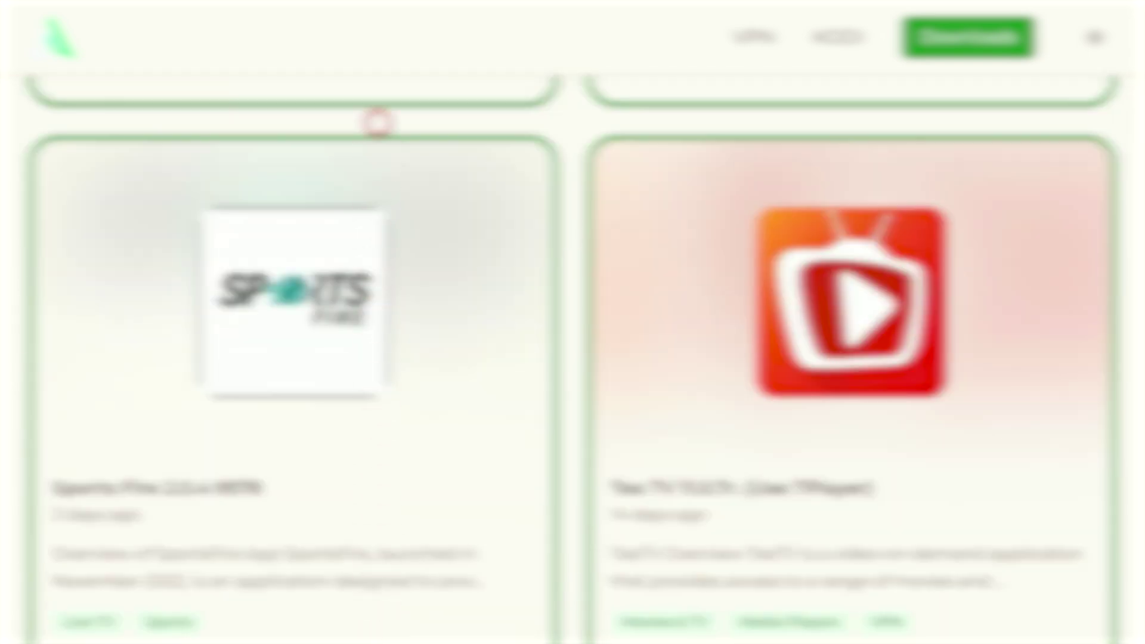
scroll(379, 144, up, 10)
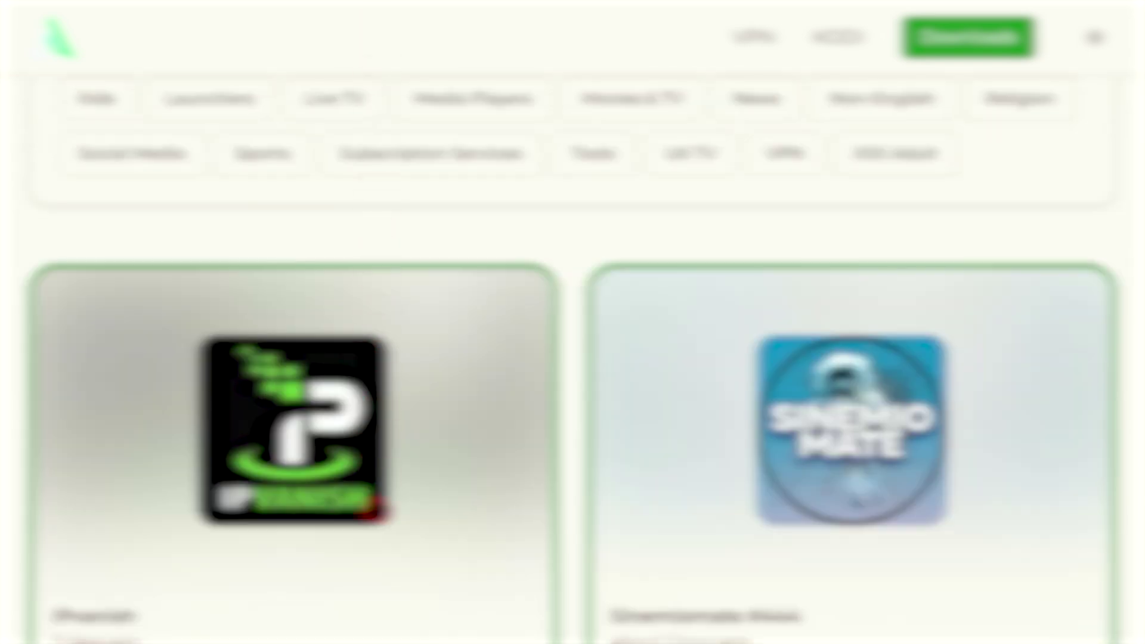
scroll(378, 613, down, 5)
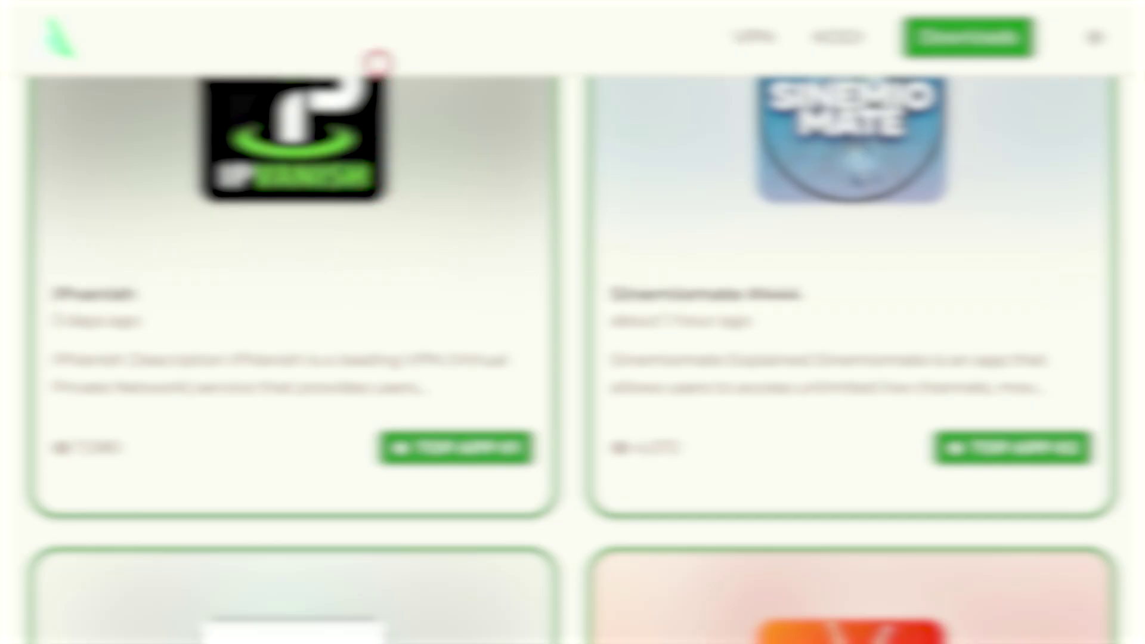
scroll(378, 24, up, 3)
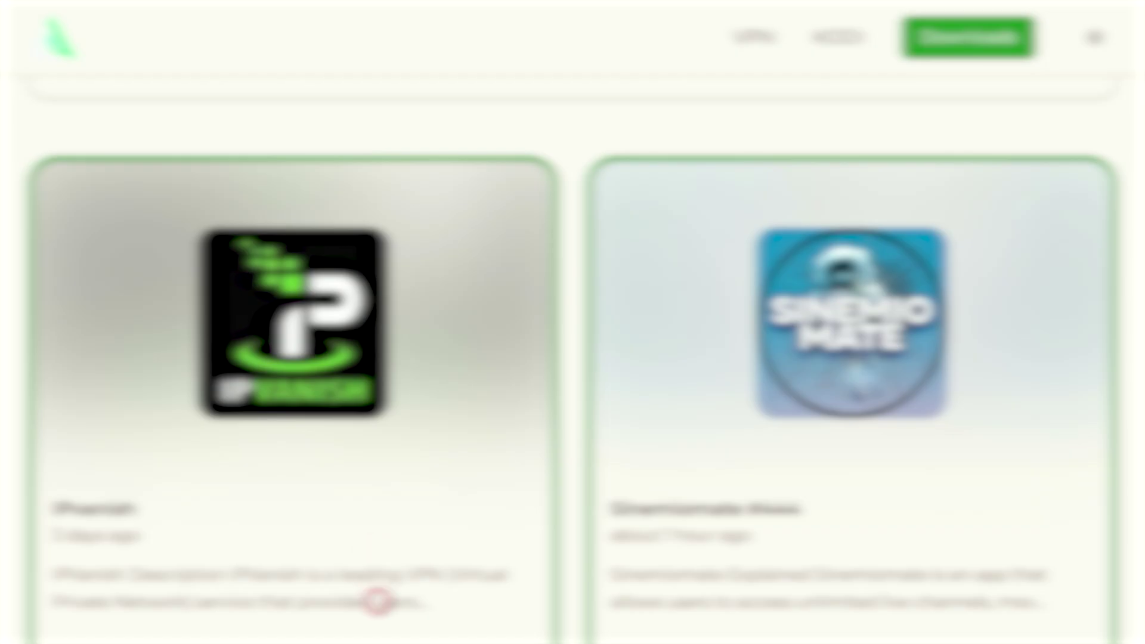
scroll(378, 620, down, 1)
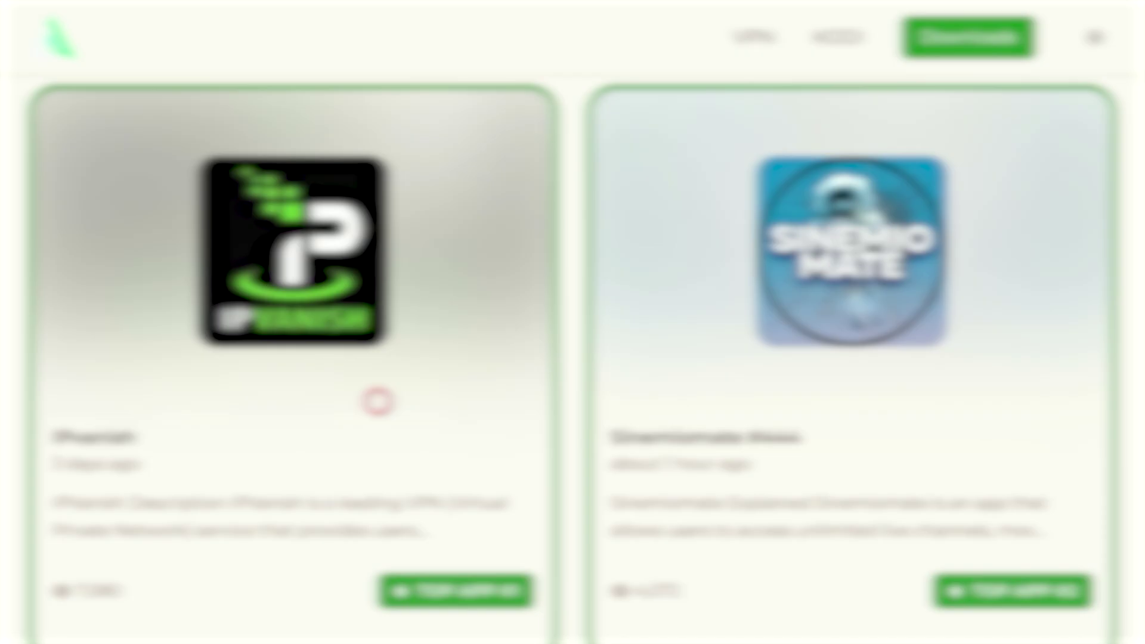
Step: Open the IPVanish app page from its card and look through its description
click(378, 401)
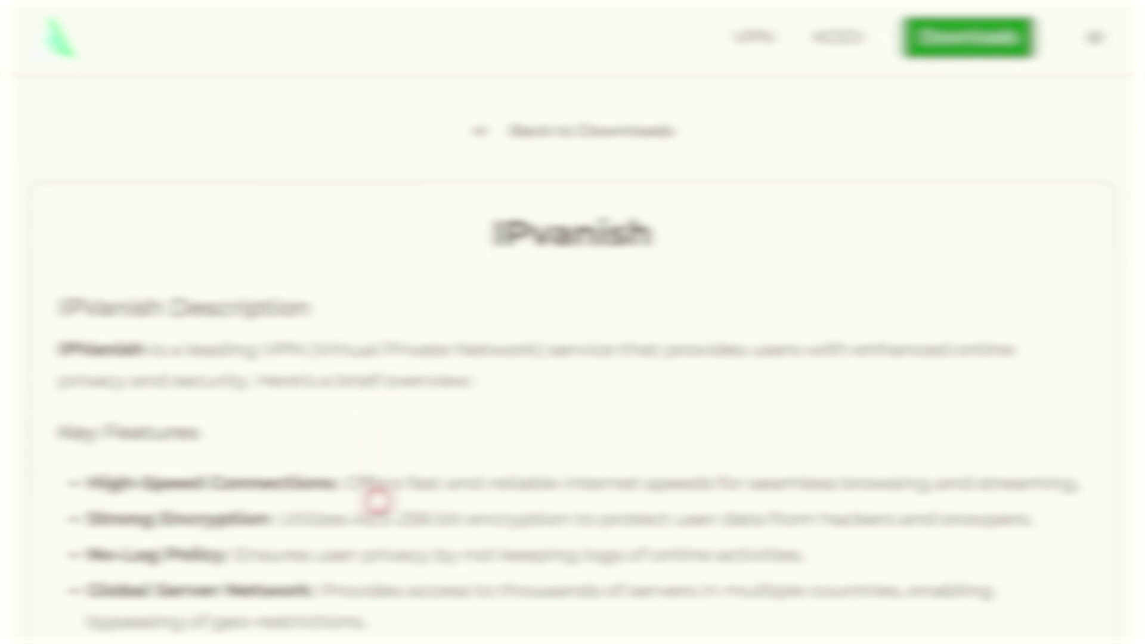
scroll(378, 596, down, 15)
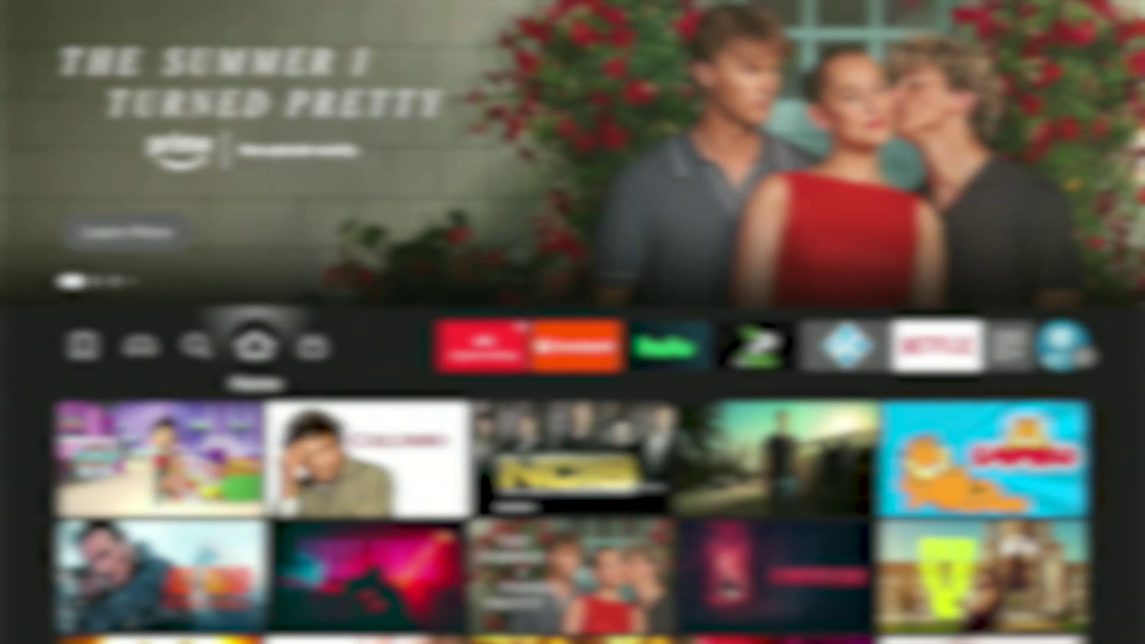
Step: Return to the Fire TV home screen and open the text search in the Find section
key(Left)
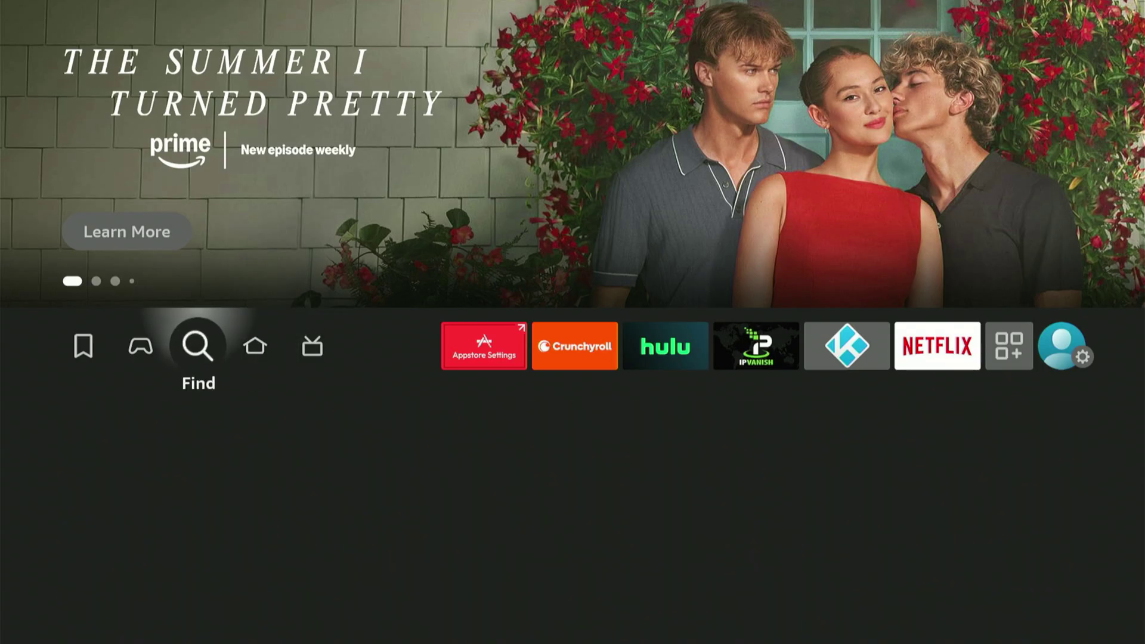
key(Down)
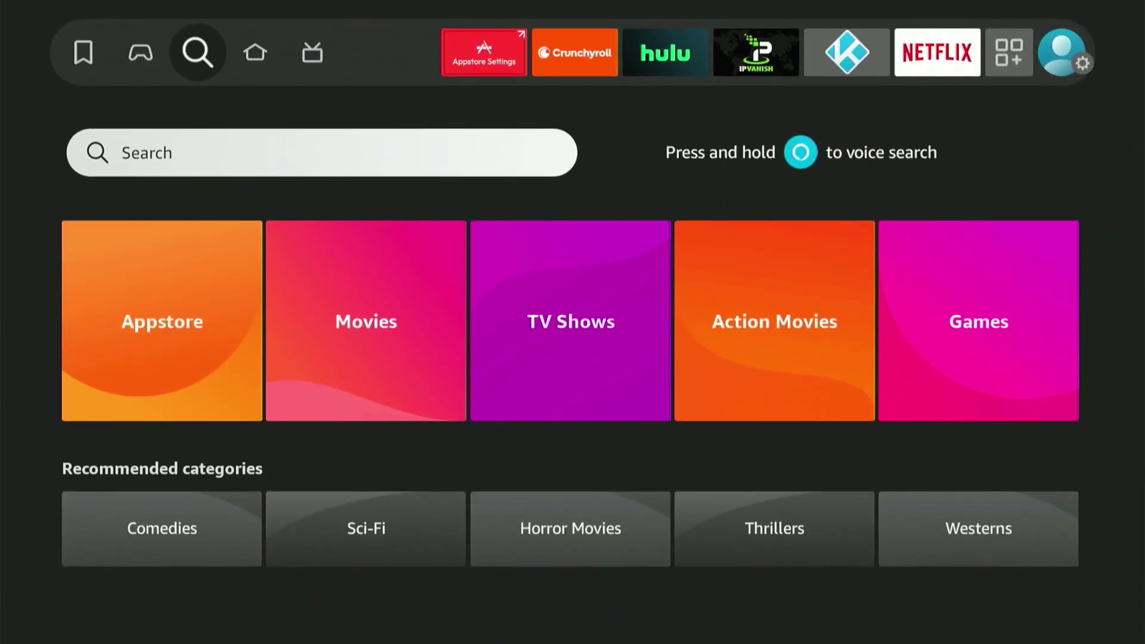
key(Return)
Step: Enter Ipv as the search text
key(Right)
key(Right)
key(Right)
key(Right)
key(Right)
key(Right)
key(Right)
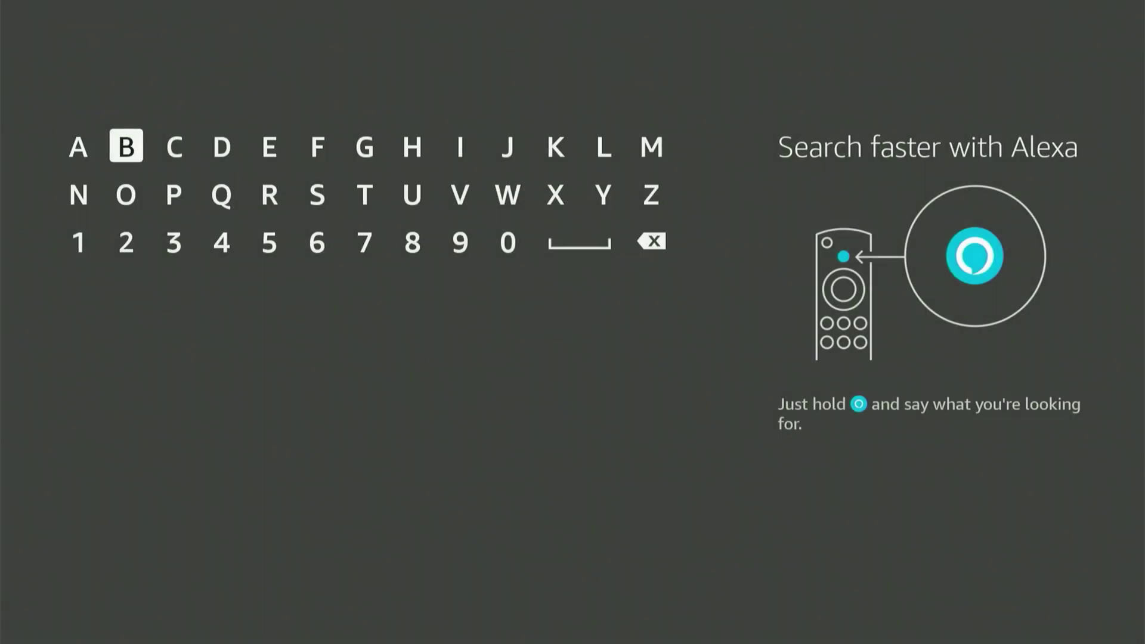
key(Right)
key(Return)
key(Down)
key(Left)
key(Left)
key(Left)
key(Left)
key(Left)
key(Left)
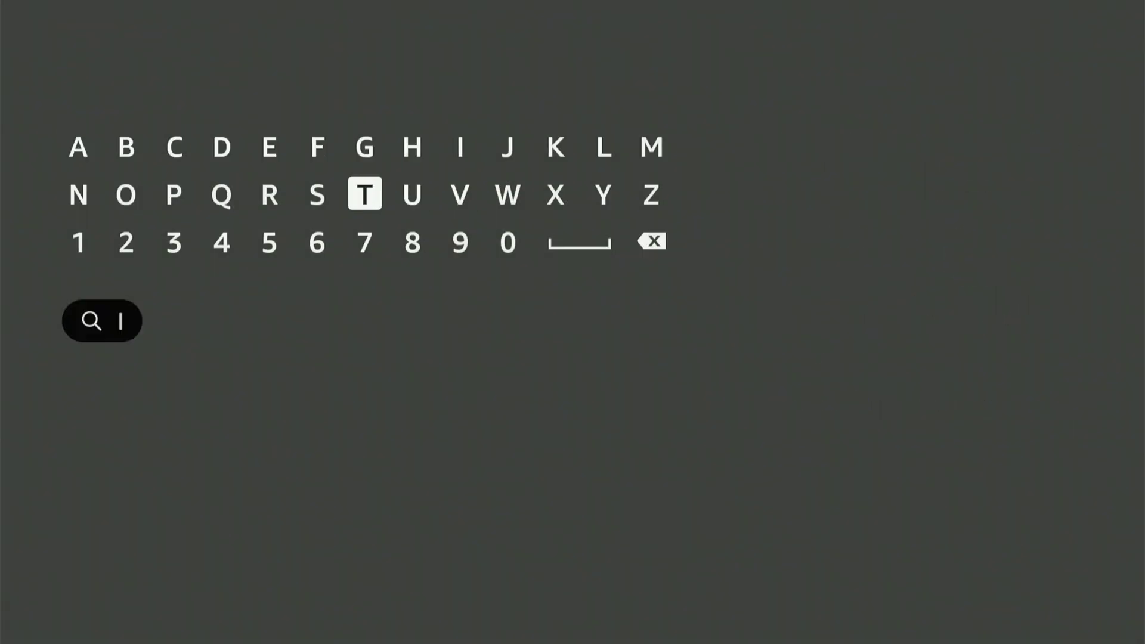
key(Return)
key(Right)
key(Right)
key(Right)
key(Right)
key(Right)
key(Right)
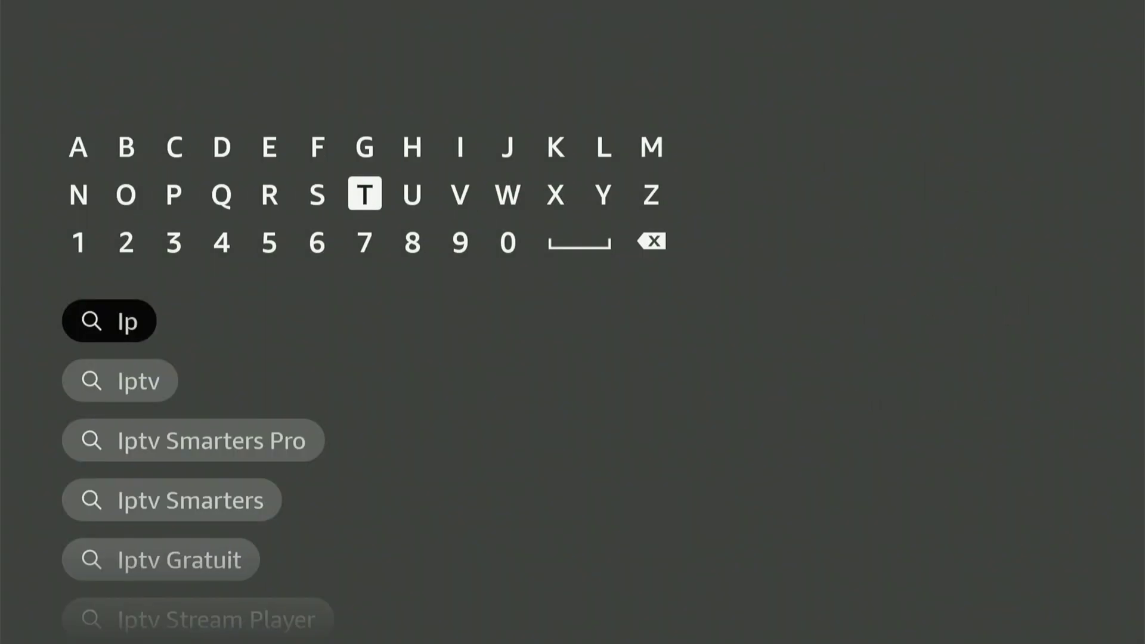
key(Return)
Step: Run the search with the suggested Ipvanish term
key(Left)
key(Left)
key(Left)
key(Left)
key(Down)
key(Down)
key(Down)
key(Down)
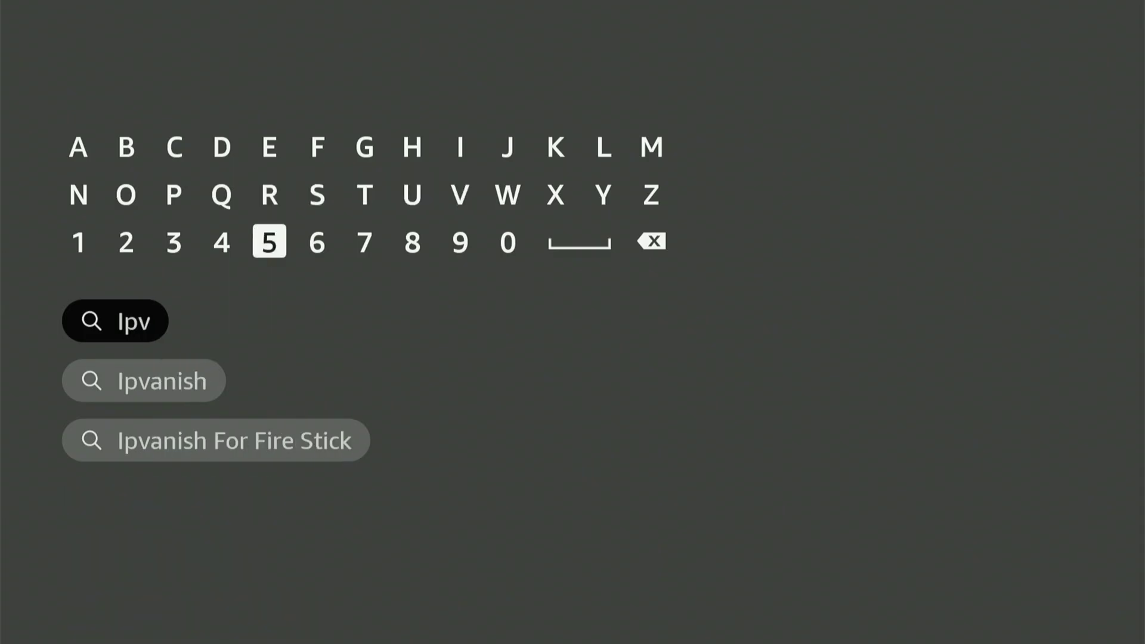
key(Return)
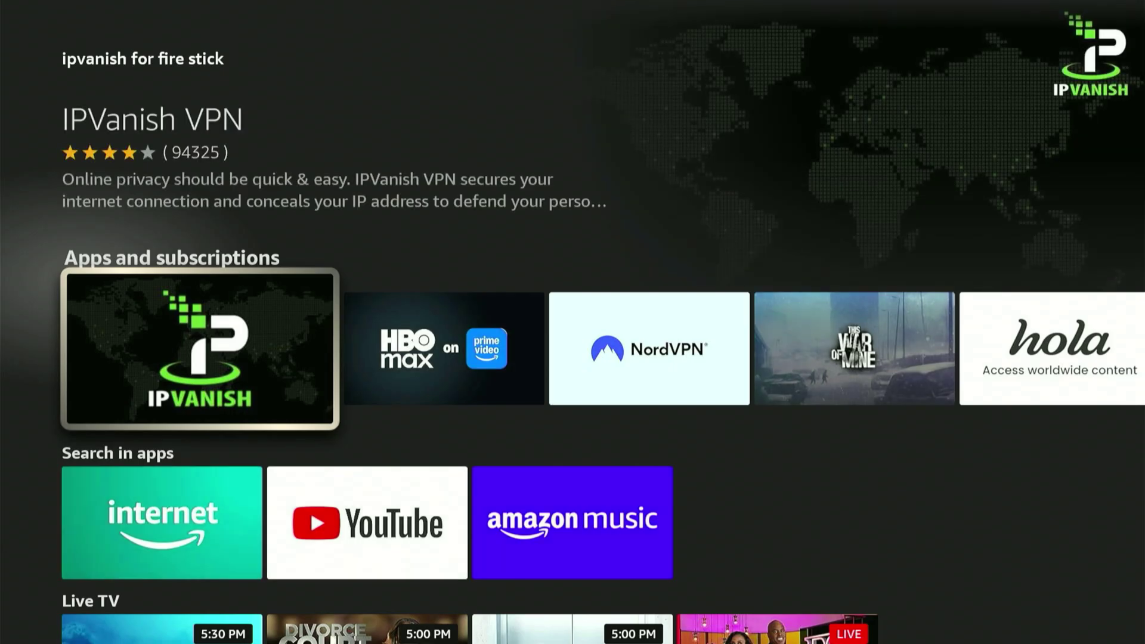
Step: Install IPVanish VPN from the search results and open the app
key(Return)
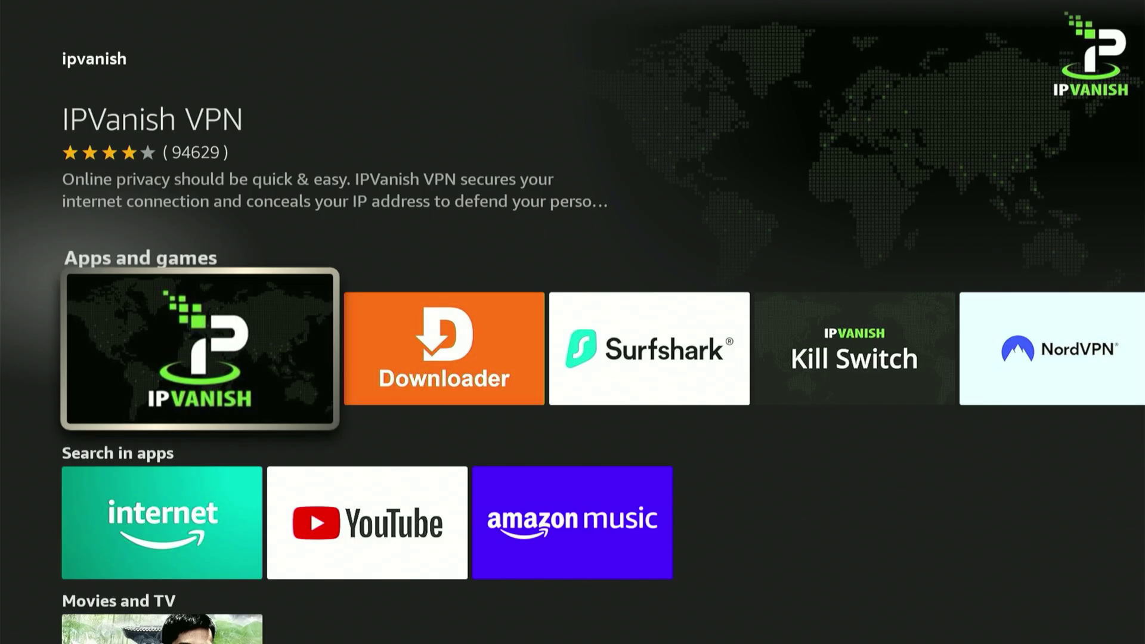
key(Return)
key(Return)
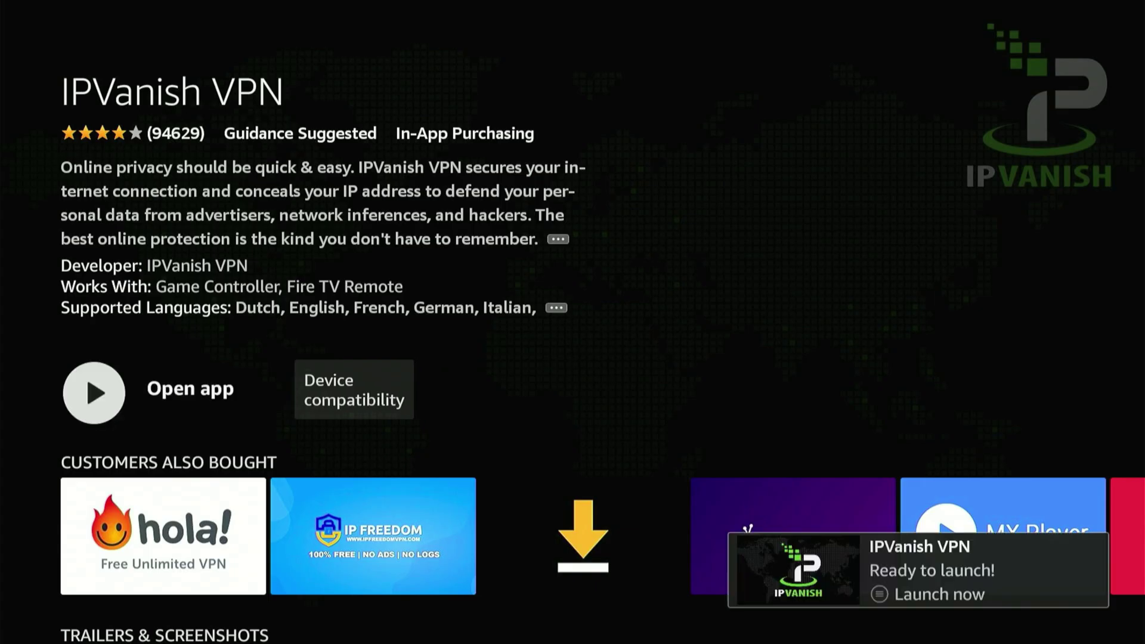
key(Return)
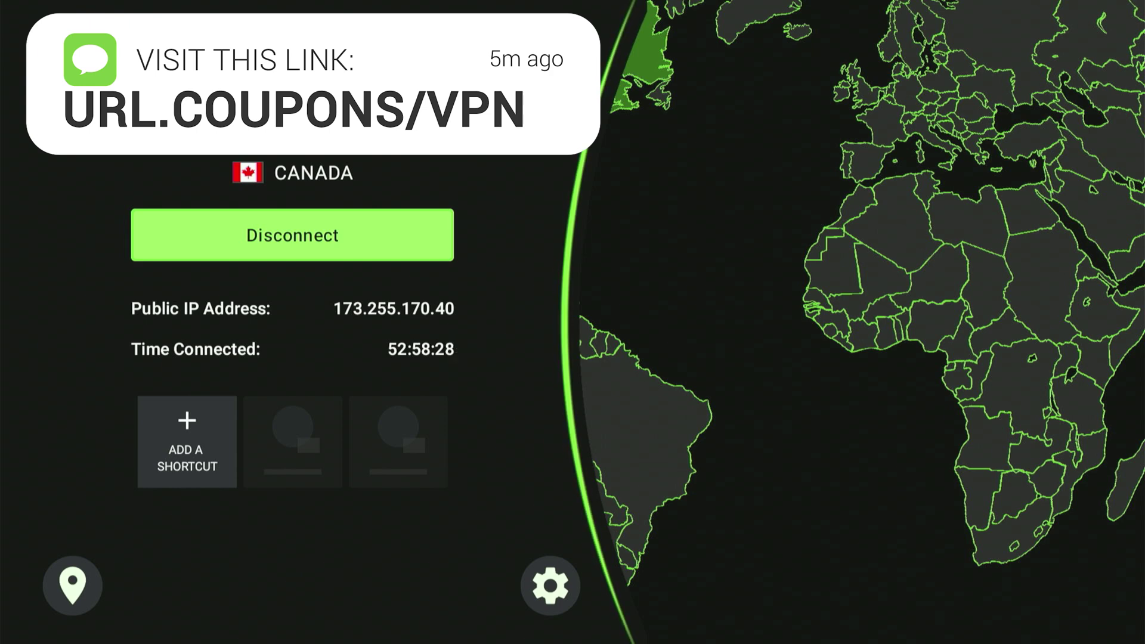
Step: Open the IPVanish settings and switch Connect on Android Startup off and back on
key(Down)
key(Down)
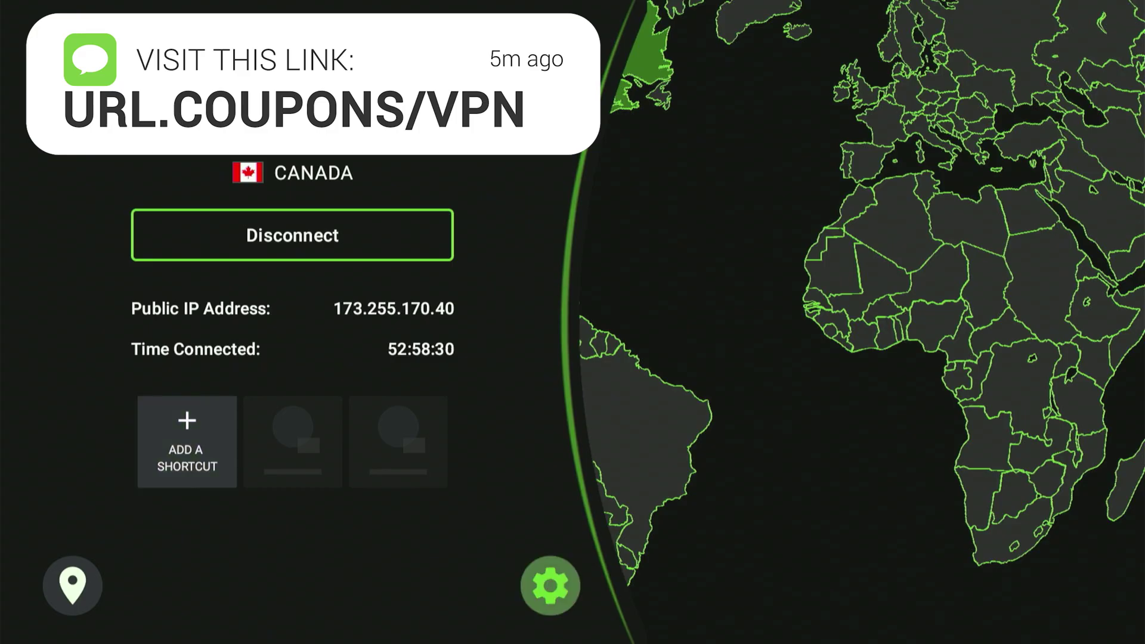
key(Return)
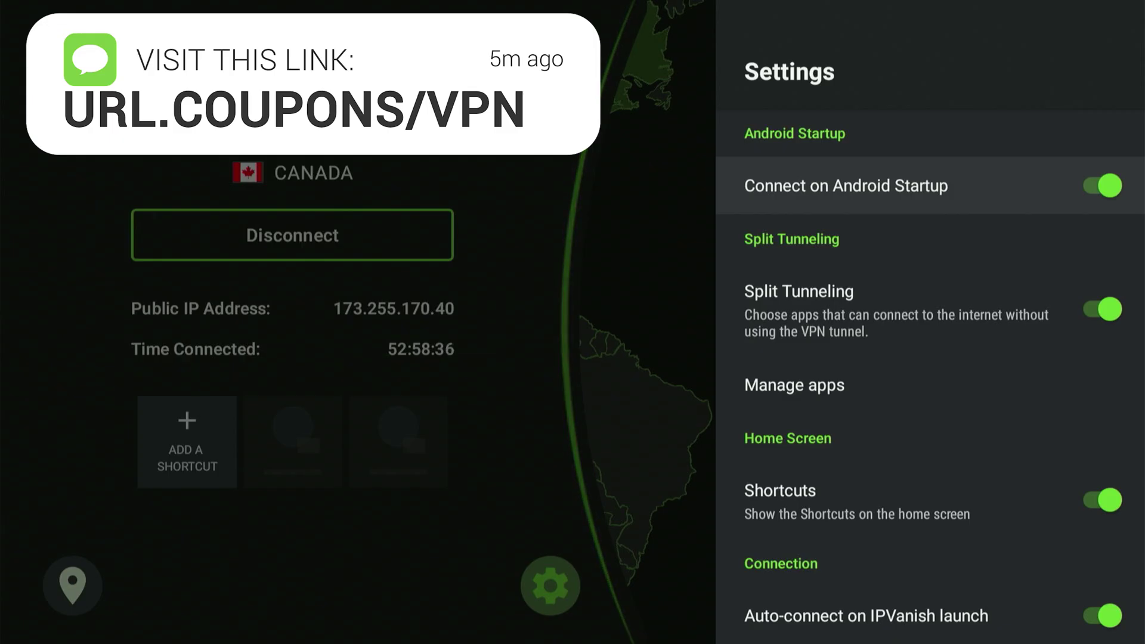
key(Return)
key(Return)
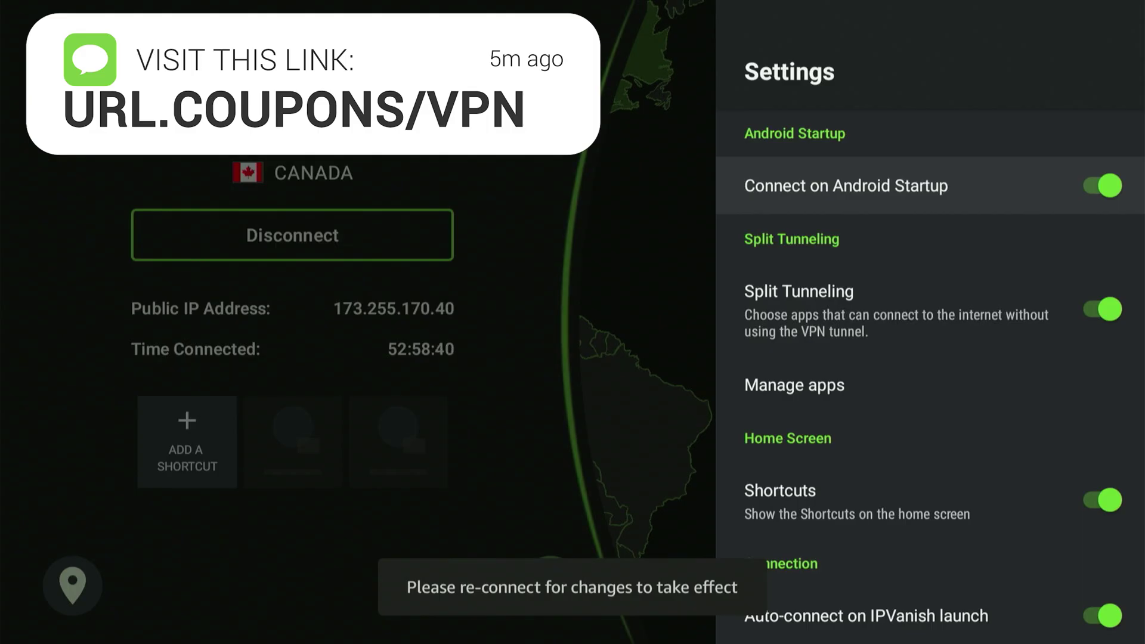
Step: Switch Auto-connect on IPVanish launch off and back on, and return to the start of the settings list
key(Down)
key(Down)
key(Down)
key(Down)
key(Return)
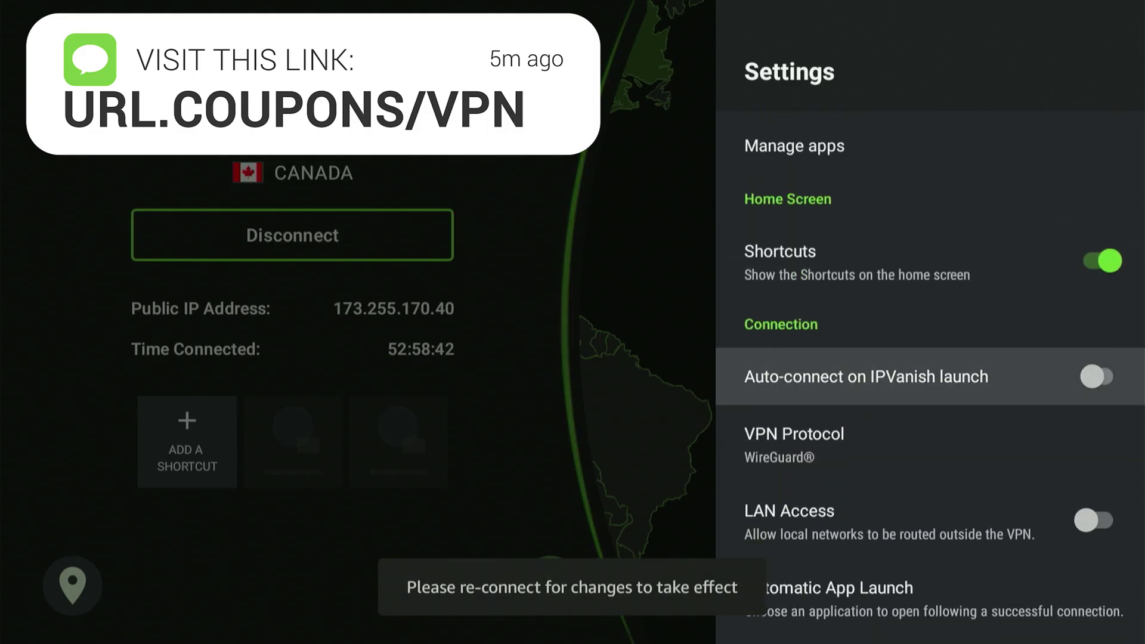
key(Return)
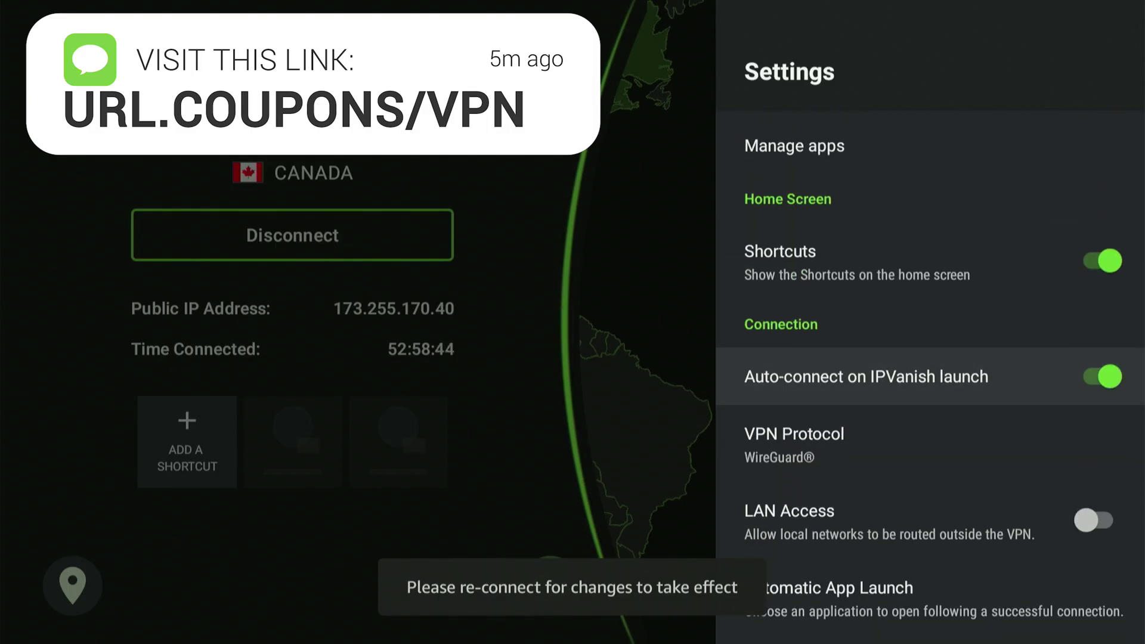
key(Up)
key(Up)
key(Up)
key(Up)
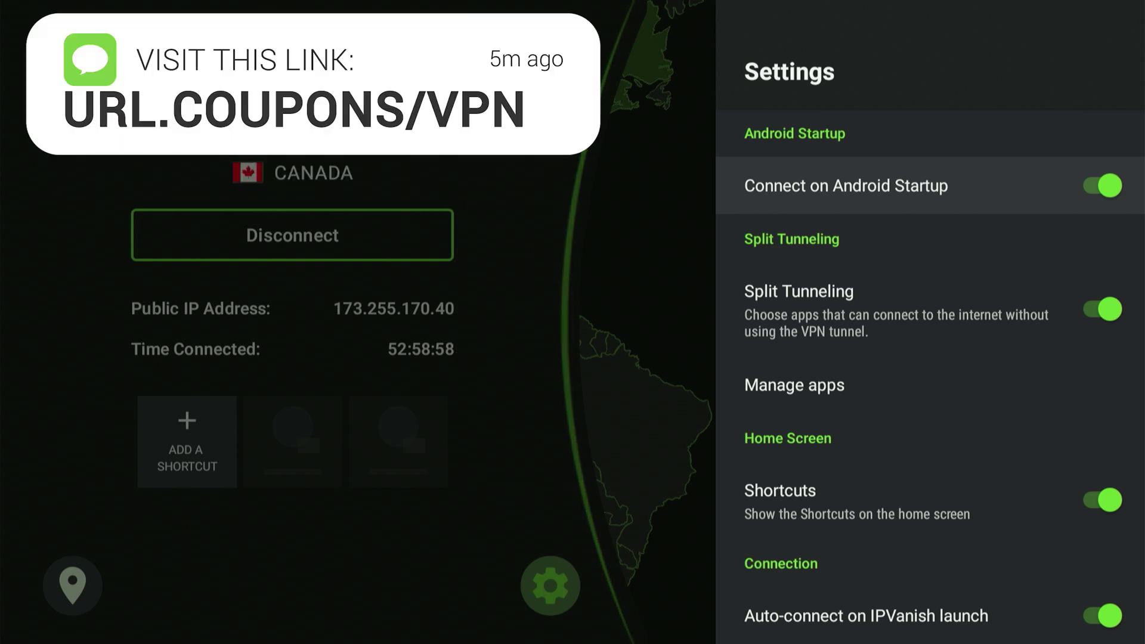
Step: Leave IPVanish for the Fire TV home screen and open the full list of apps and channels
key(Home)
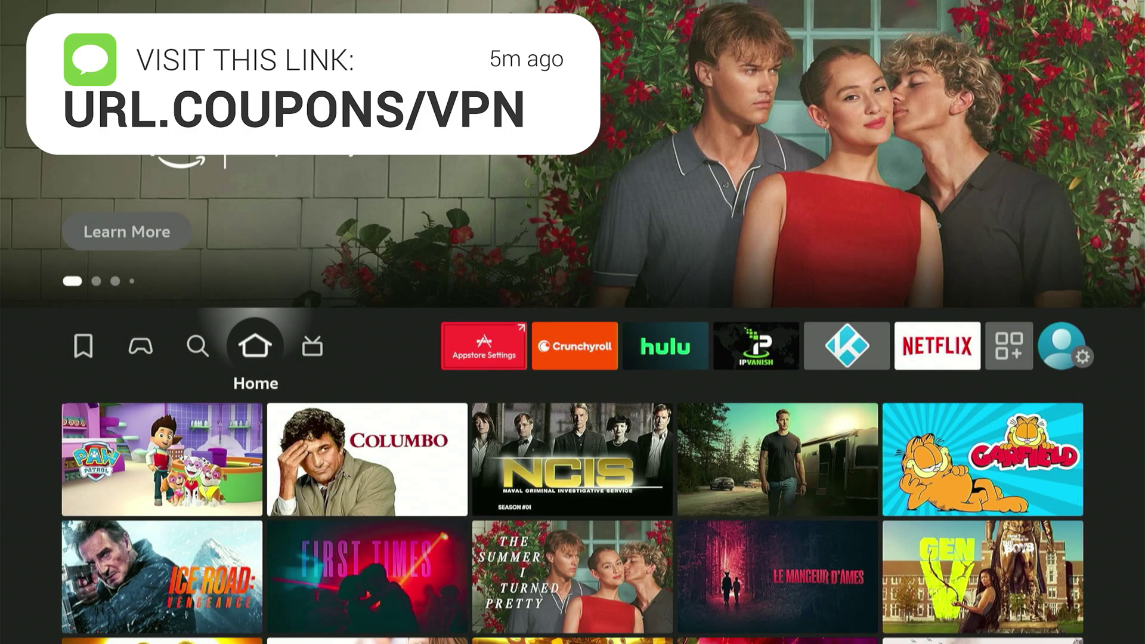
key(Right)
key(Right)
key(Right)
key(Right)
key(Right)
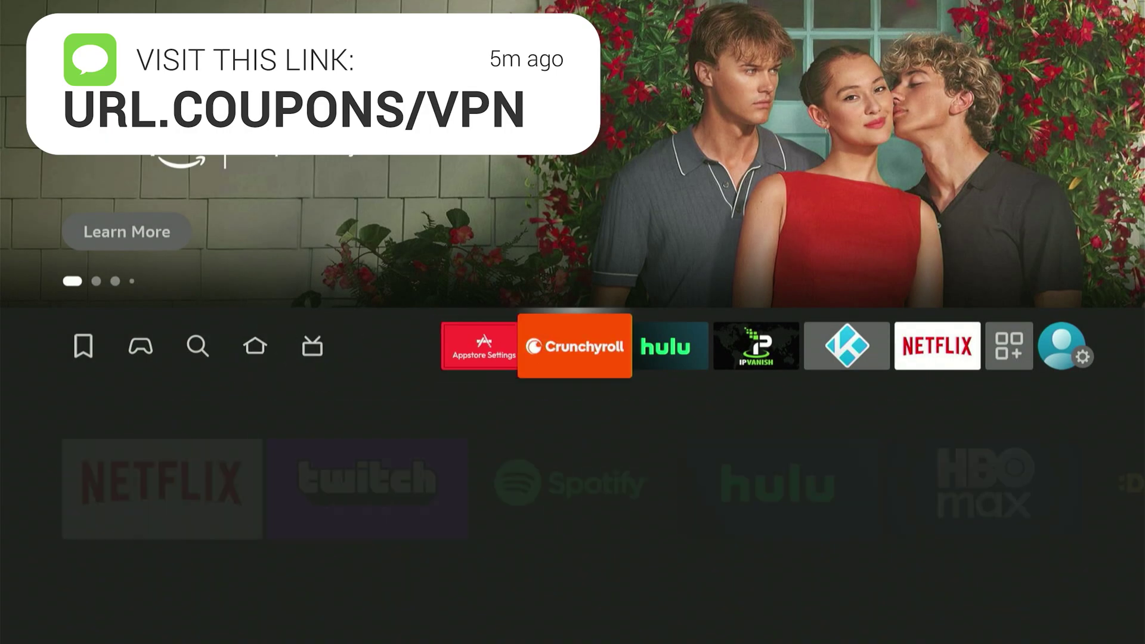
key(Right)
key(Right)
key(Right)
key(Return)
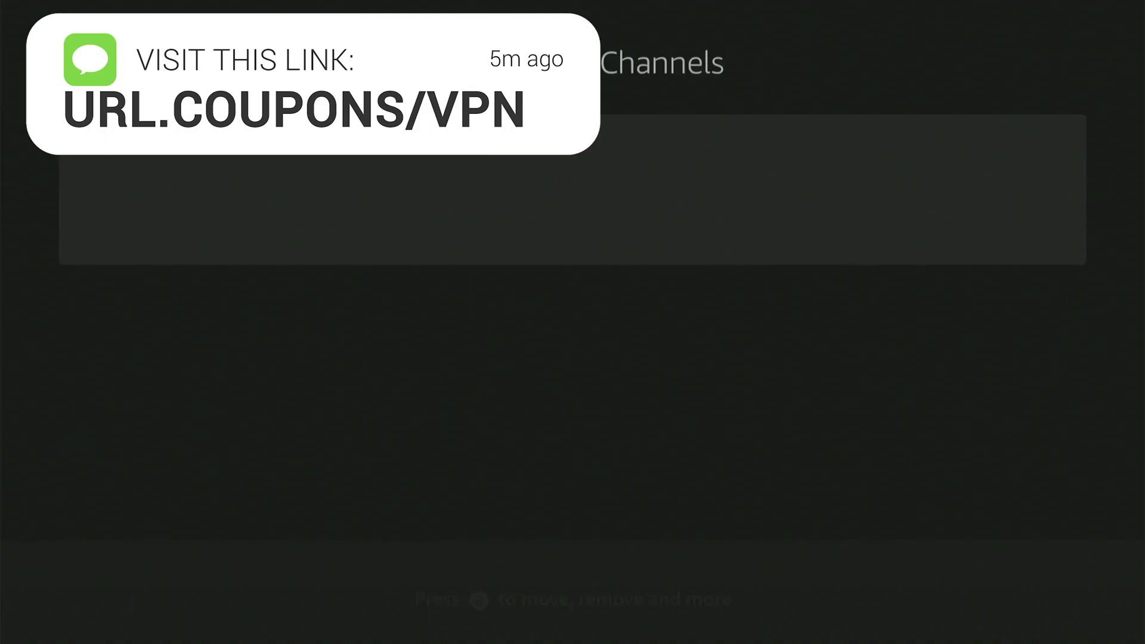
Step: Open Downloader from the full list of apps and channels
key(Down)
key(Down)
key(Down)
key(Down)
key(Down)
key(Right)
key(Right)
key(Right)
key(Right)
key(Right)
key(Return)
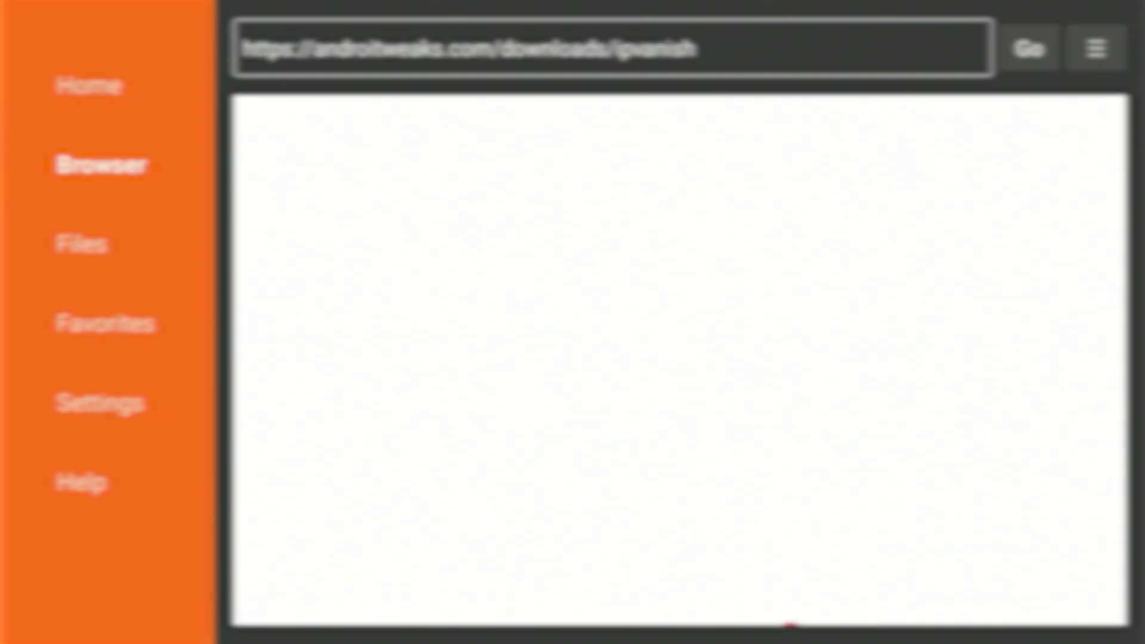
Step: Switch the browser to Fullscreen Mode and go to the Download Files section of the IPVanish page
key(Menu)
key(Down)
key(Down)
key(Return)
key(Down)
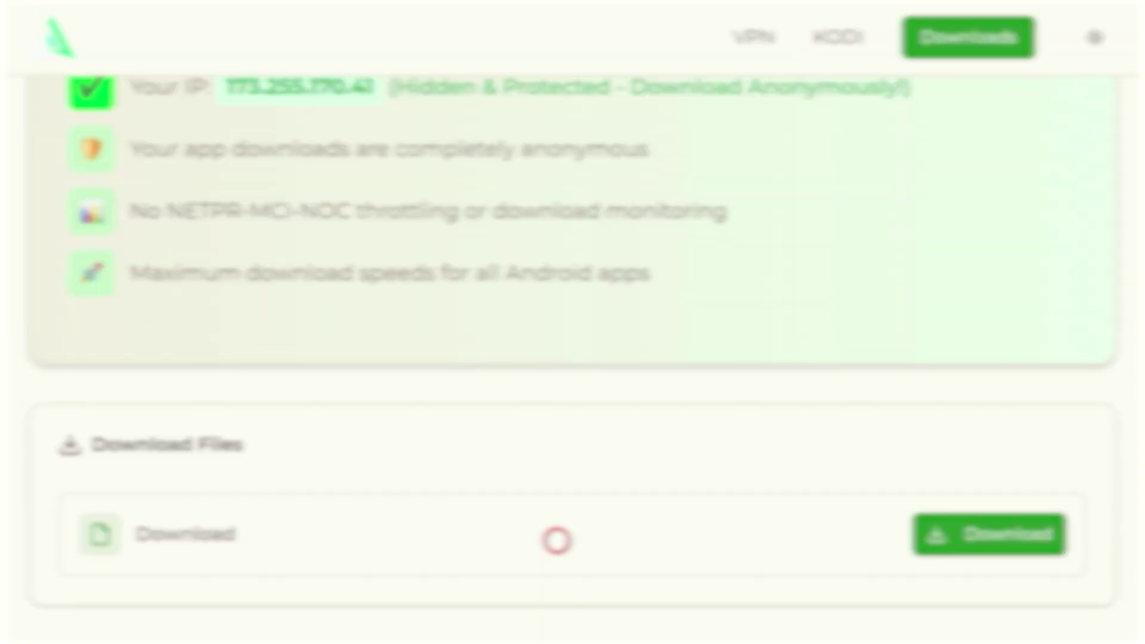
click(556, 540)
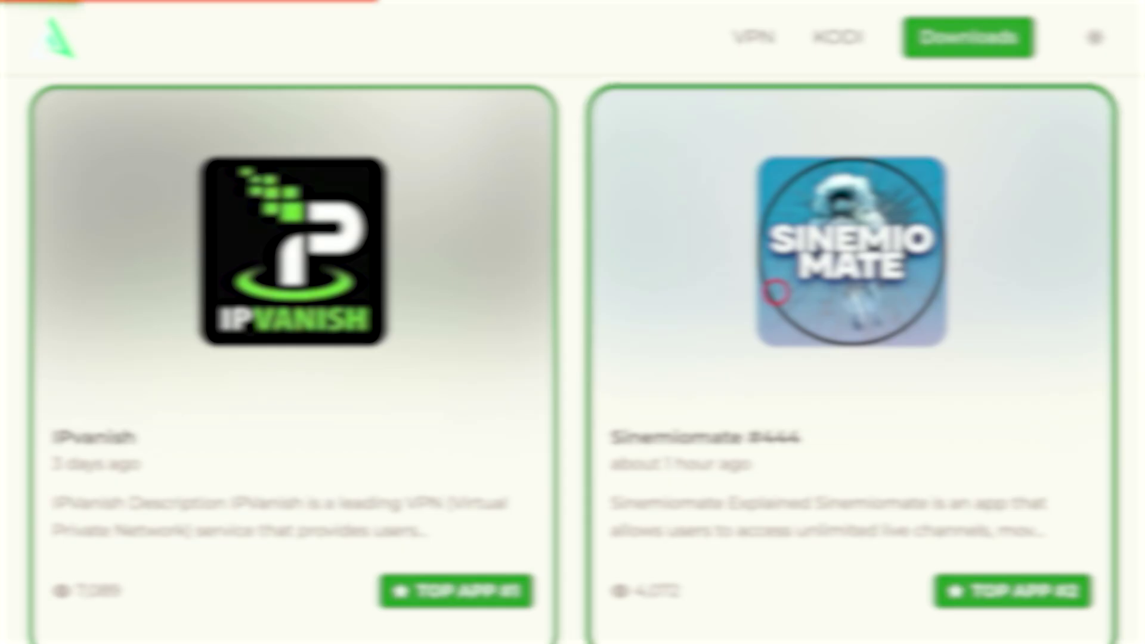
Step: Open the Sinemiomate #444 page from the downloads list and download its APK file
click(776, 292)
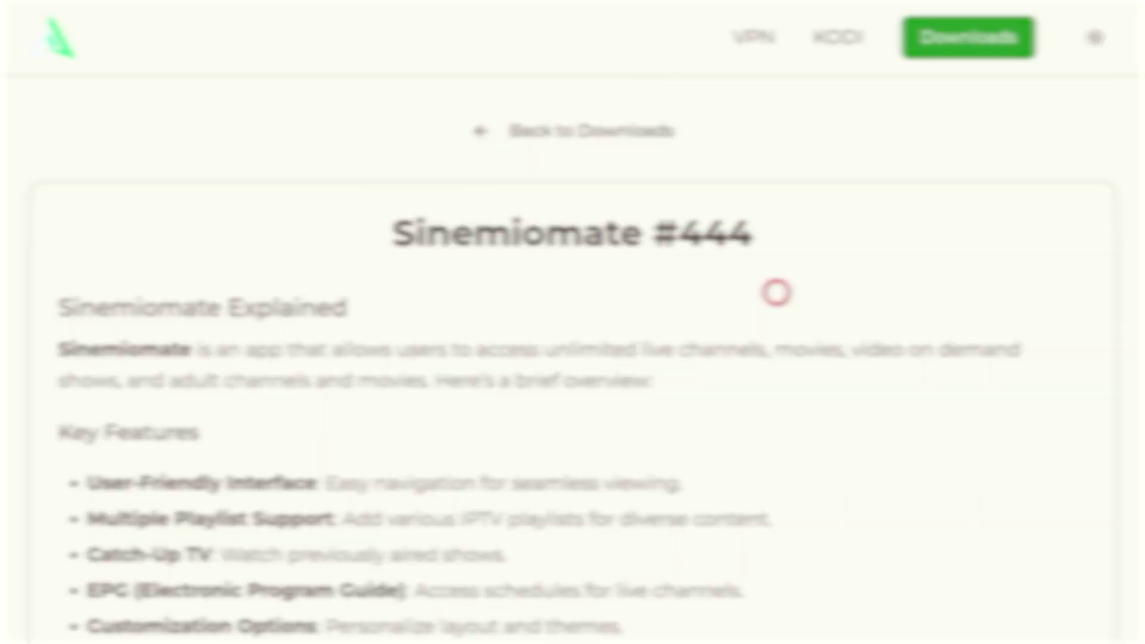
scroll(775, 591, down, 15)
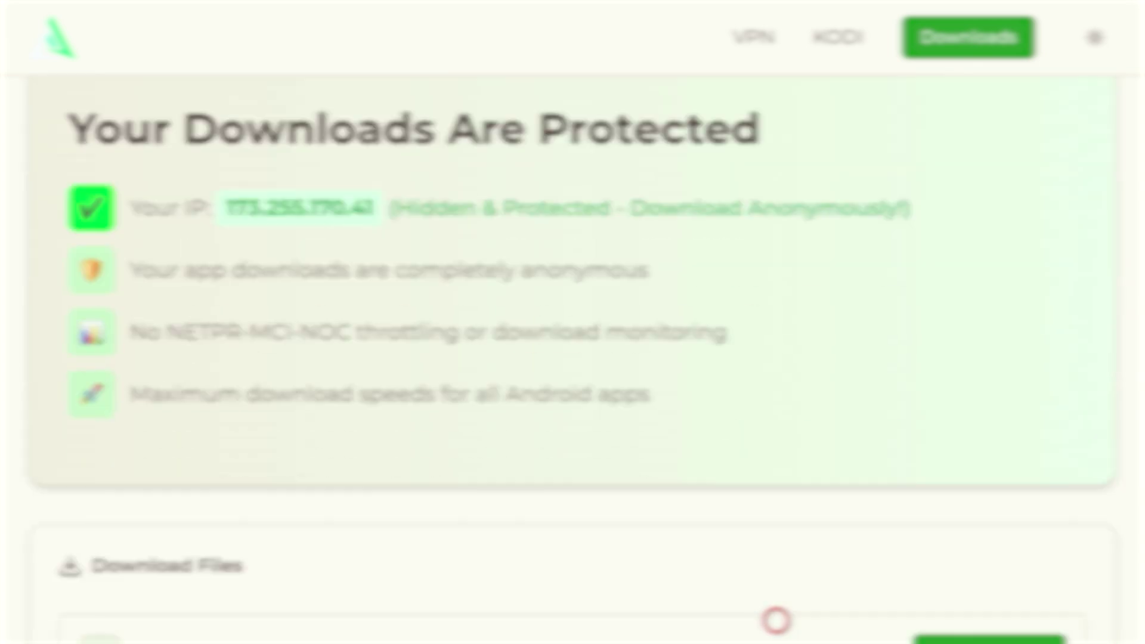
scroll(776, 621, down, 2)
click(1006, 510)
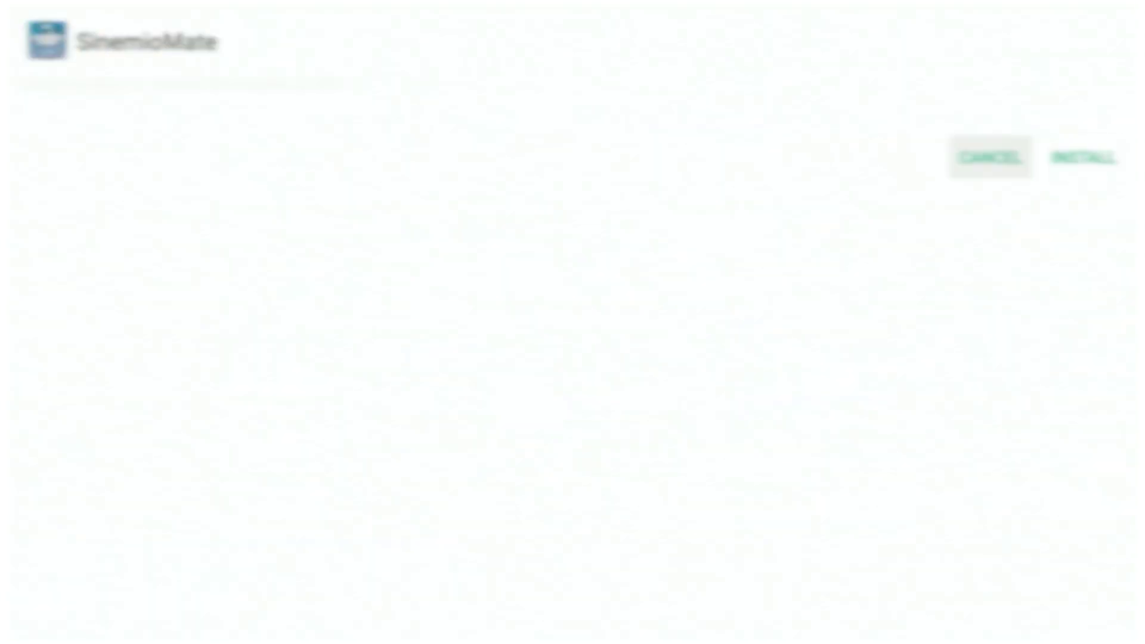
Step: Install SinemioMate and close the installer without opening the app
key(Right)
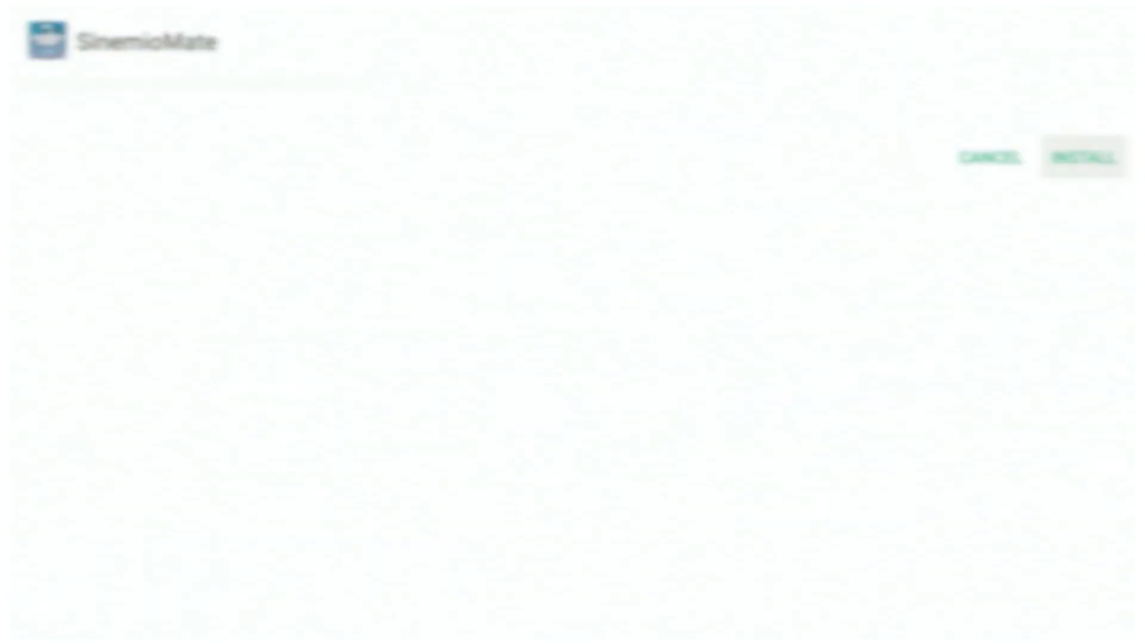
key(Return)
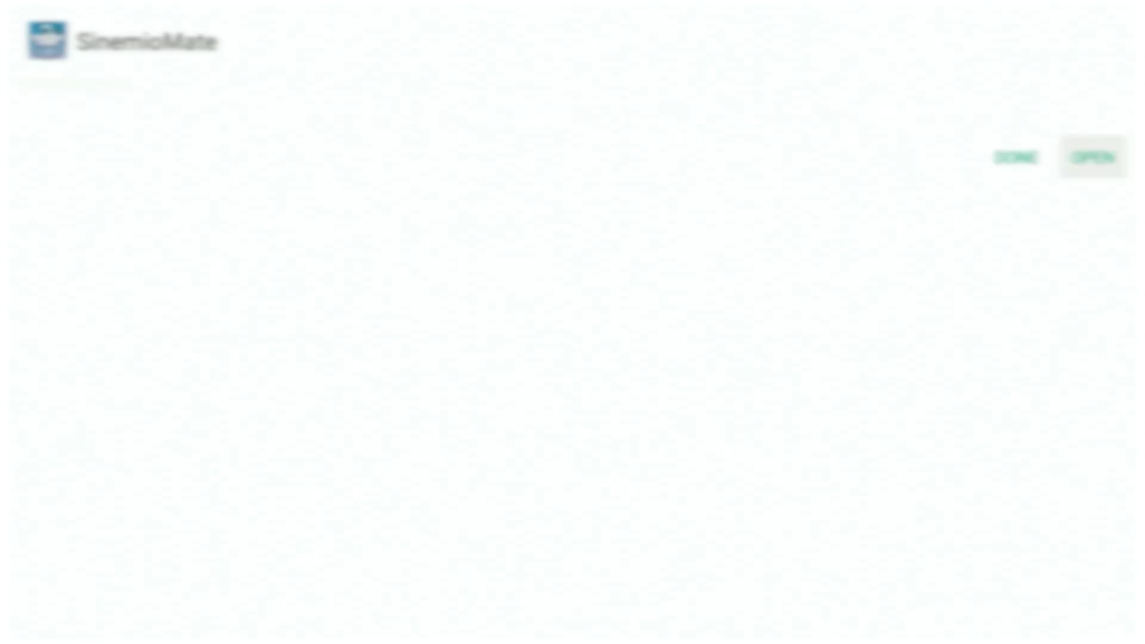
key(Left)
key(Return)
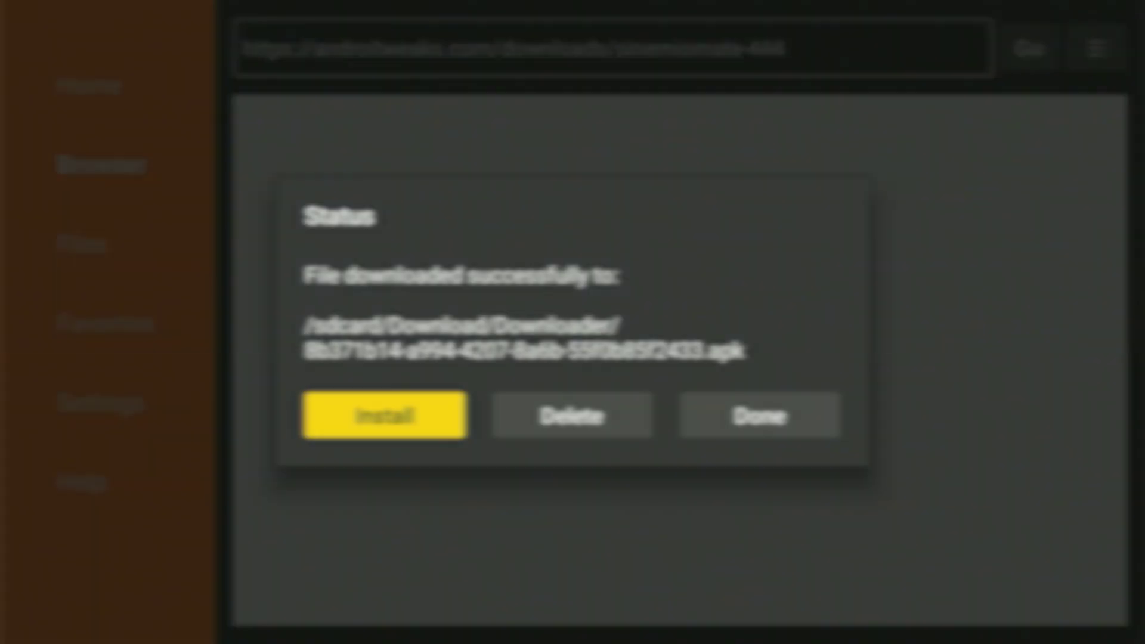
Step: Delete the downloaded SinemioMate APK file from the device and confirm the deletion
key(Right)
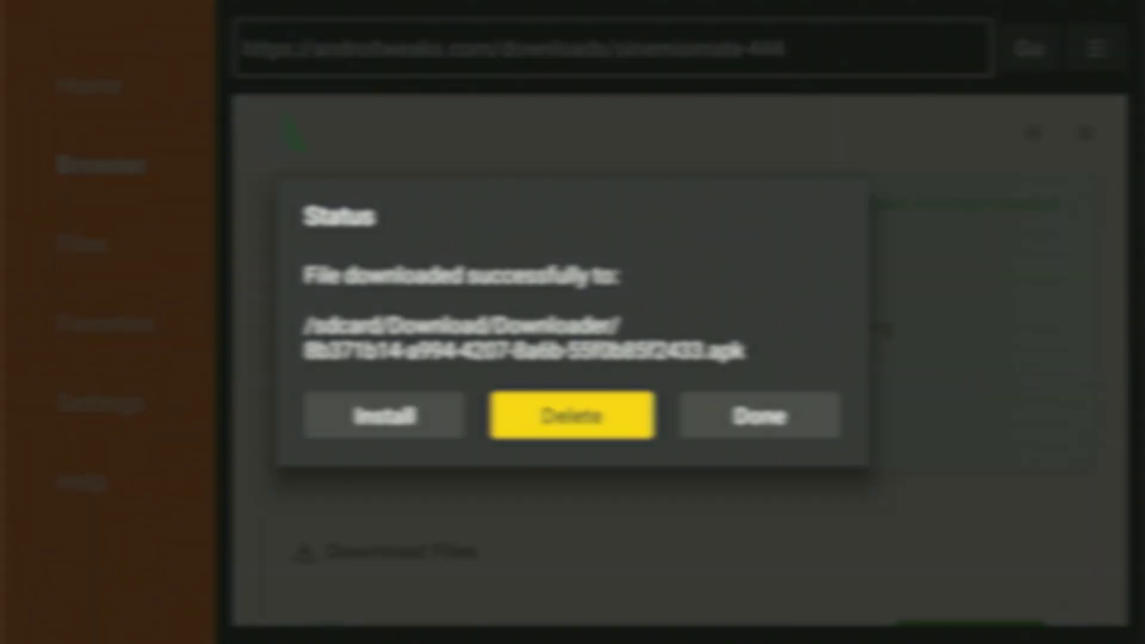
key(Return)
key(Left)
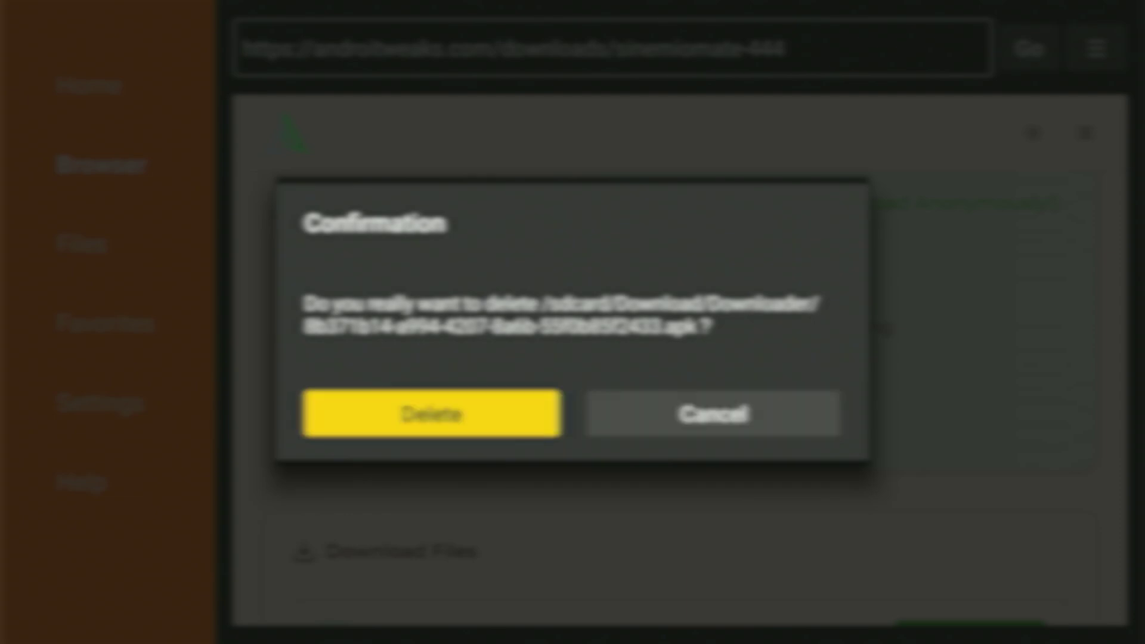
key(Return)
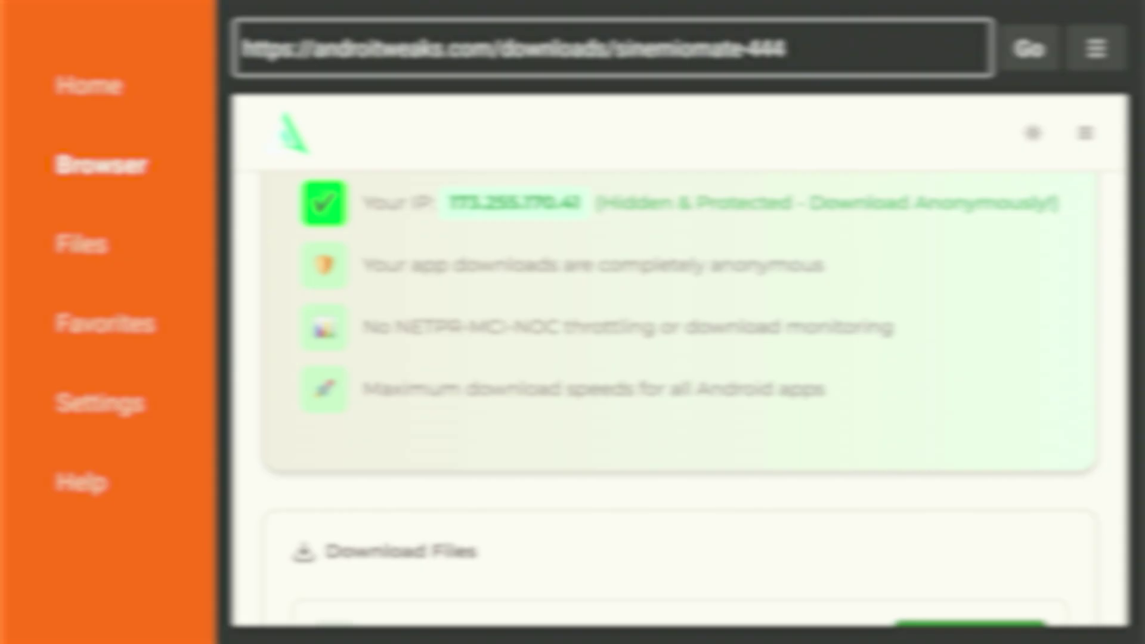
Step: Switch the browser back to Fullscreen Mode for the Sinemiomate #444 page
key(Menu)
key(Down)
key(Down)
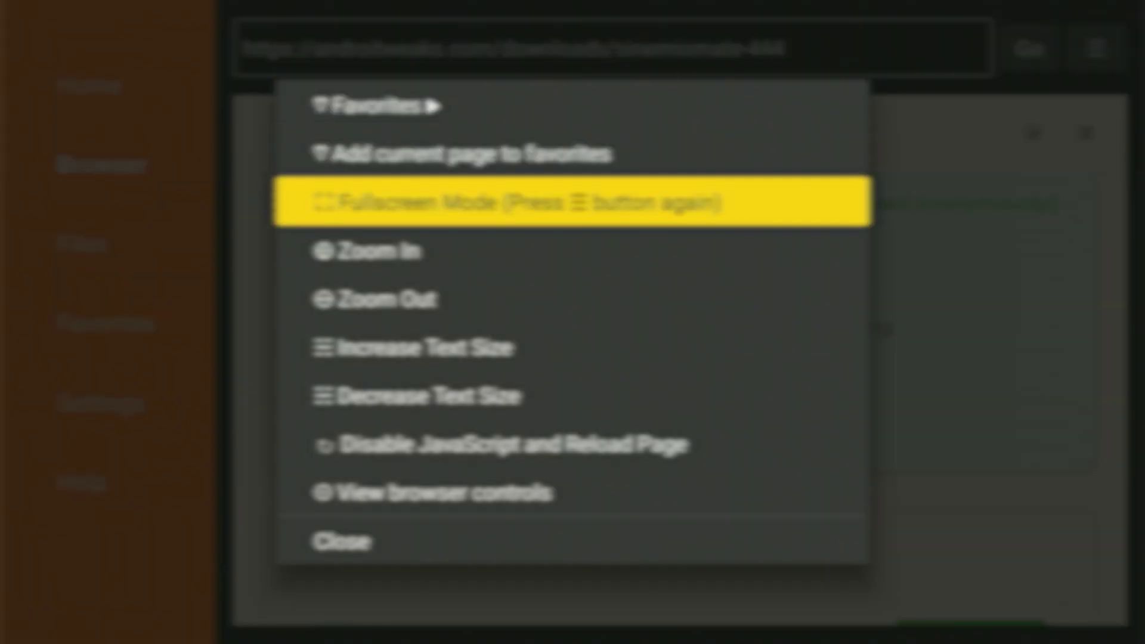
key(Return)
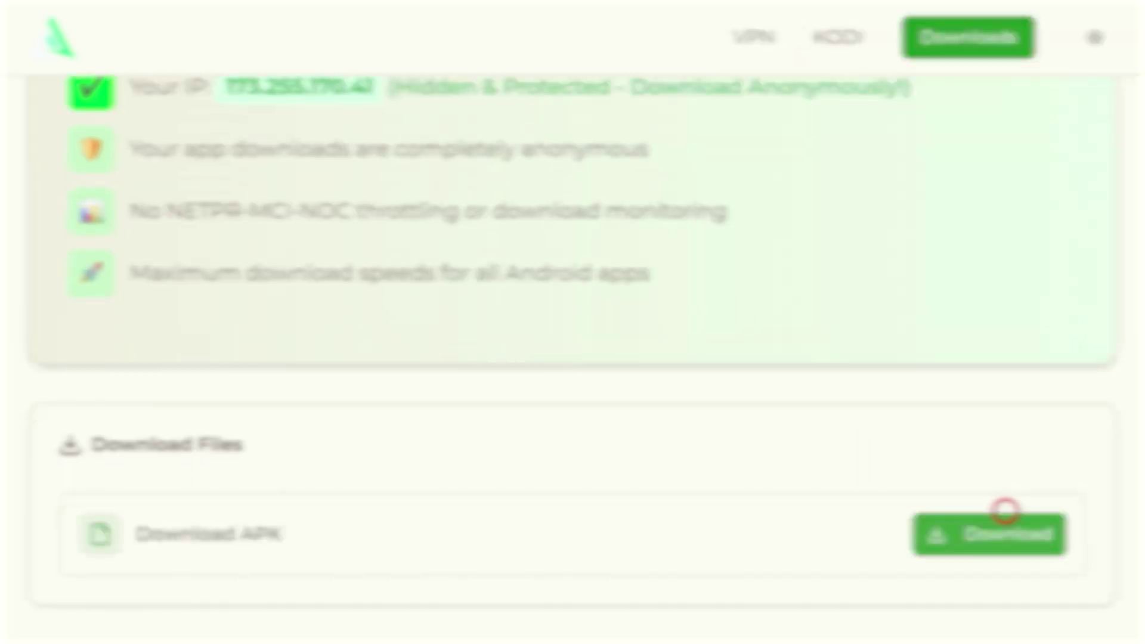
Step: Go back to the downloads list and open the Sports Fire 2.0.4 9578 page
key(Escape)
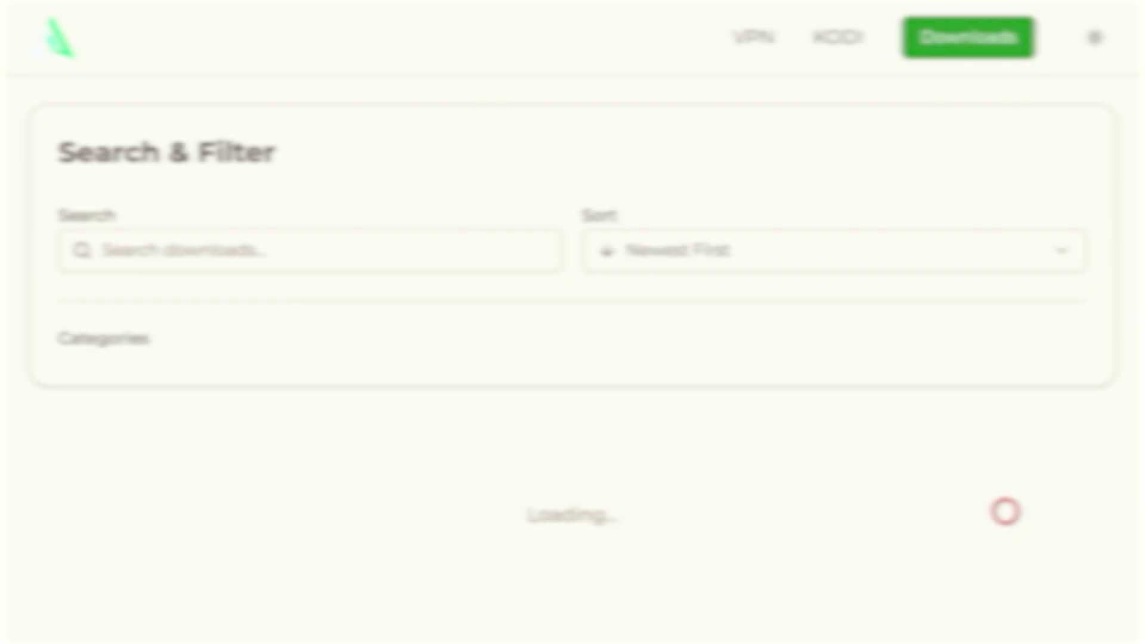
scroll(1006, 619, down, 7)
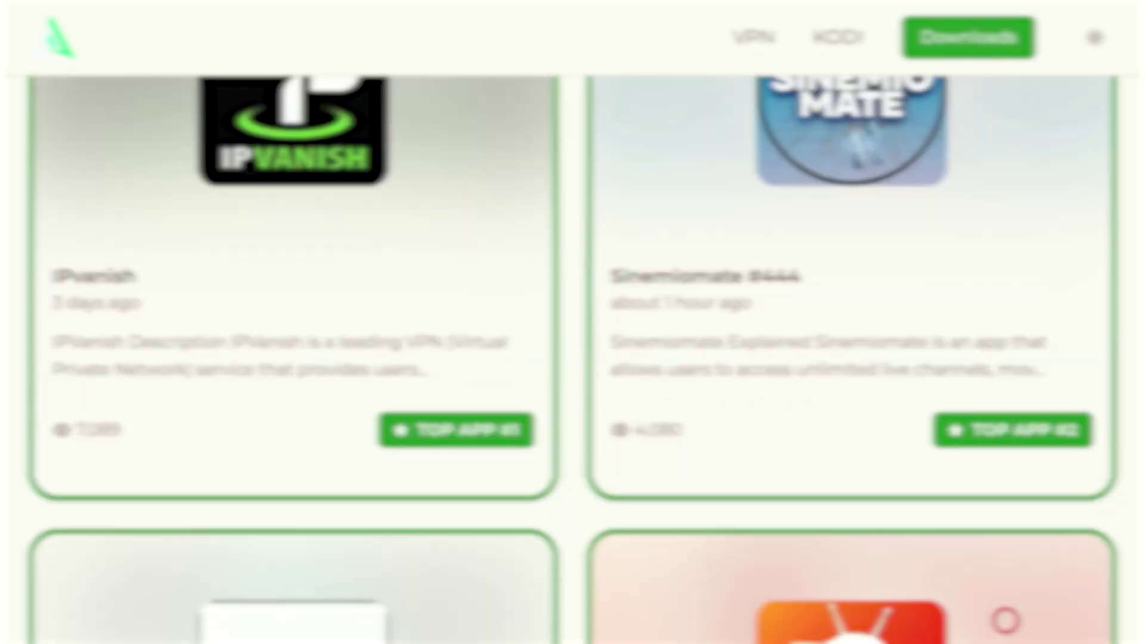
scroll(1006, 620, down, 5)
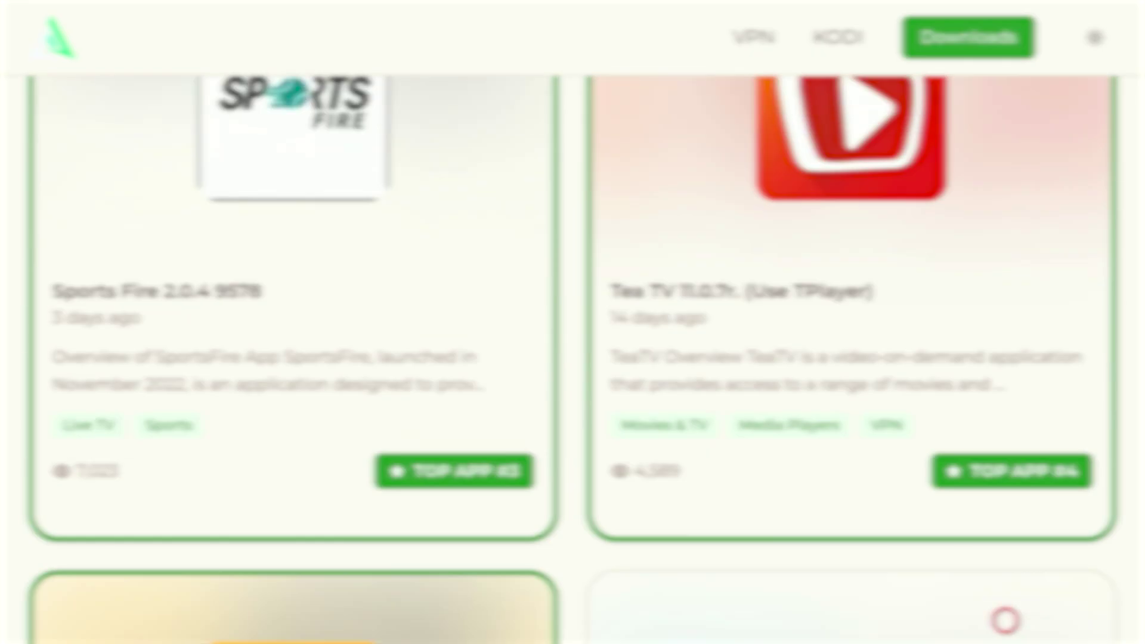
scroll(1005, 104, up, 1)
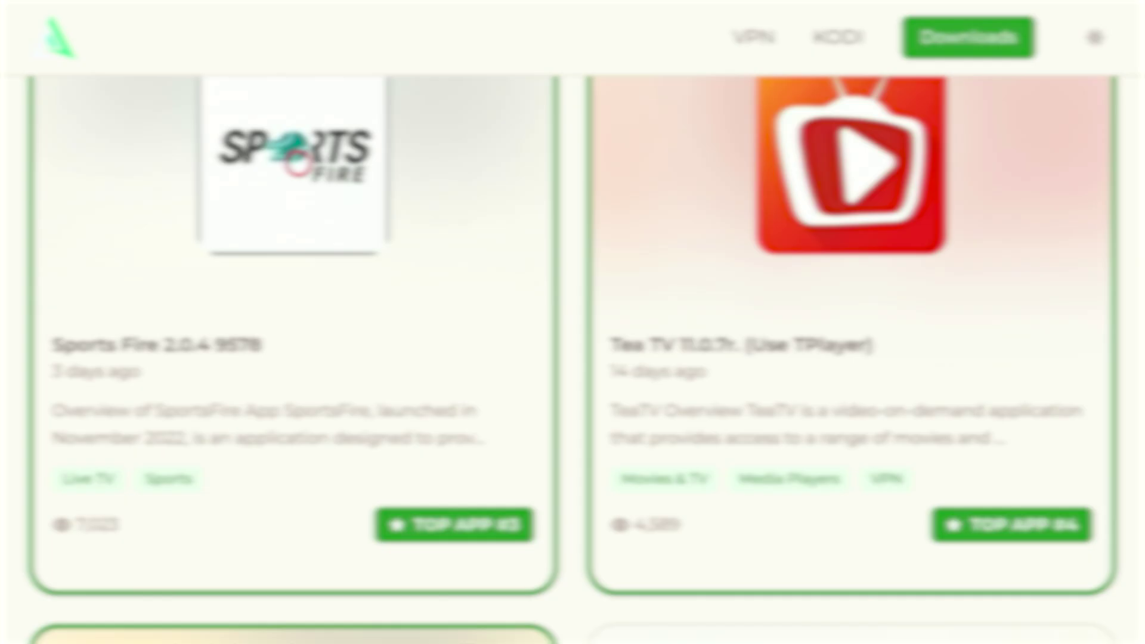
click(299, 161)
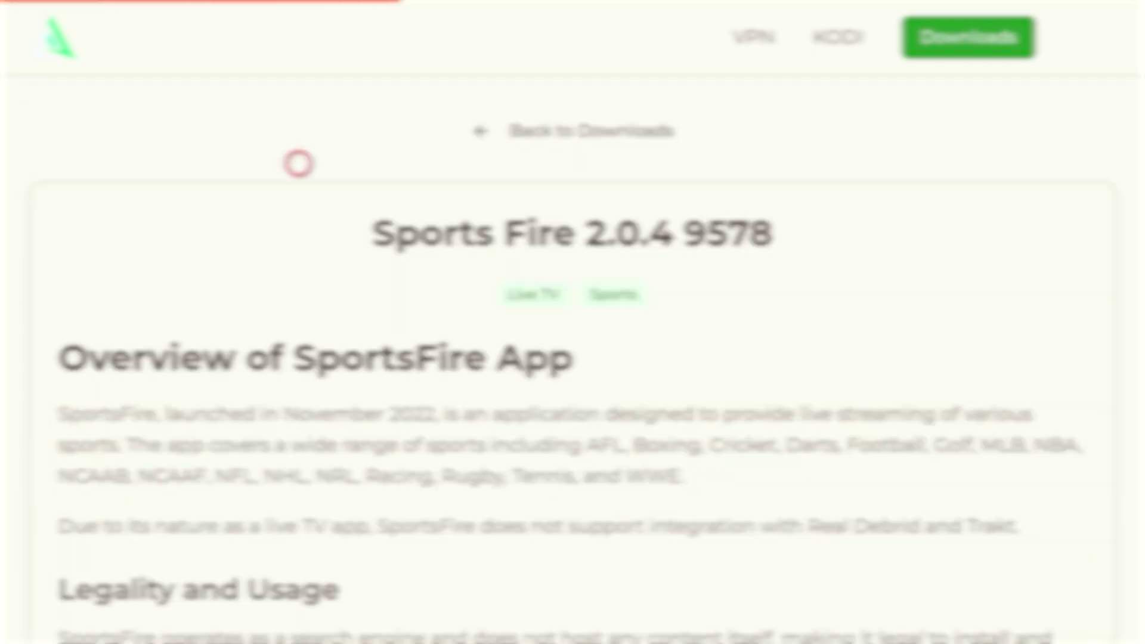
Step: Download the Sports Fire file from the Download Files section of its page
scroll(298, 619, down, 9)
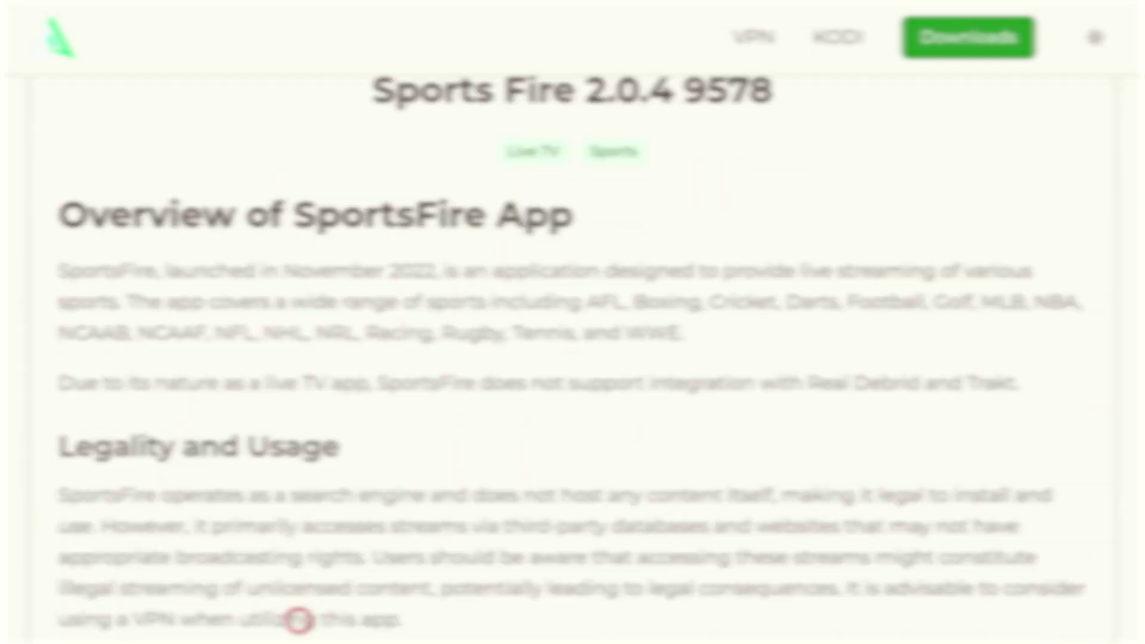
scroll(298, 621, down, 8)
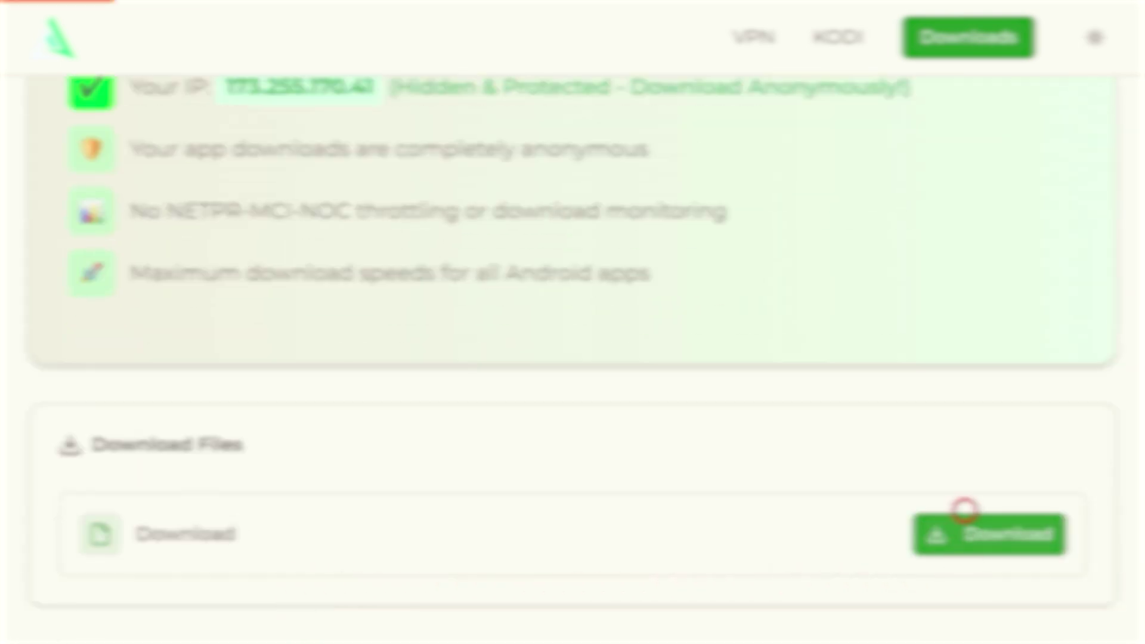
click(965, 512)
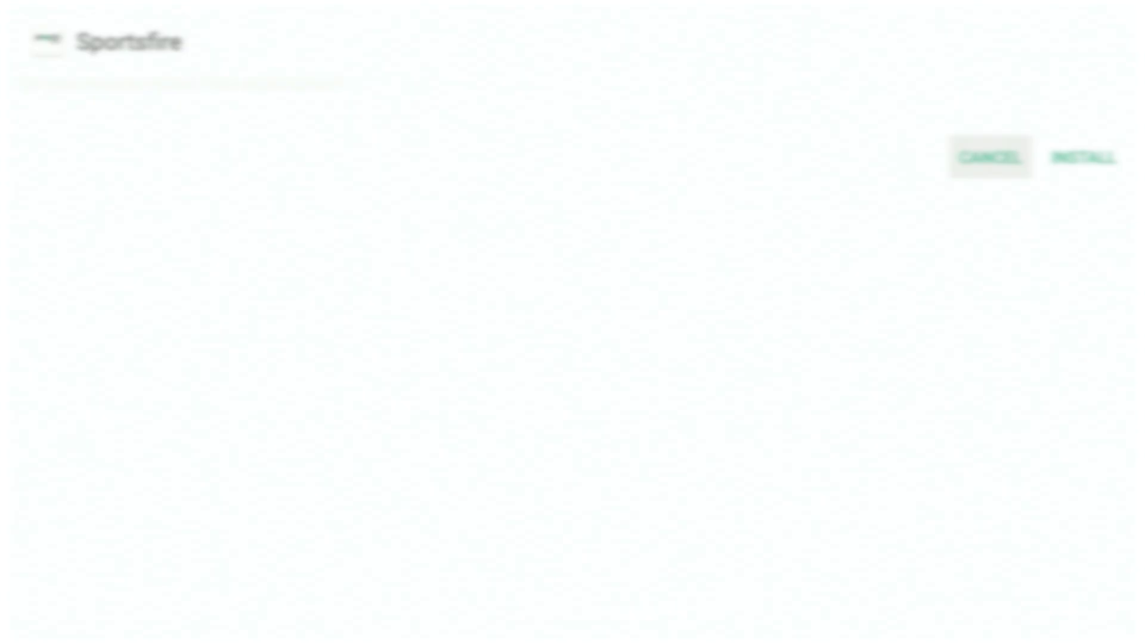
Step: Install Sportsfire and close the installer without opening the app
key(Tab)
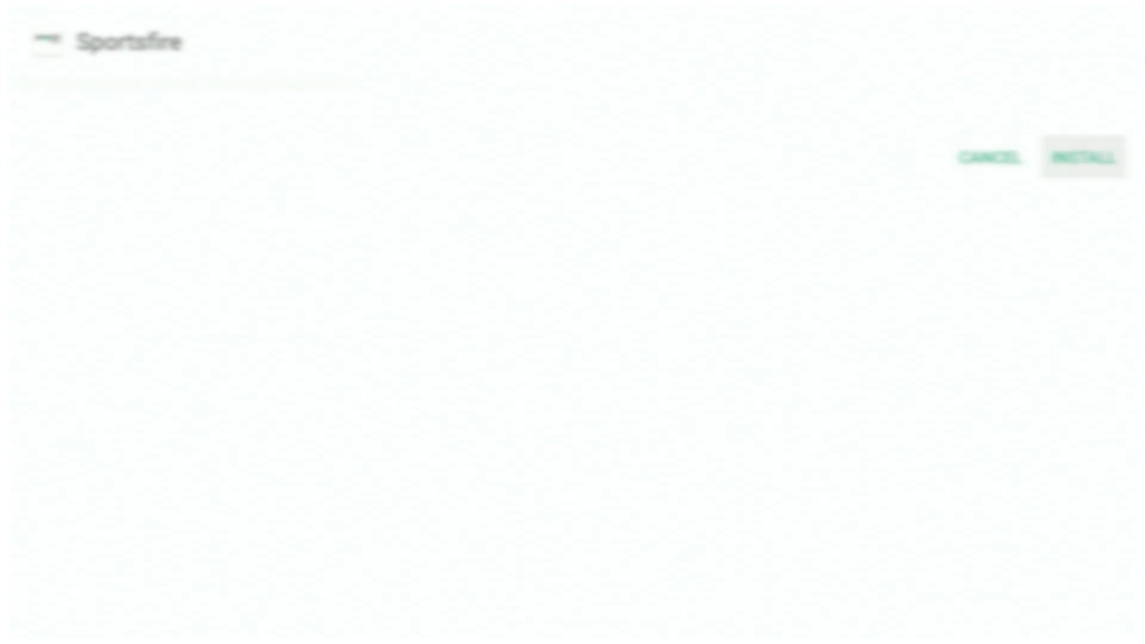
key(Return)
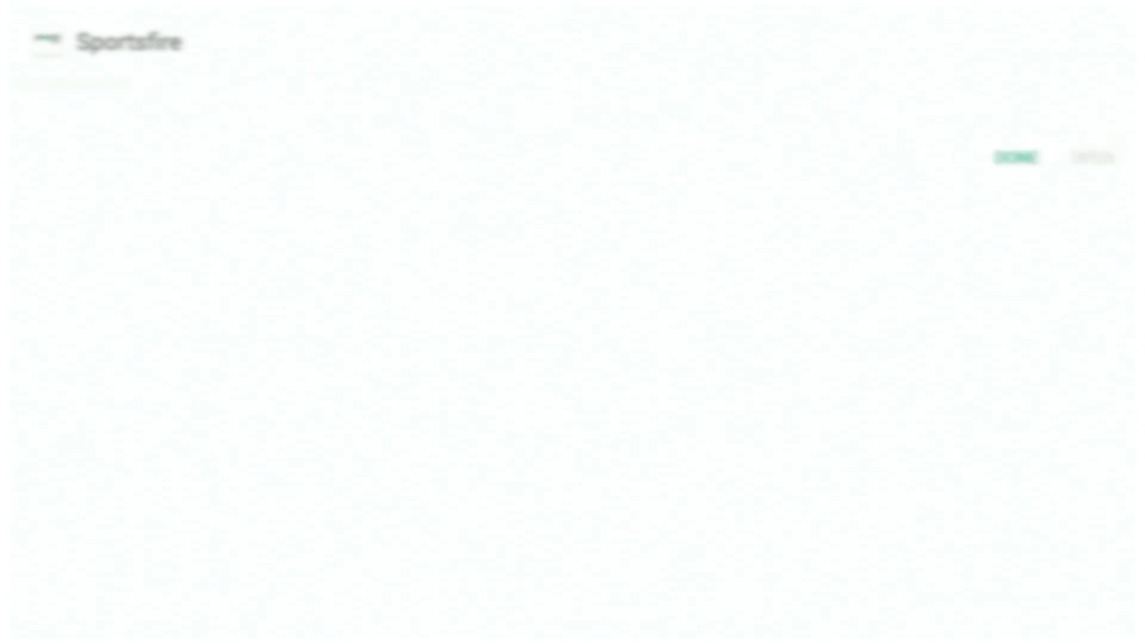
key(Return)
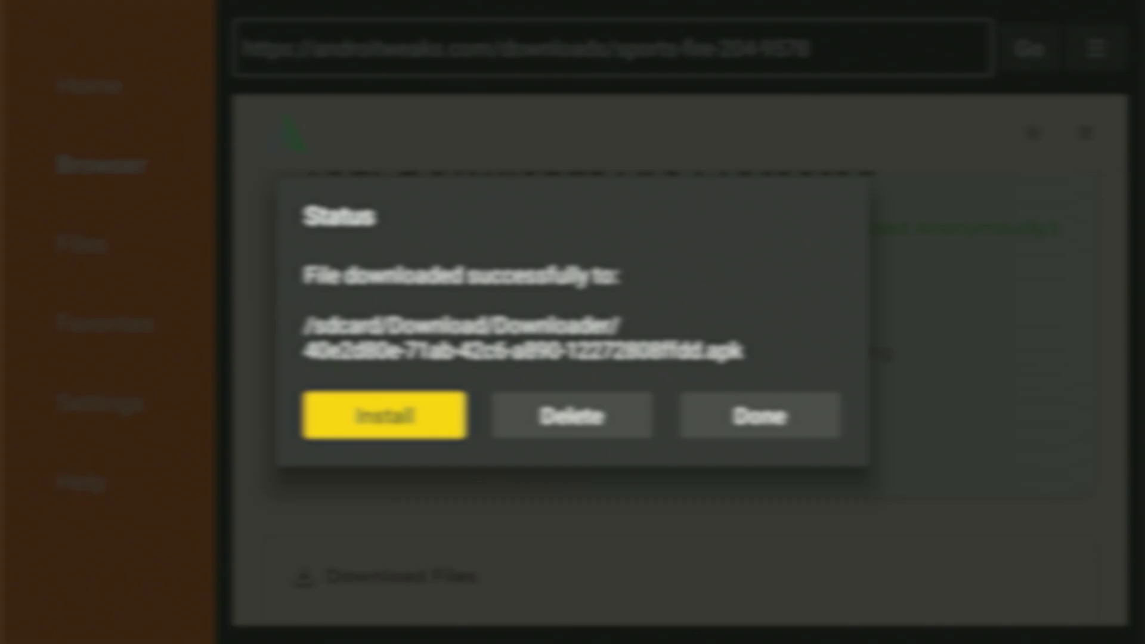
Step: Delete the downloaded Sportsfire APK file from the device and confirm the deletion
key(Right)
key(Return)
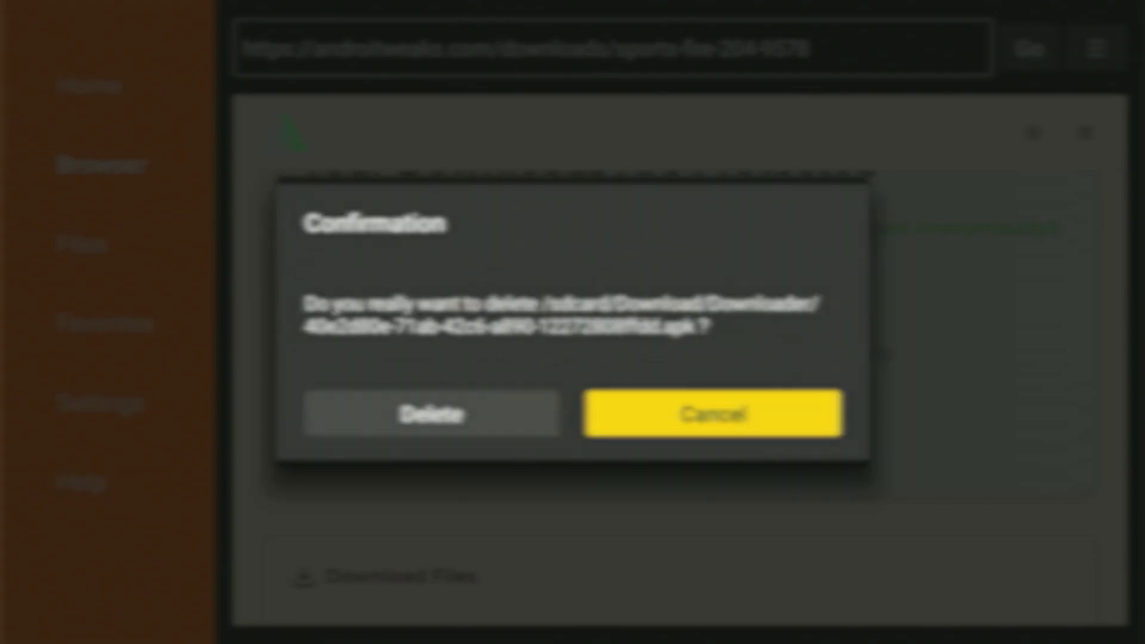
key(Left)
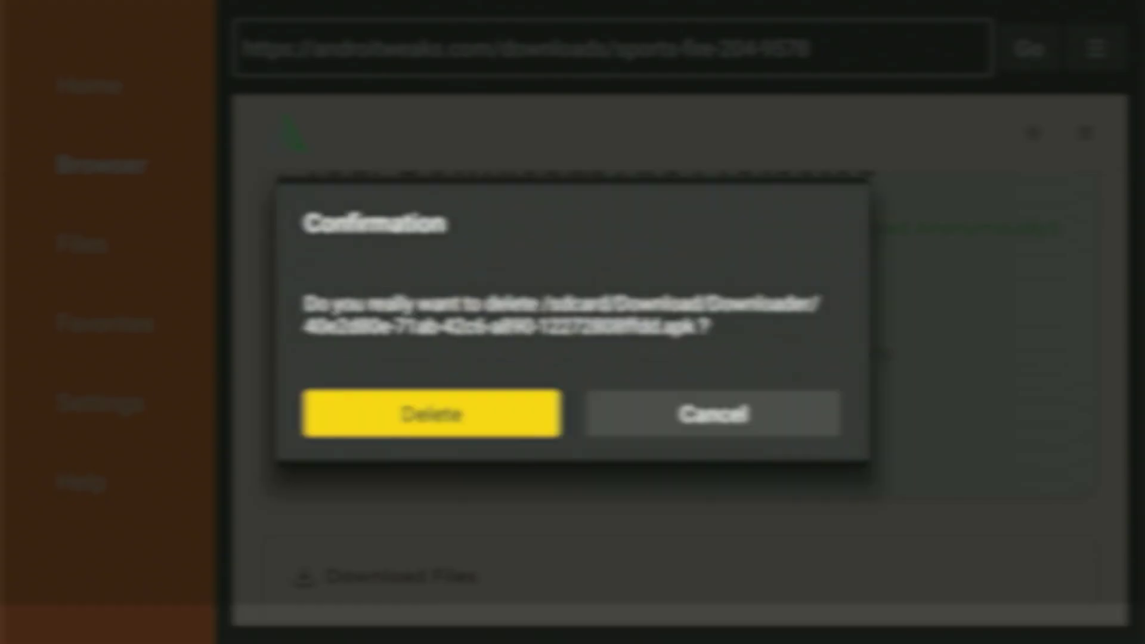
key(Return)
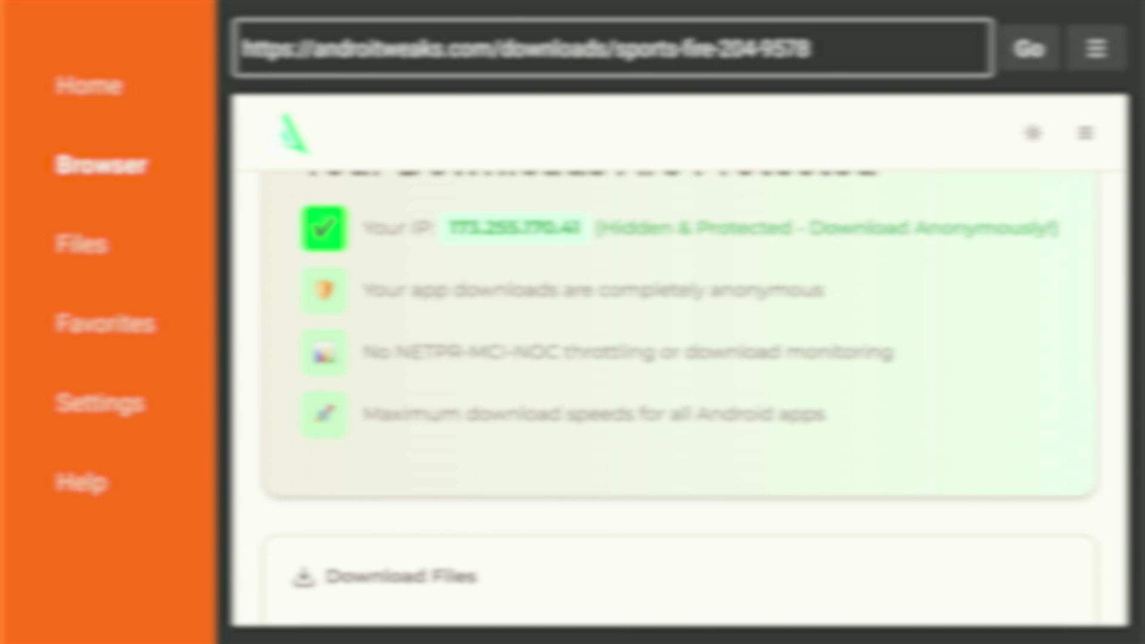
Step: Switch the browser back to Fullscreen Mode for the Sports Fire page
key(Menu)
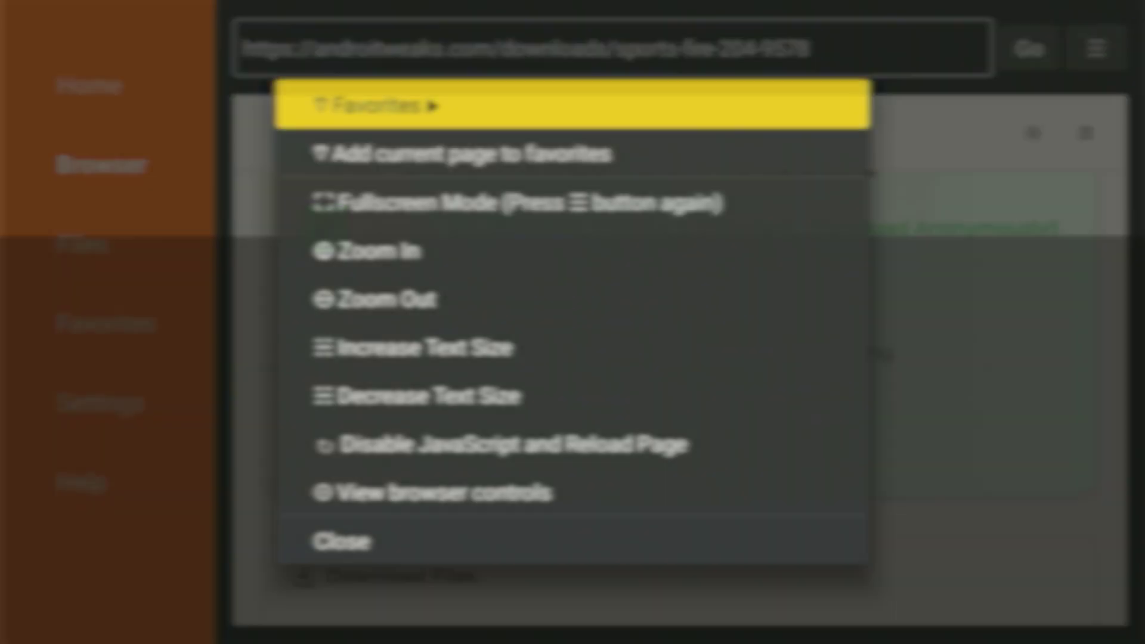
key(Down)
key(Down)
key(Return)
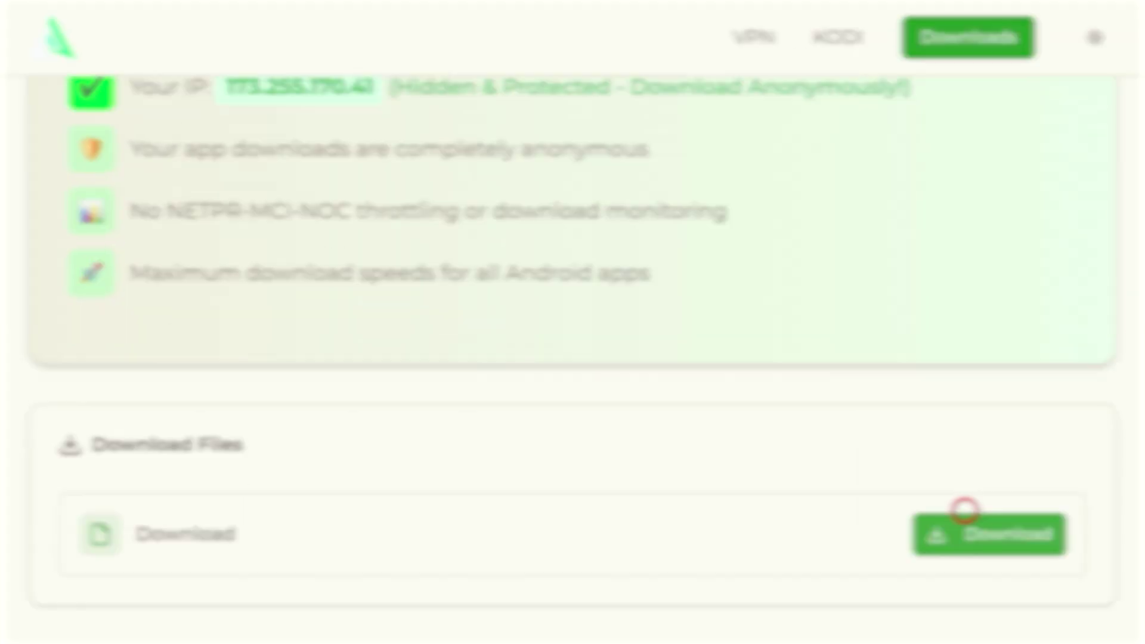
Step: Return to the downloads list and open the Tea TV 11.0.7r. (Use TPlayer) page
click(965, 512)
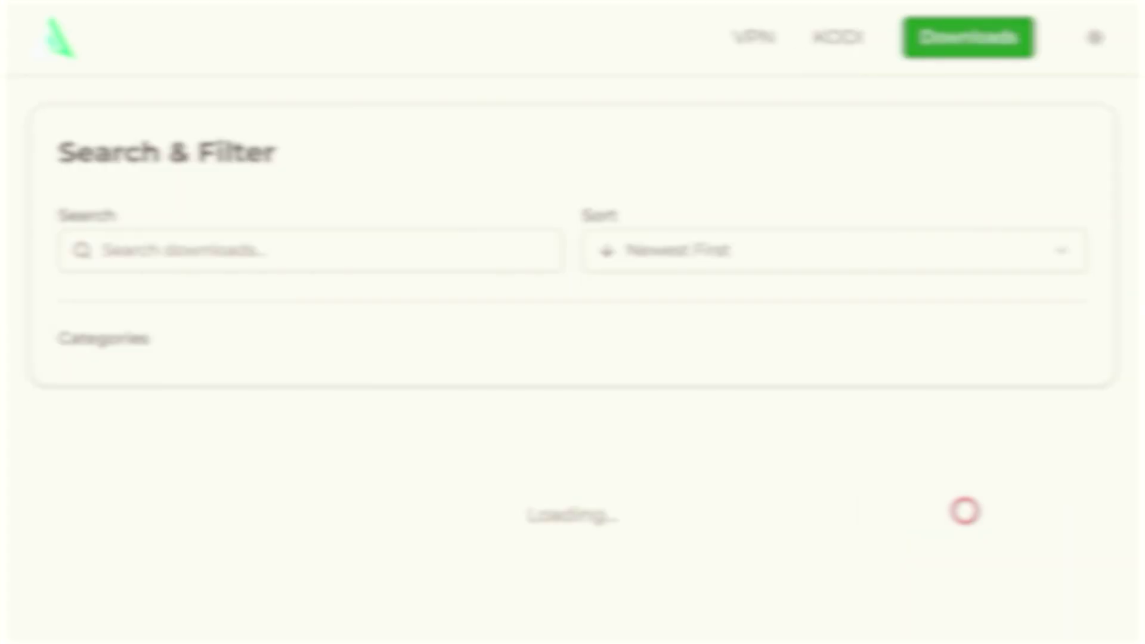
key(Down)
key(Down)
key(Down)
key(Down)
key(Down)
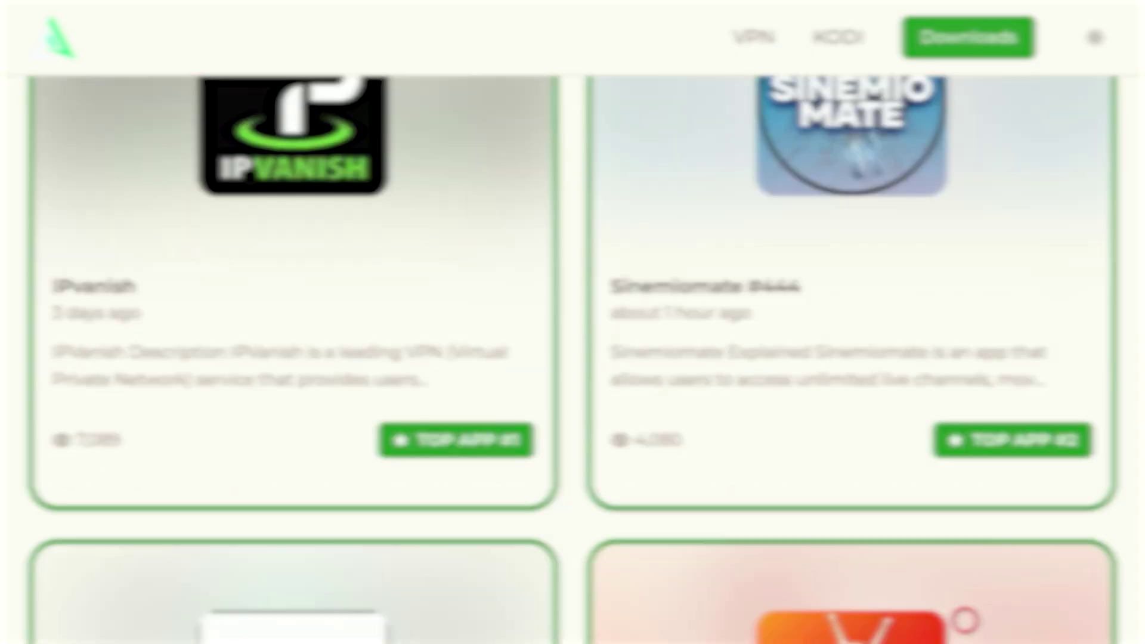
key(Down)
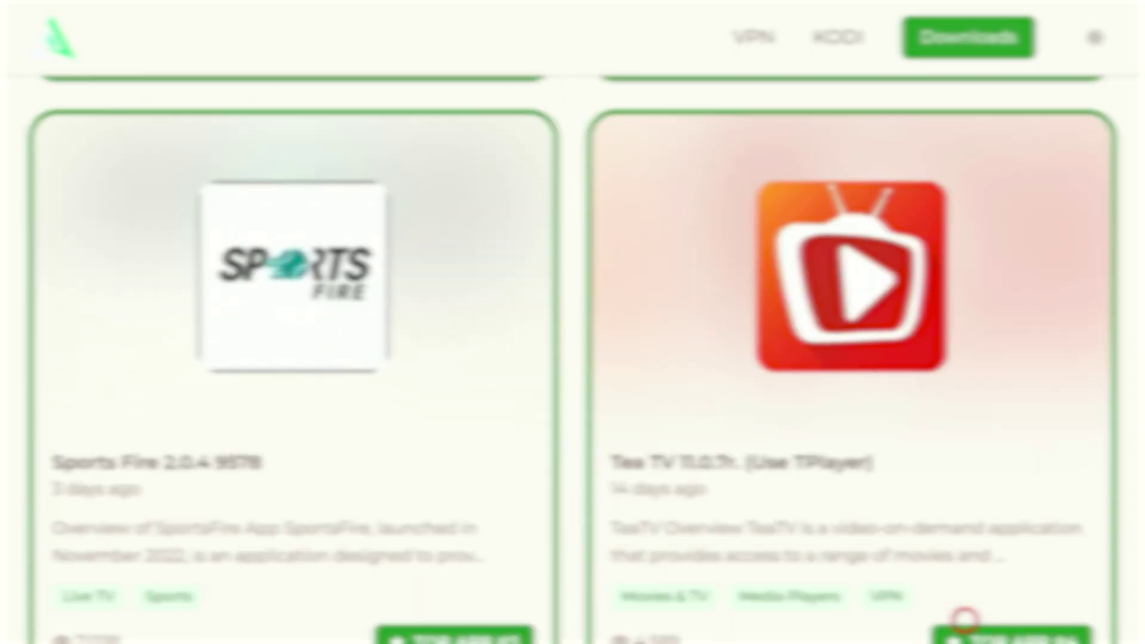
scroll(966, 620, down, 5)
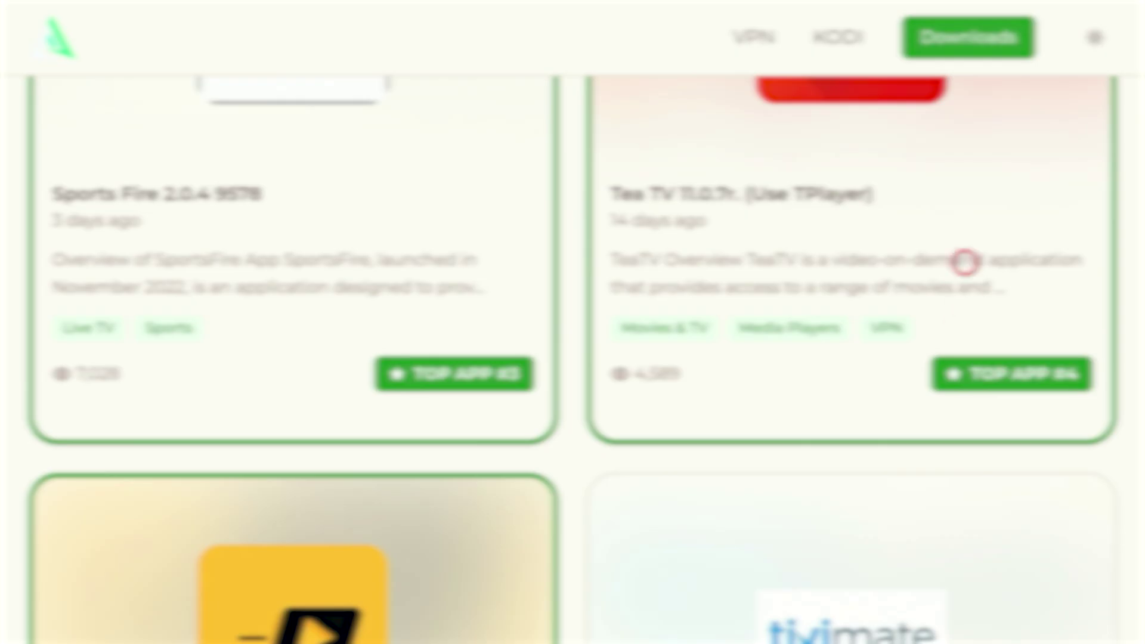
scroll(967, 90, up, 3)
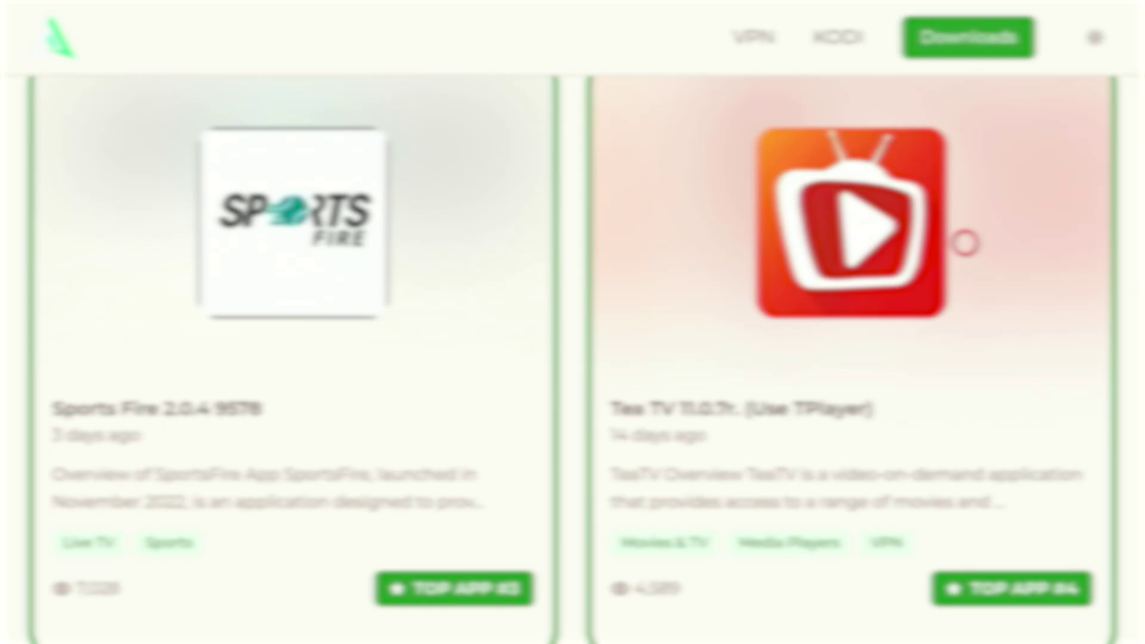
click(965, 243)
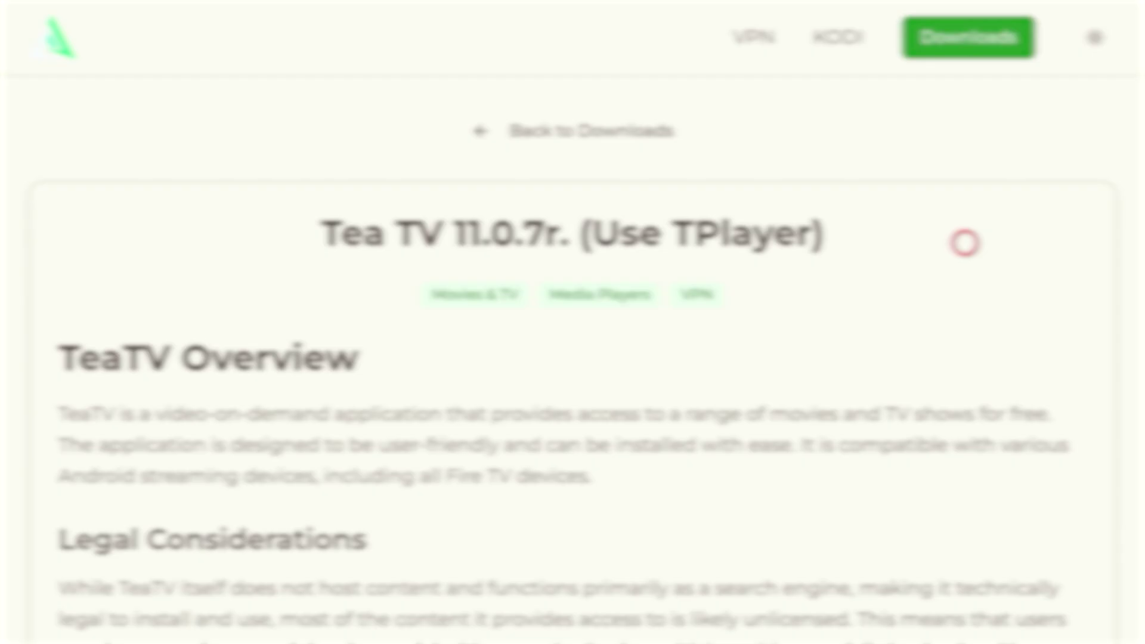
Step: Download the first of the two APK files offered on the Tea TV page
scroll(964, 330, down, 10)
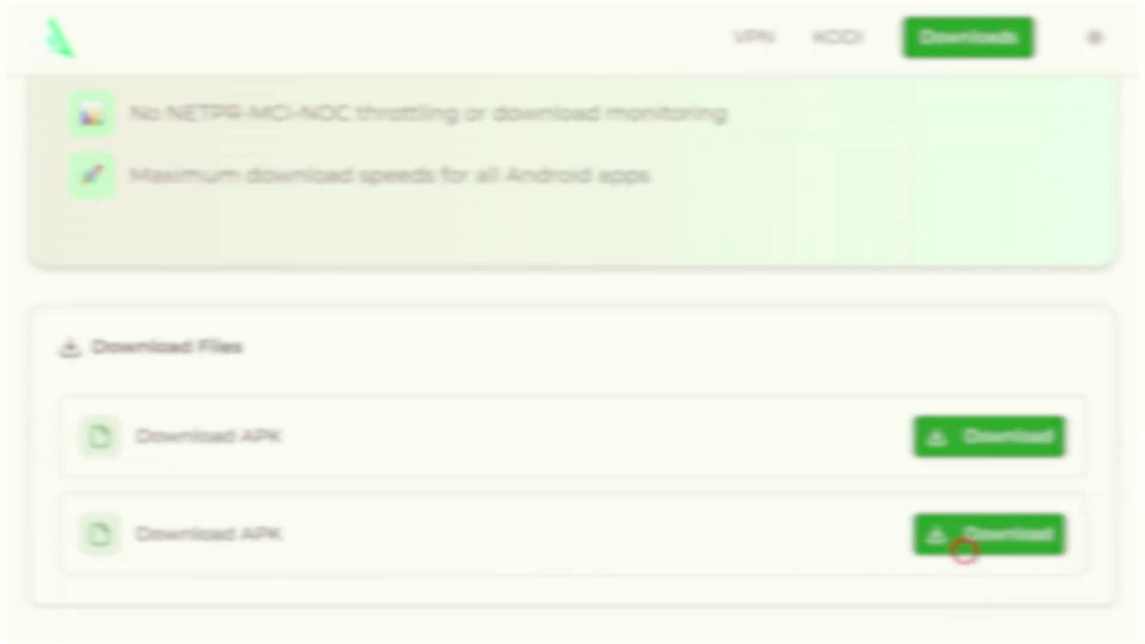
click(964, 440)
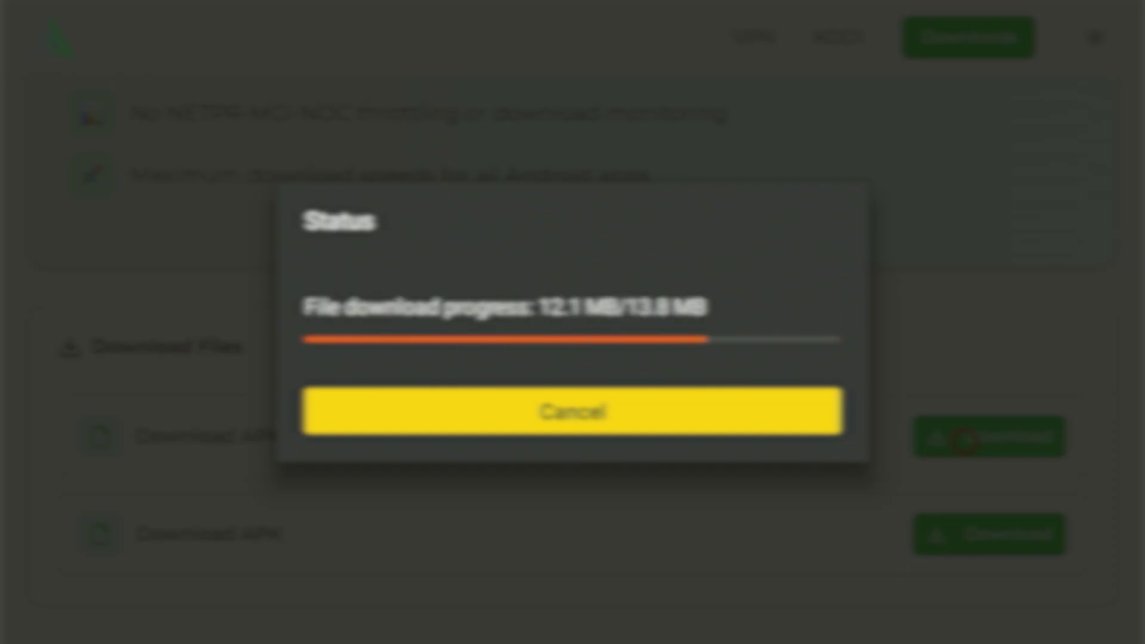
key(Return)
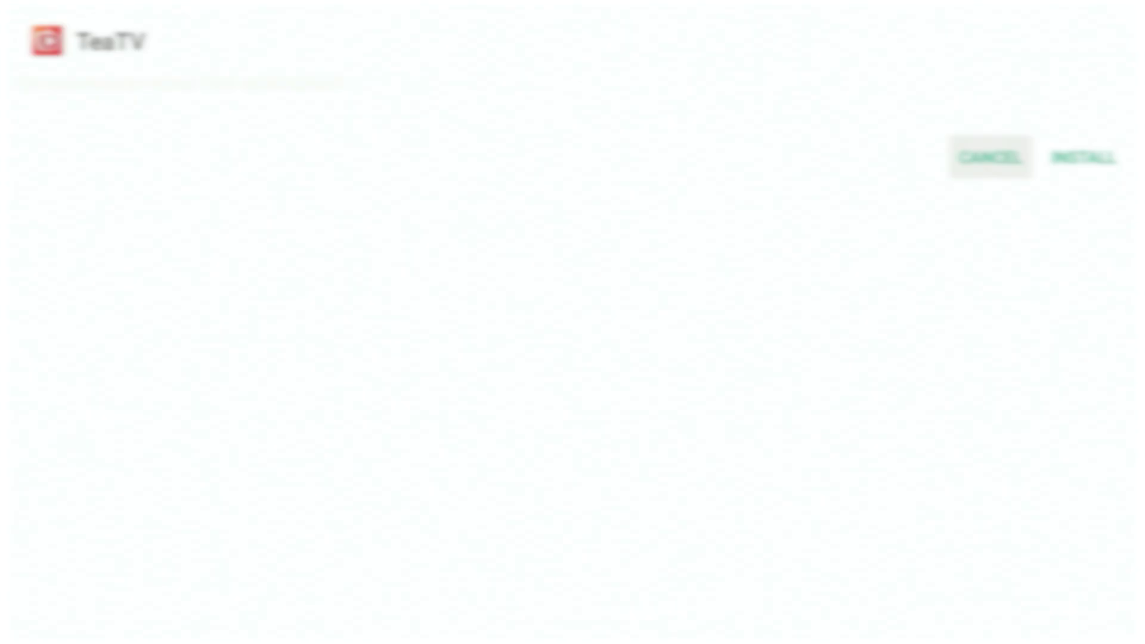
Step: Install TeaTV and close the installer without opening the app
key(Right)
key(Return)
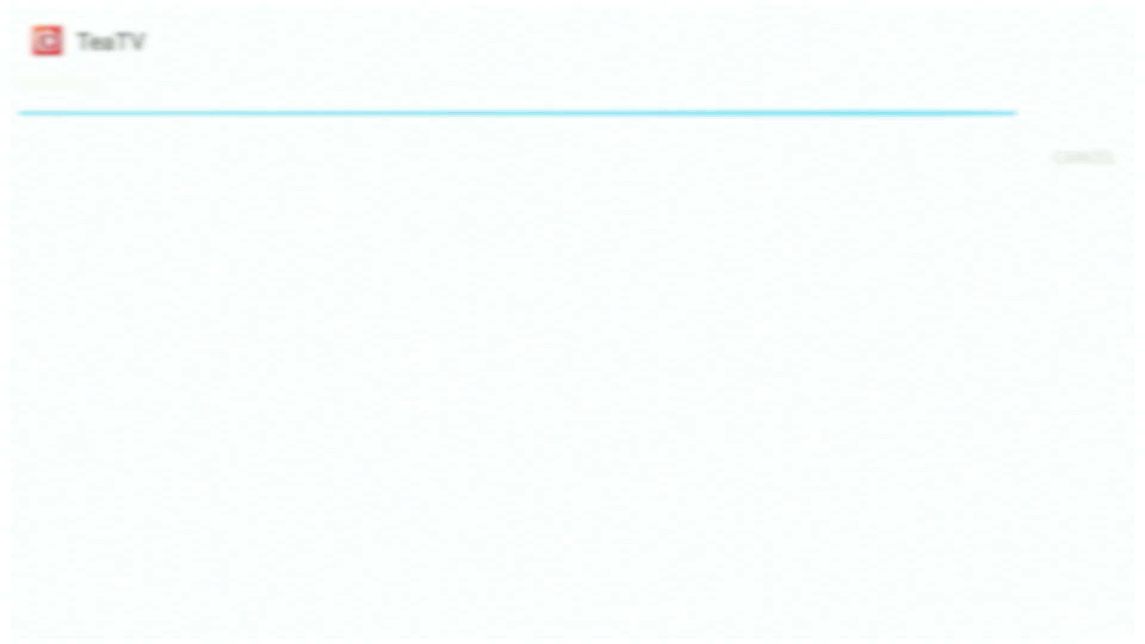
key(Left)
key(Return)
Step: Delete the downloaded TeaTV APK file from the device and confirm the deletion
key(Right)
key(Return)
key(Left)
key(Return)
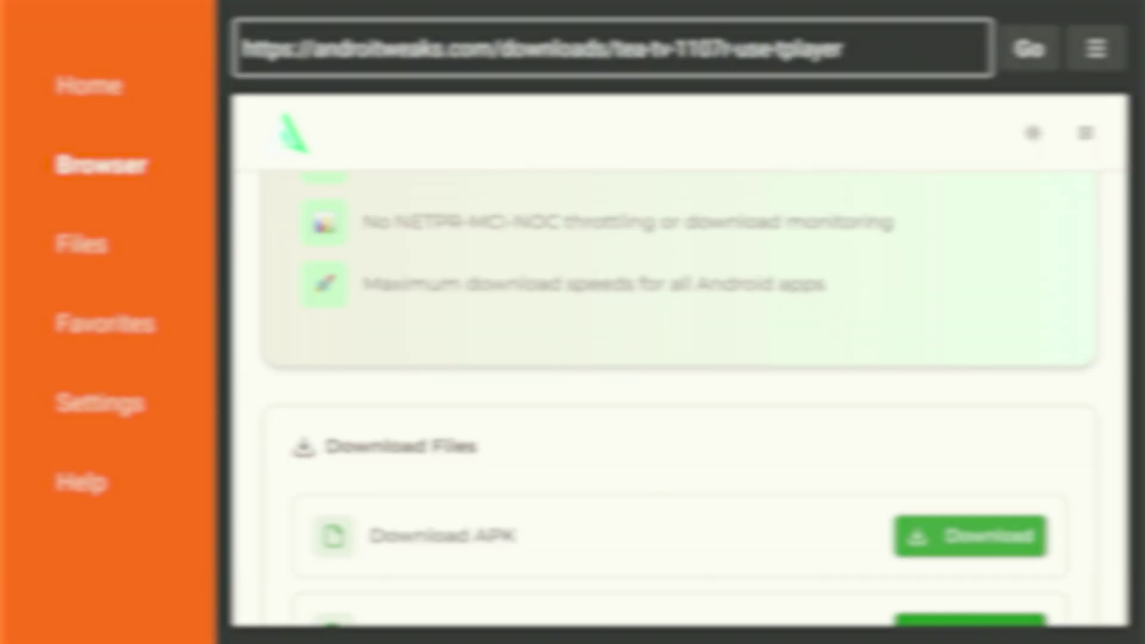
Step: Switch the browser back to Fullscreen Mode for the Tea TV page
key(Menu)
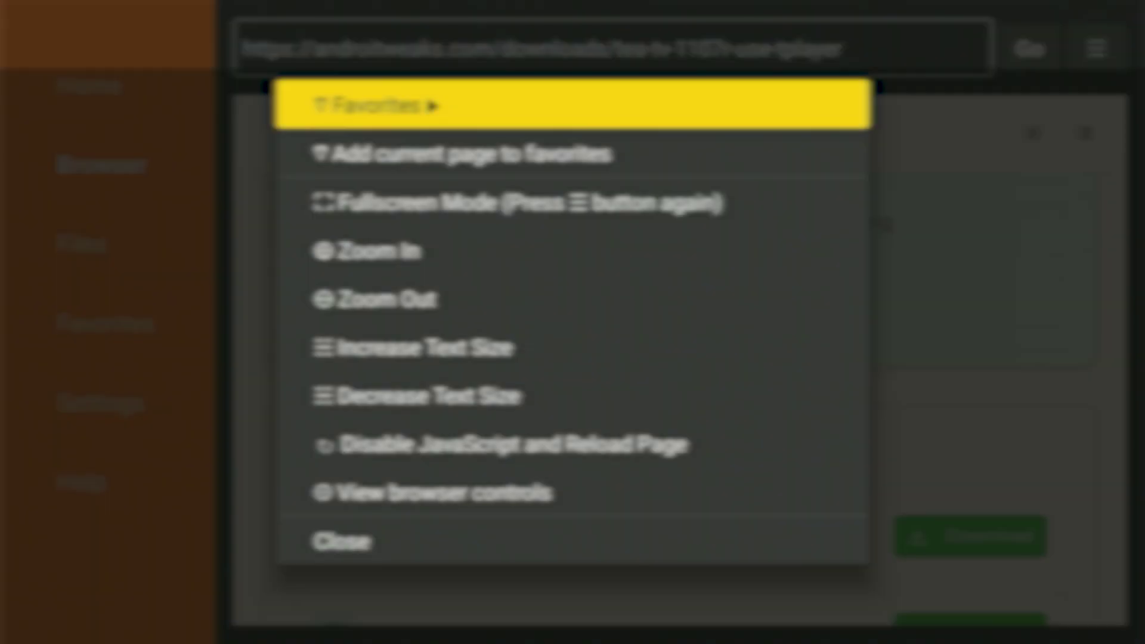
key(Down)
key(Down)
key(Return)
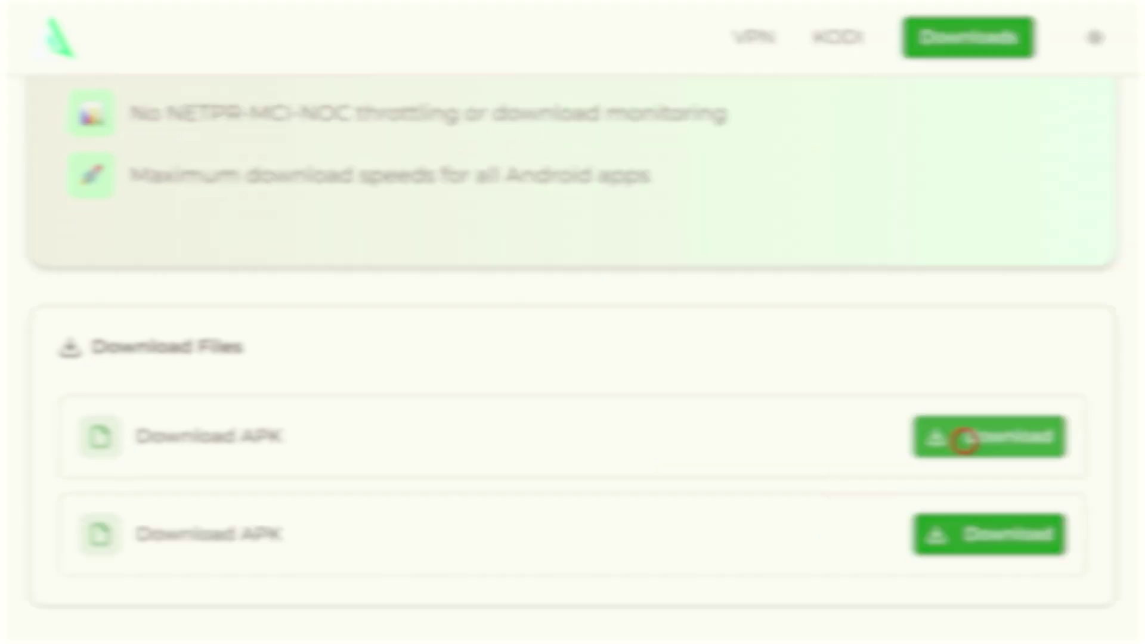
Step: Return to the downloads list and open the TPlayer 7.6b (For Tea TV) page
click(965, 440)
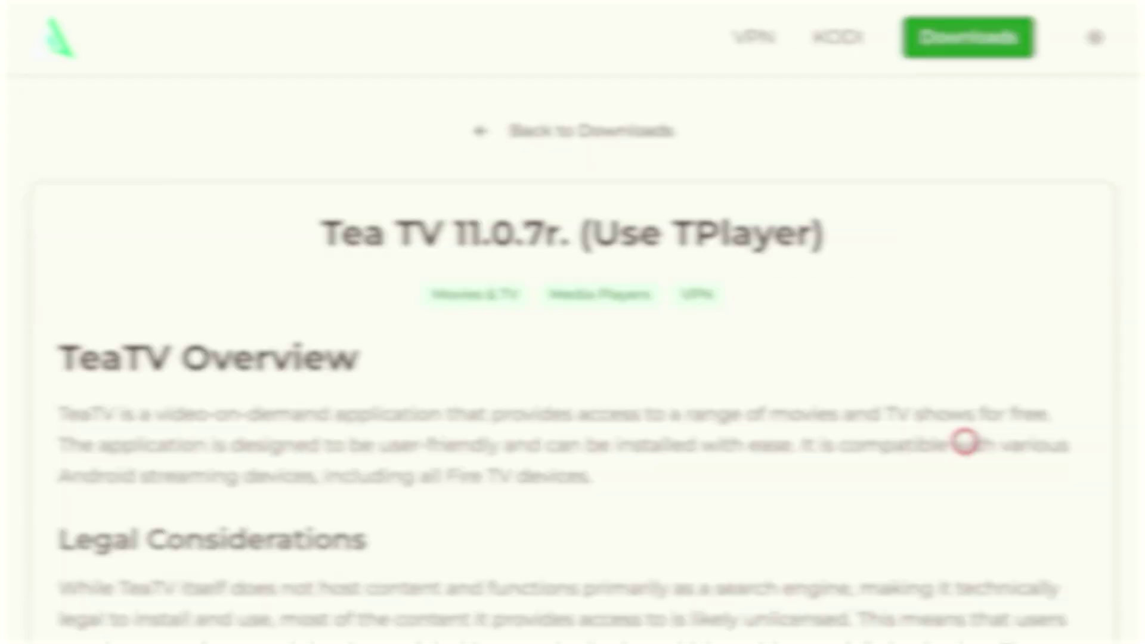
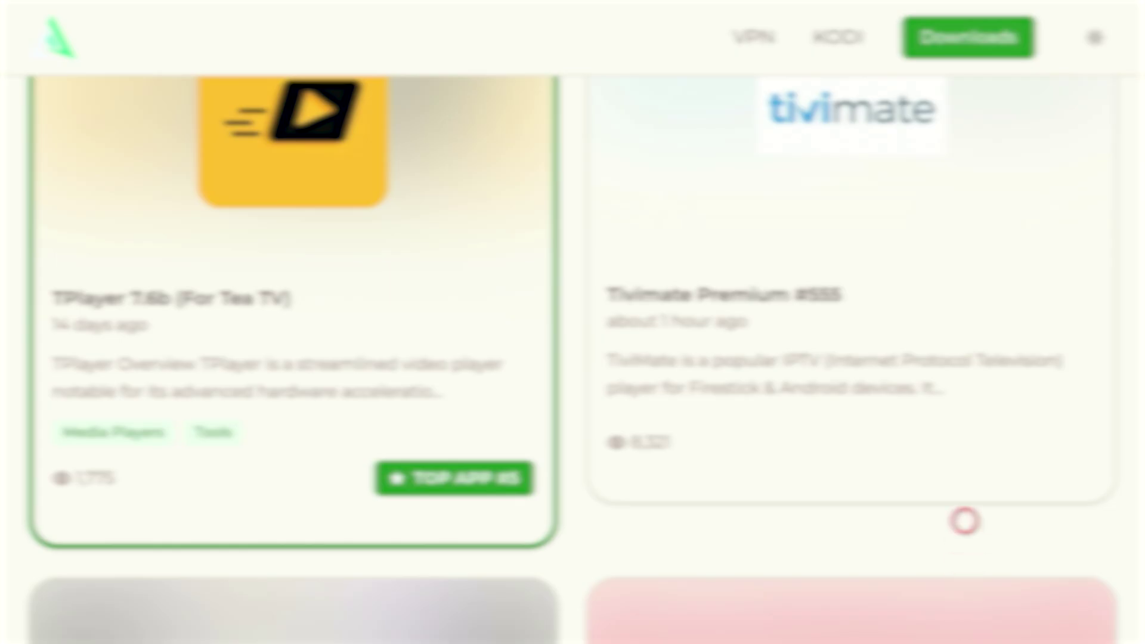
scroll(965, 27, up, 3)
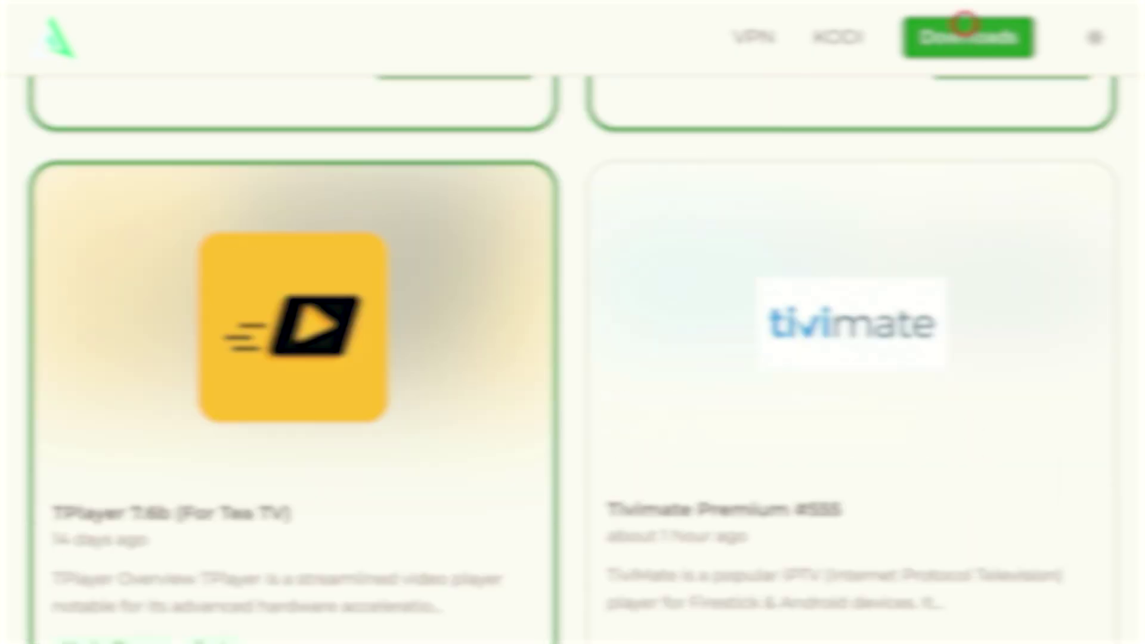
scroll(964, 601, down, 3)
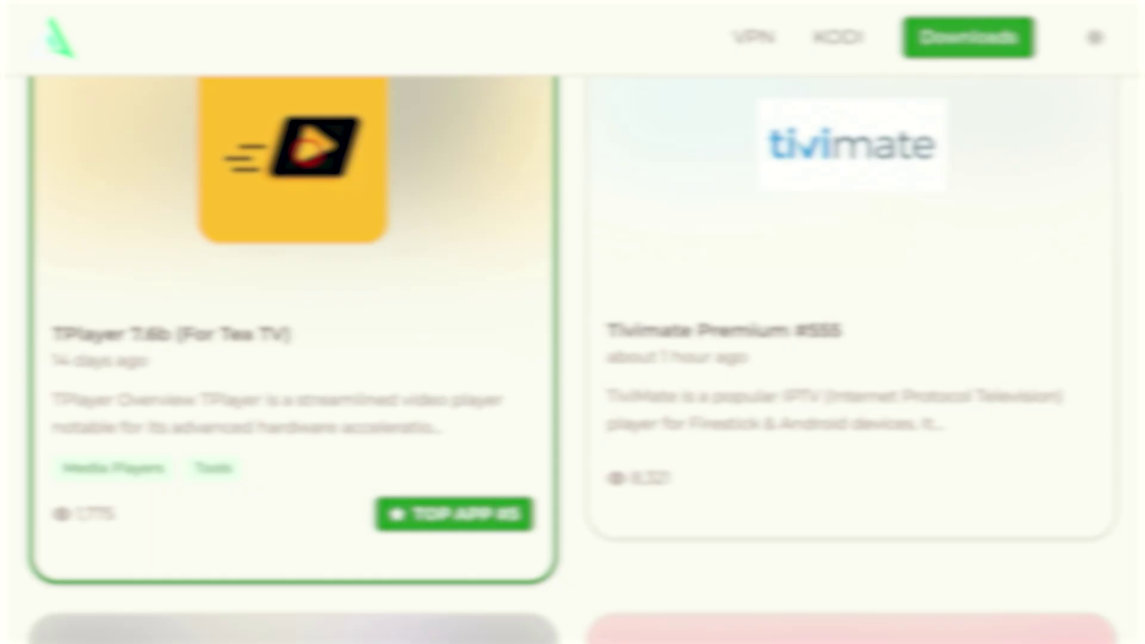
click(309, 152)
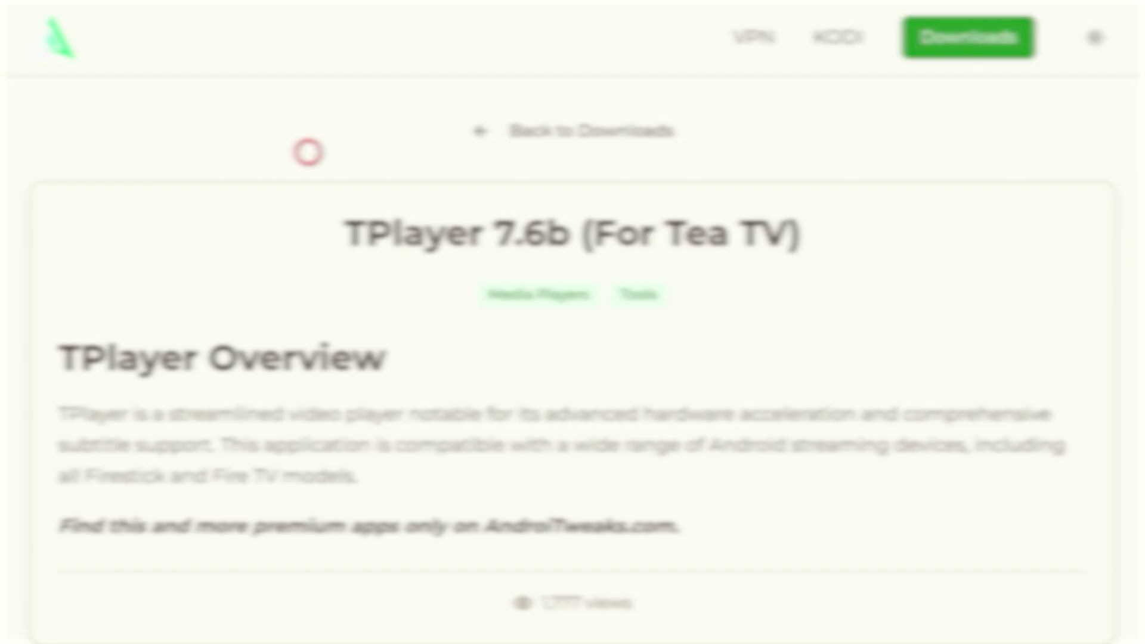
Step: Download the TPlayer 7.6b (For Tea TV) APK from its Download Files section
scroll(308, 597, down, 10)
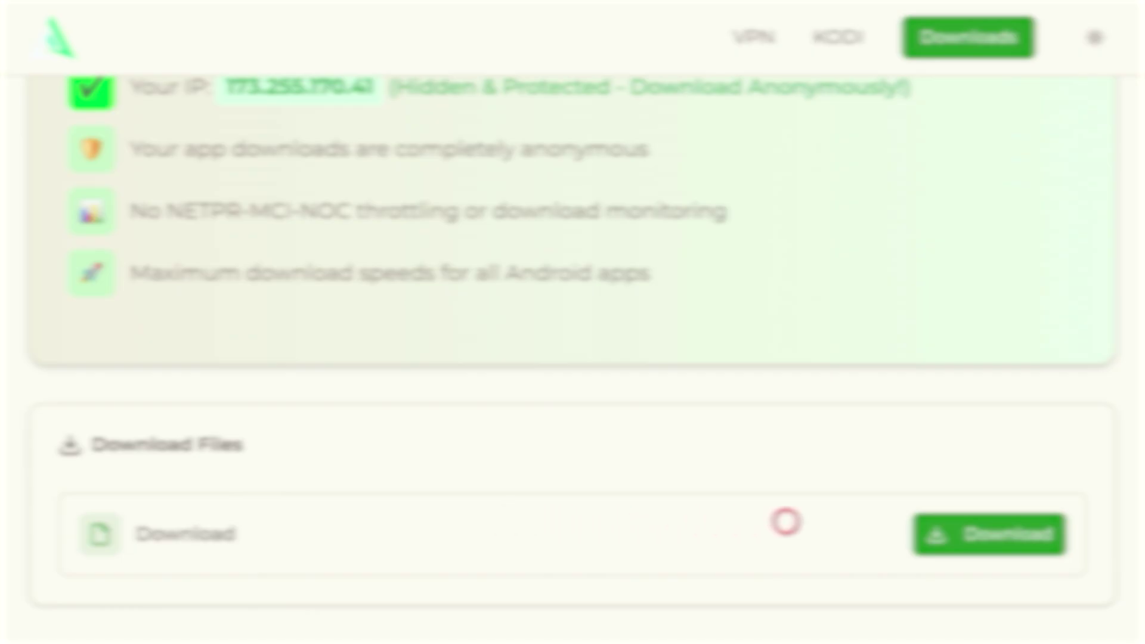
click(1025, 520)
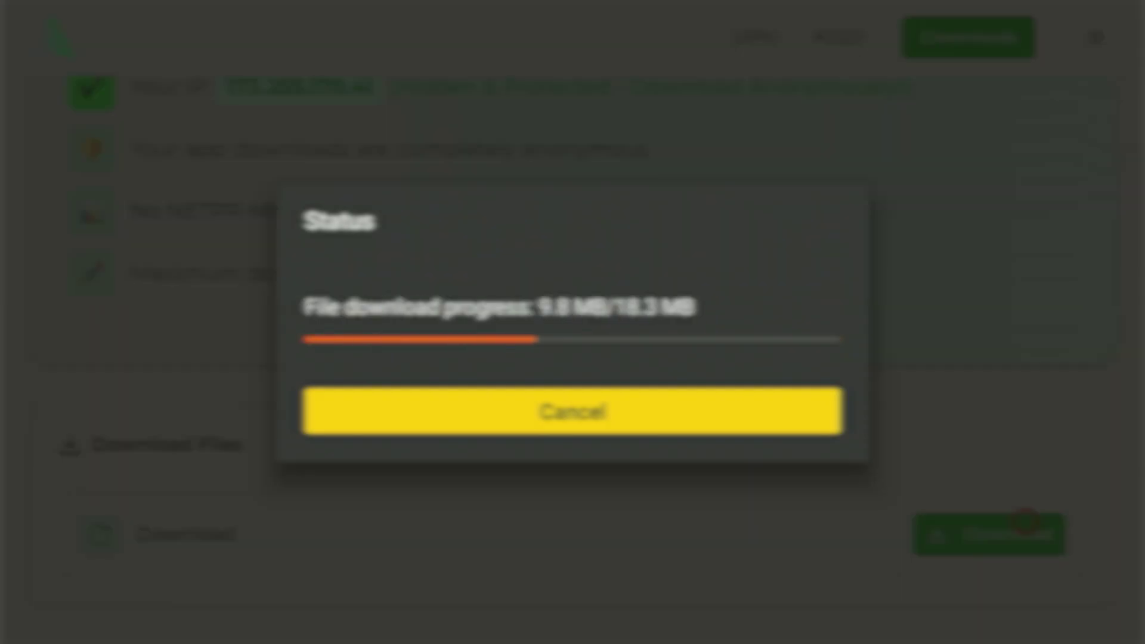
key(Return)
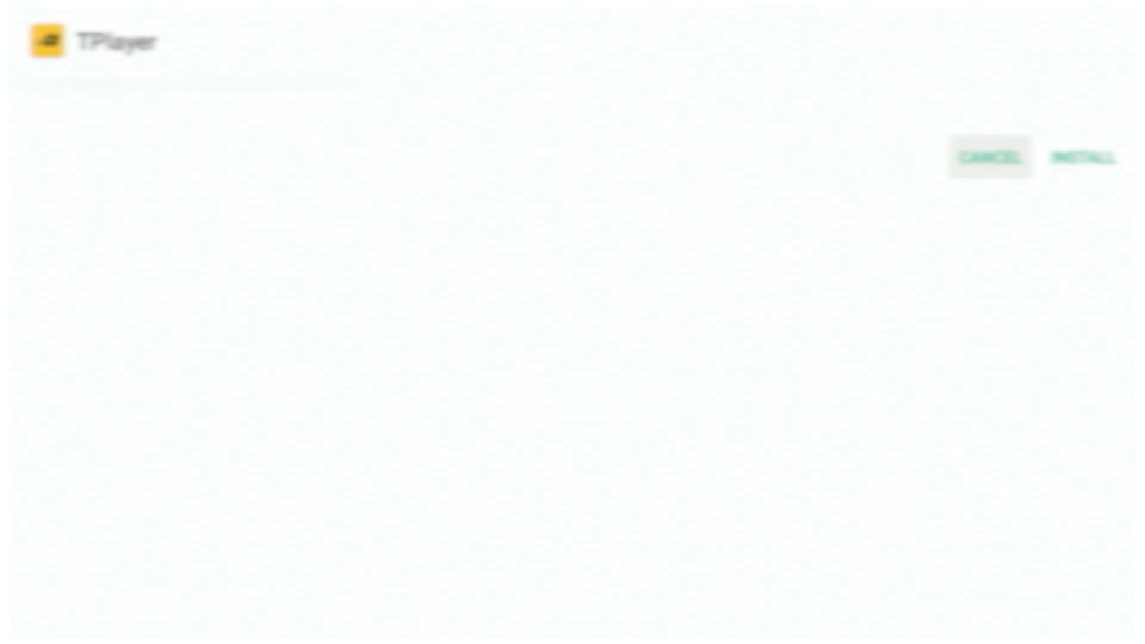
Step: Install TPlayer and close the installer without opening the app
key(Tab)
key(Return)
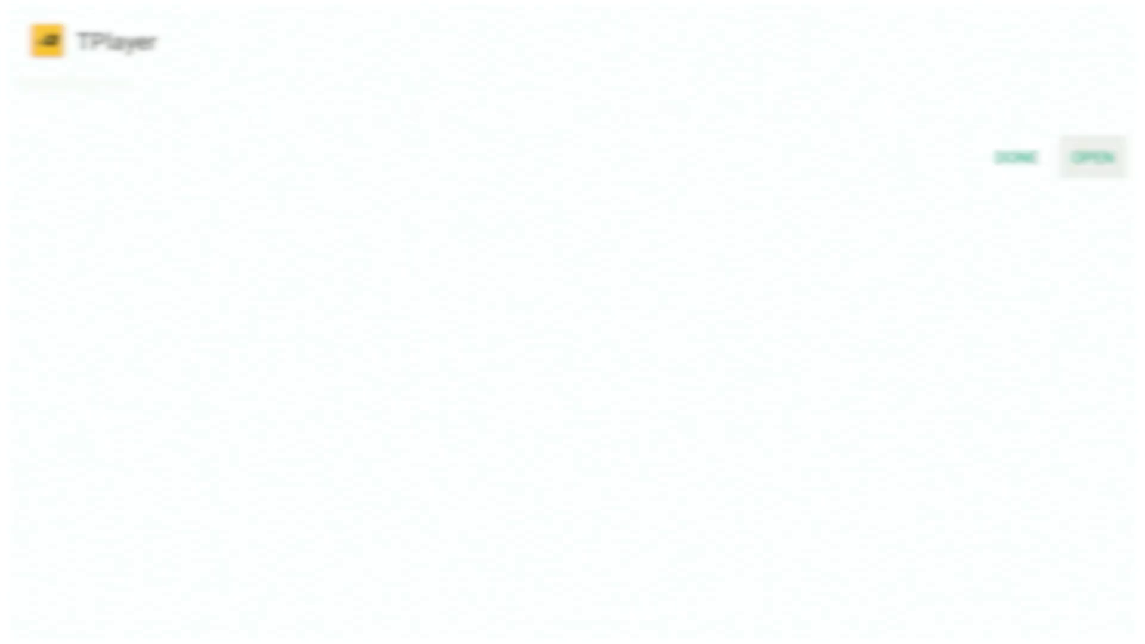
key(Left)
key(Return)
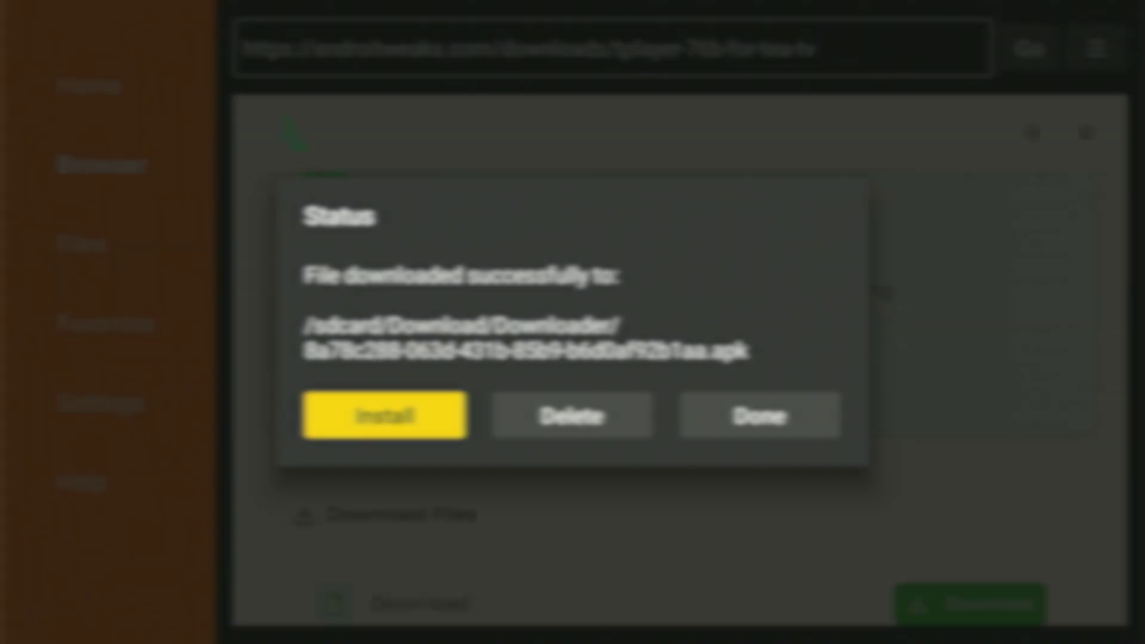
Step: Delete the downloaded TPlayer APK file from the device and confirm the deletion
key(Right)
key(Return)
key(Left)
key(Return)
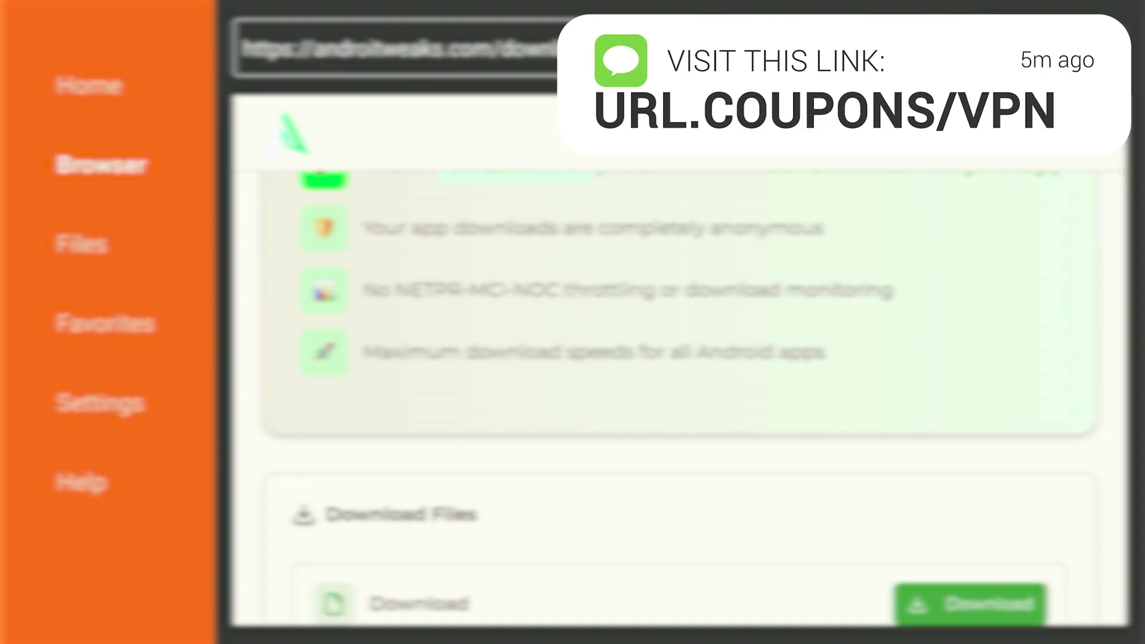
Step: Go back to the AndroiTweaks downloads list and look through its categories and apps
scroll(680, 394, down, 2)
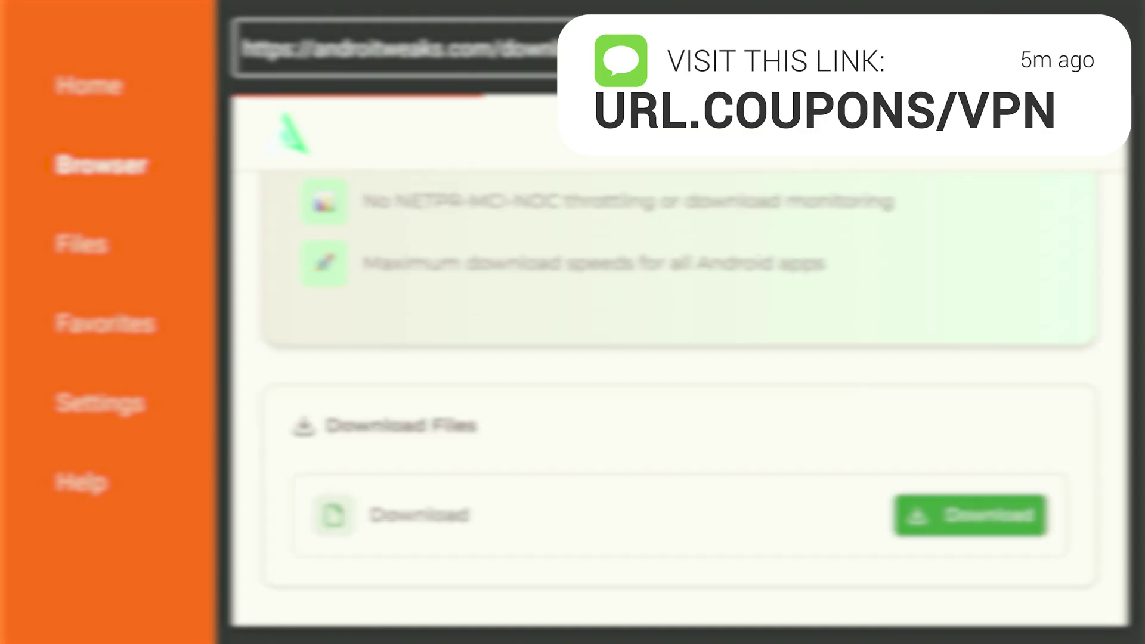
scroll(680, 394, down, 3)
scroll(680, 393, down, 5)
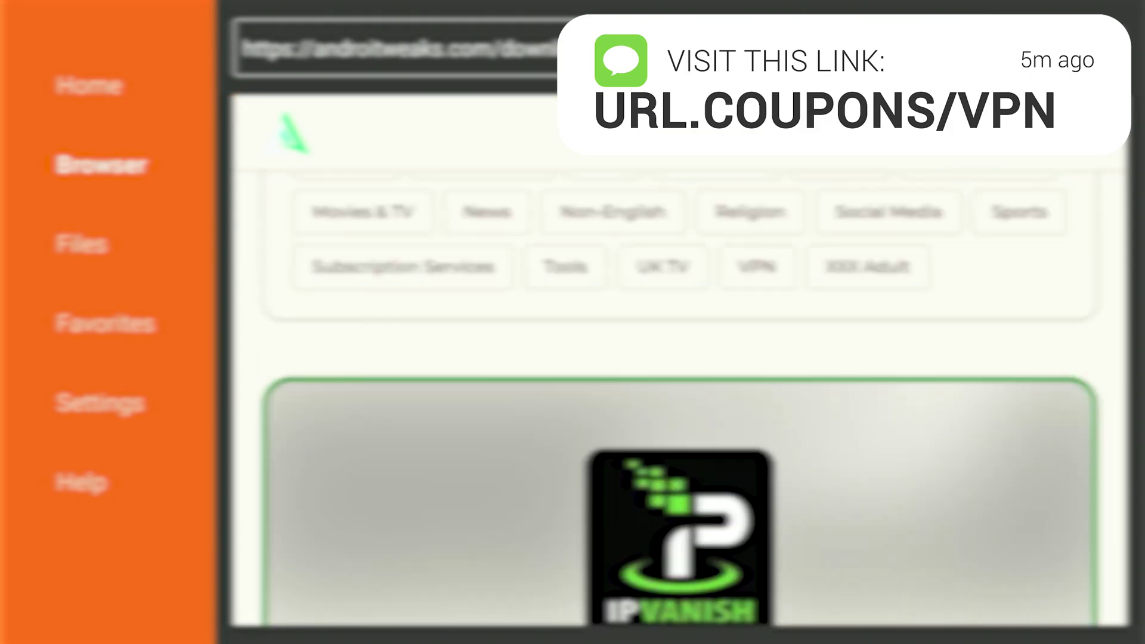
scroll(680, 393, down, 5)
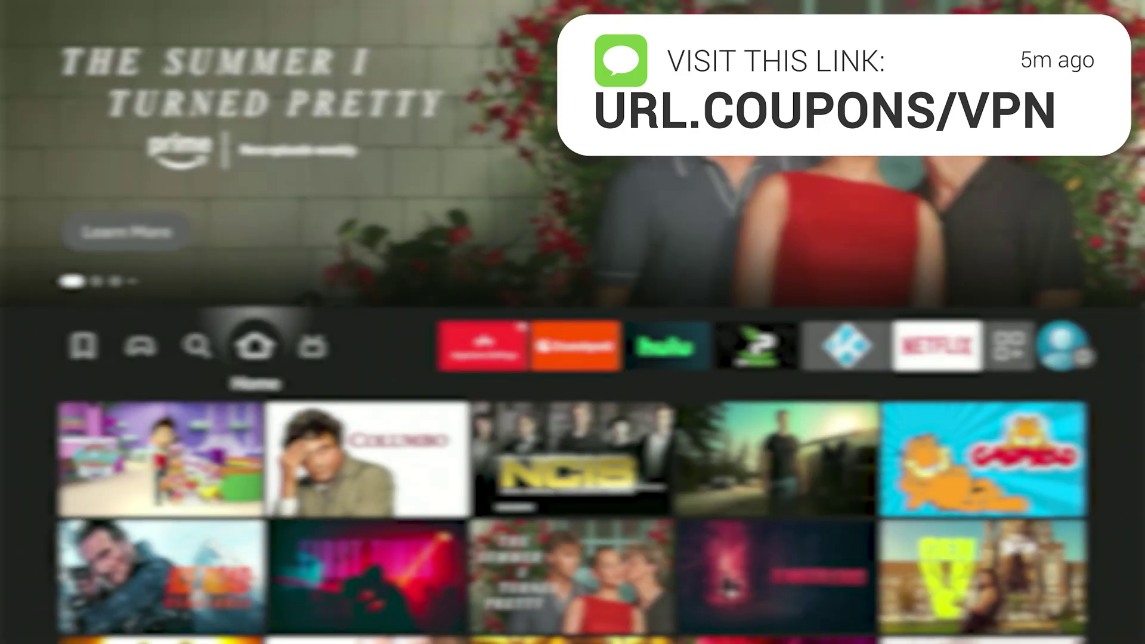
Step: Open the full list of installed apps and channels from the Fire TV home screen
key(Right)
key(Right)
key(Right)
key(Right)
key(Right)
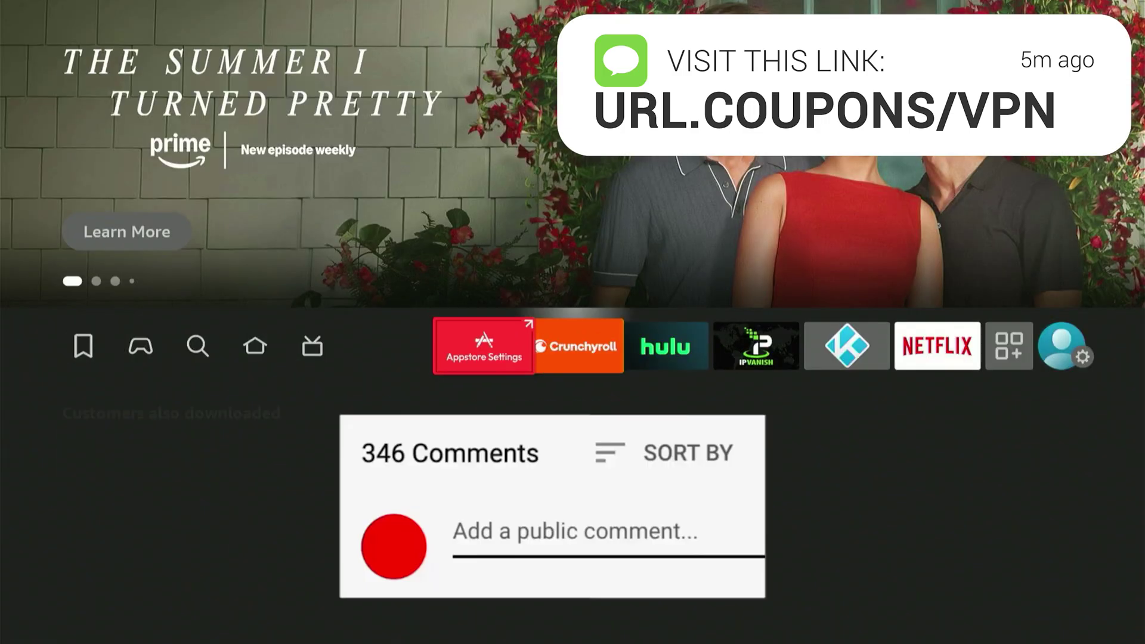
key(Right)
key(Right)
key(Right)
key(Right)
key(Left)
key(Return)
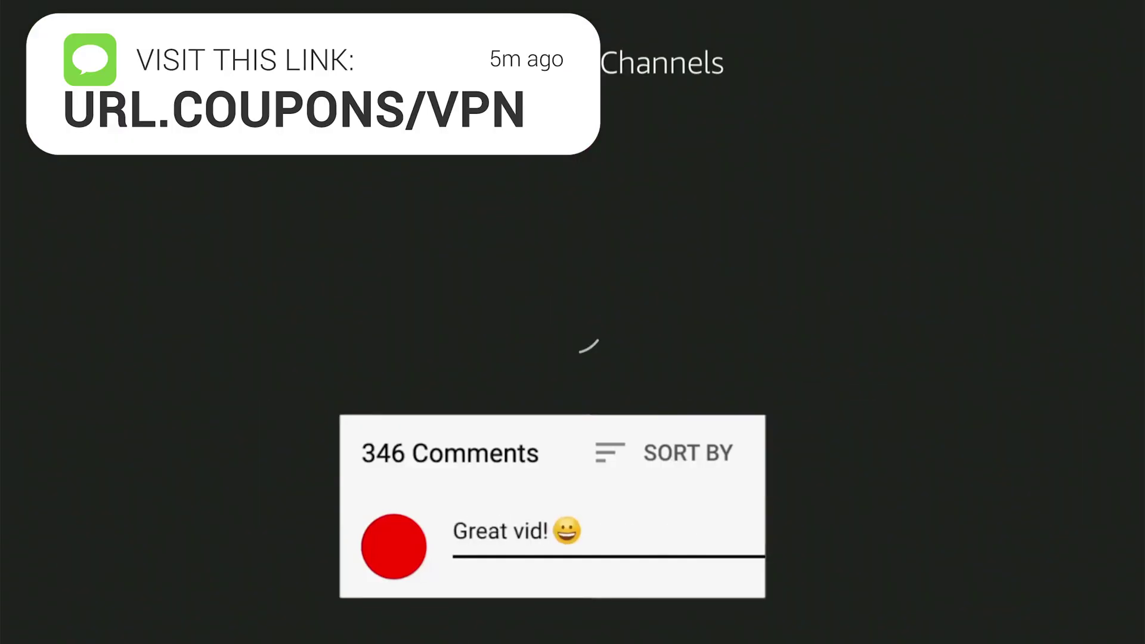
Step: Find Downloader in the installed apps and move it to the front of the pinned home screen apps
key(Down)
key(Down)
key(Down)
key(Down)
key(Down)
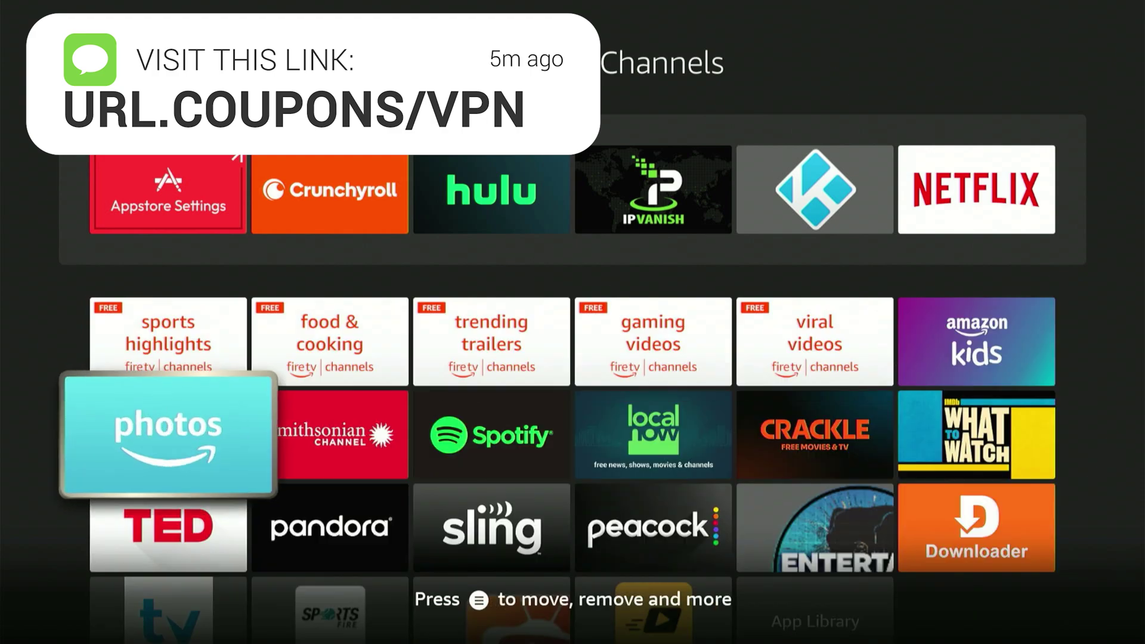
key(Up)
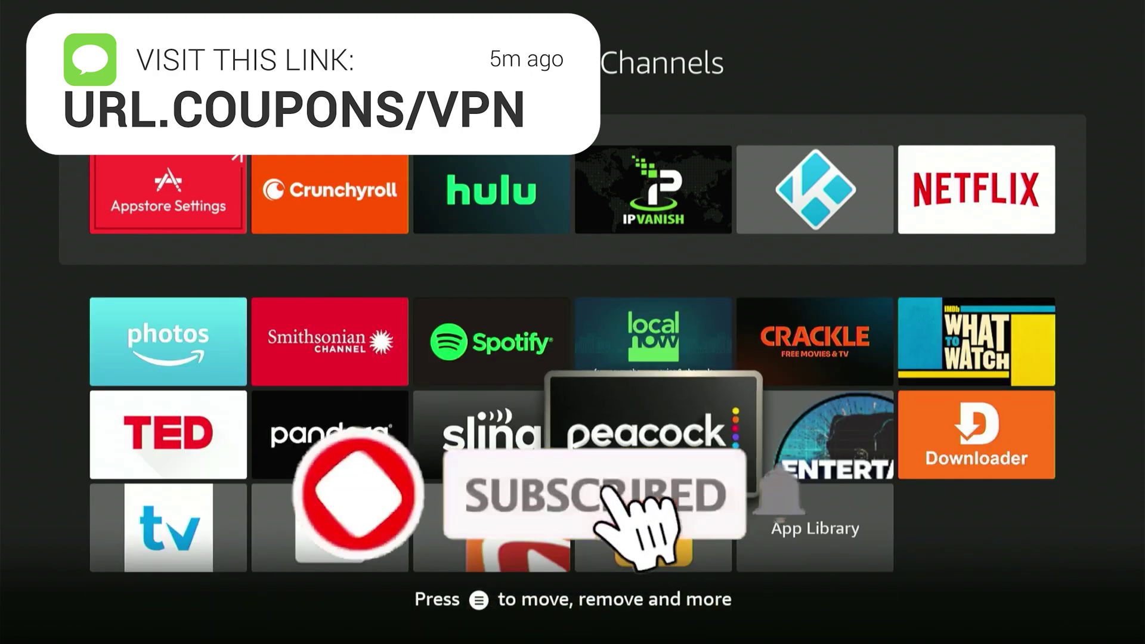
key(Right)
key(Right)
key(Right)
key(Right)
key(Right)
key(Menu)
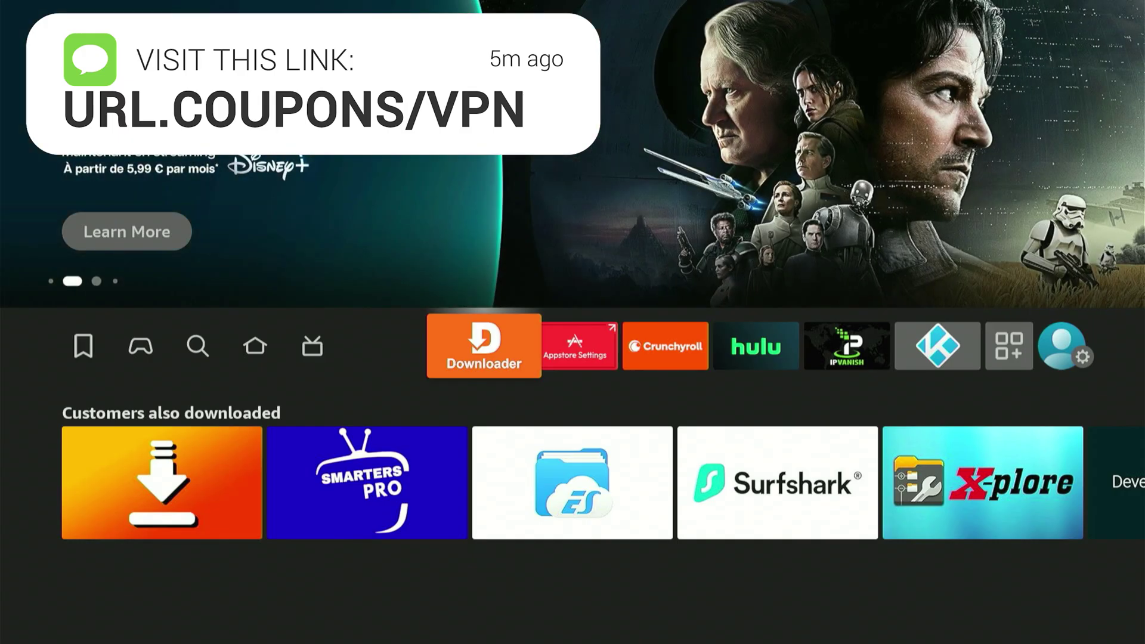
Step: Open IPVanish from the home screen, check its startup and connection settings, and return to its connection screen
key(Right)
key(Right)
key(Right)
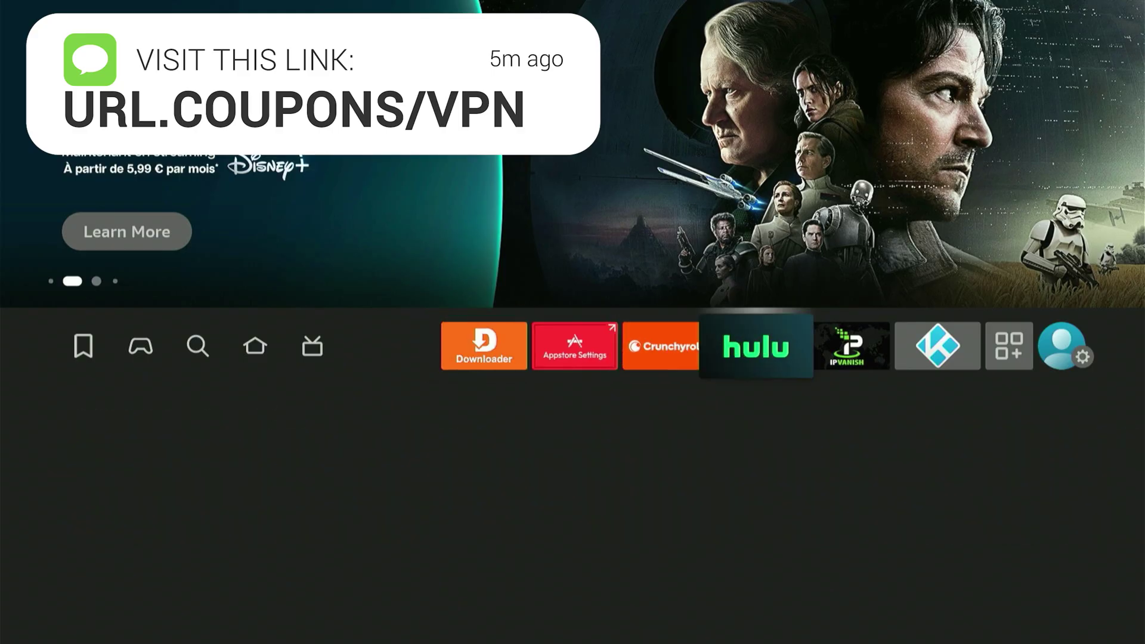
key(Right)
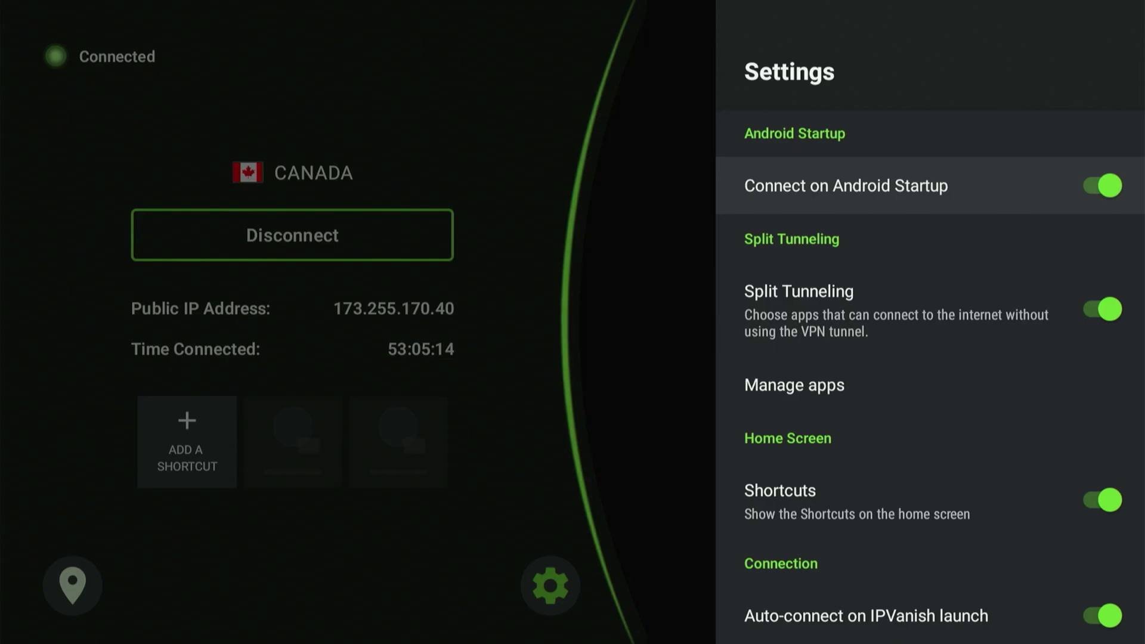
key(Escape)
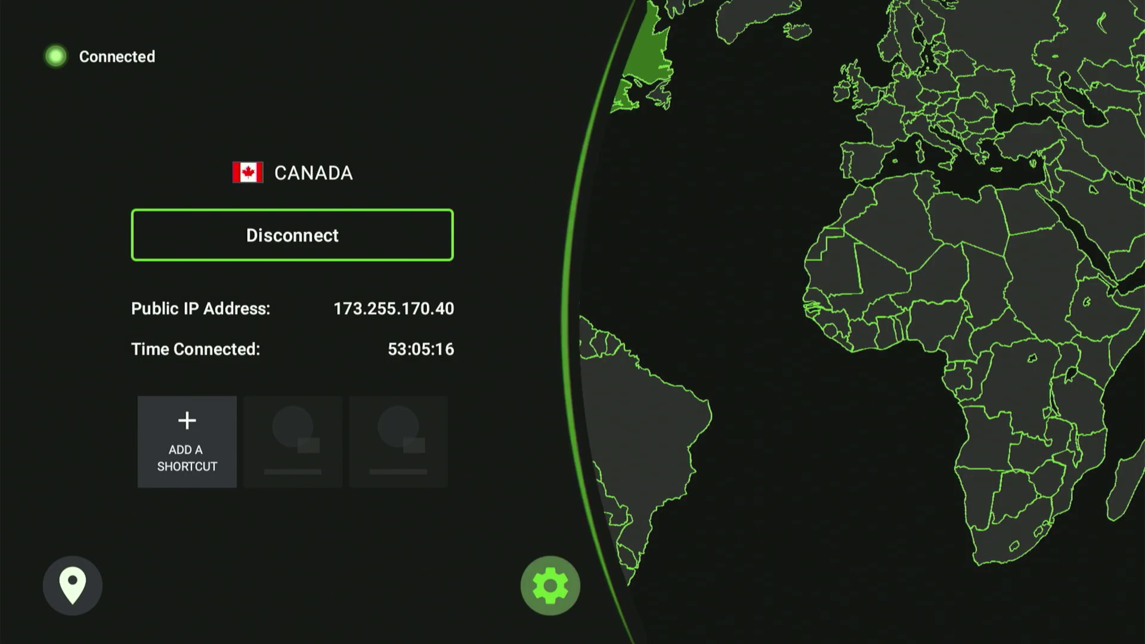